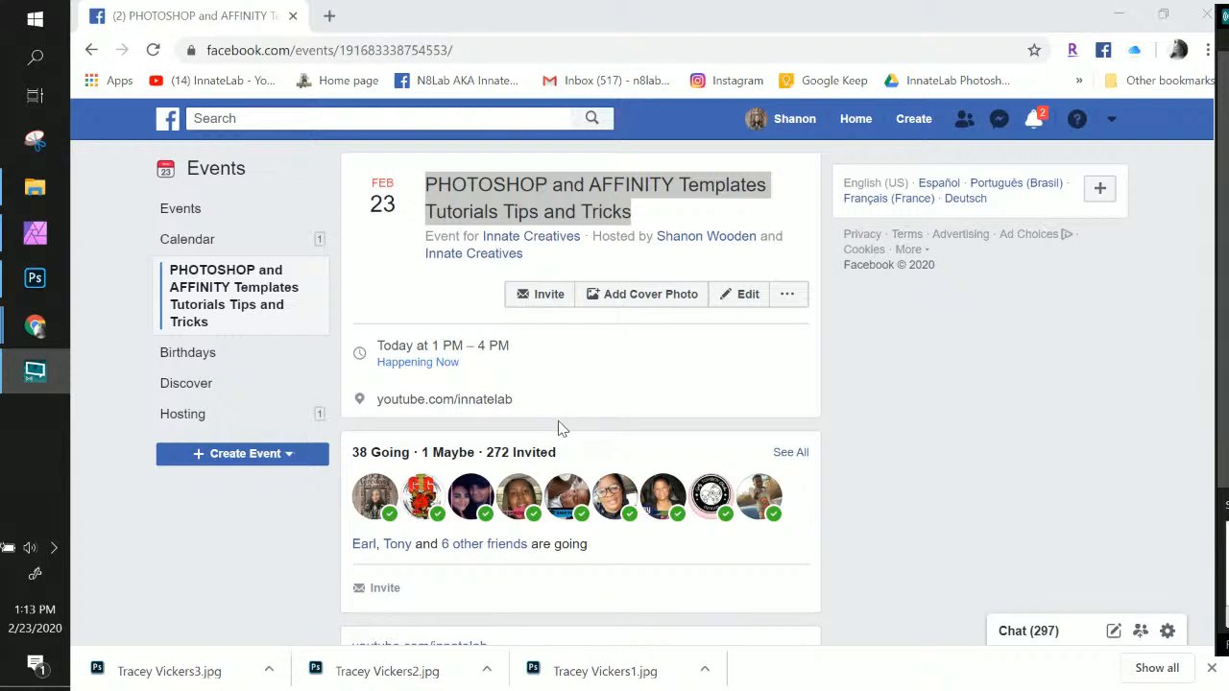
Scroll to the member's event post and copy the poster's name for file naming
{"action": "scroll", "coordinate": [564, 447], "scroll_direction": "down", "scroll_amount": 3}
{"action": "scroll", "coordinate": [565, 452], "scroll_direction": "down", "scroll_amount": 2}
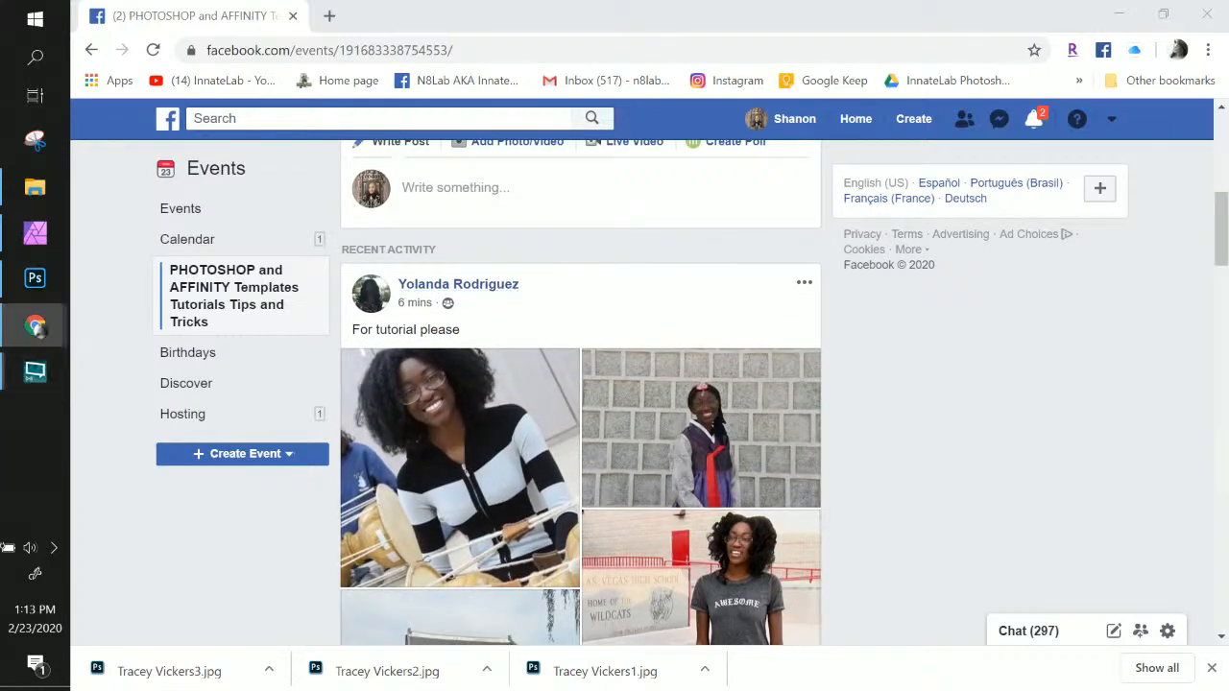
{"action": "left_click_drag", "start_coordinate": [518, 285], "coordinate": [401, 285]}
{"action": "right_click", "coordinate": [430, 284]}
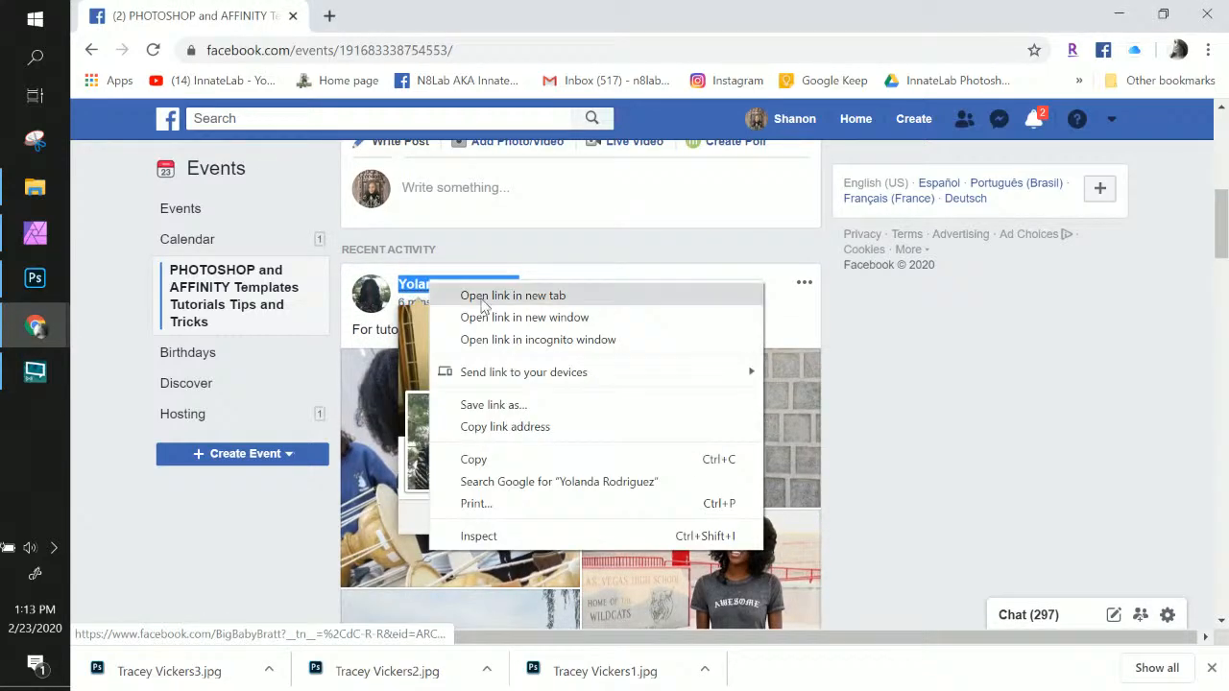
{"action": "left_click", "coordinate": [480, 459]}
Save the post's first photo as a JPG named after the poster
{"action": "left_click", "coordinate": [451, 479]}
{"action": "right_click", "coordinate": [523, 274]}
{"action": "left_click", "coordinate": [557, 311]}
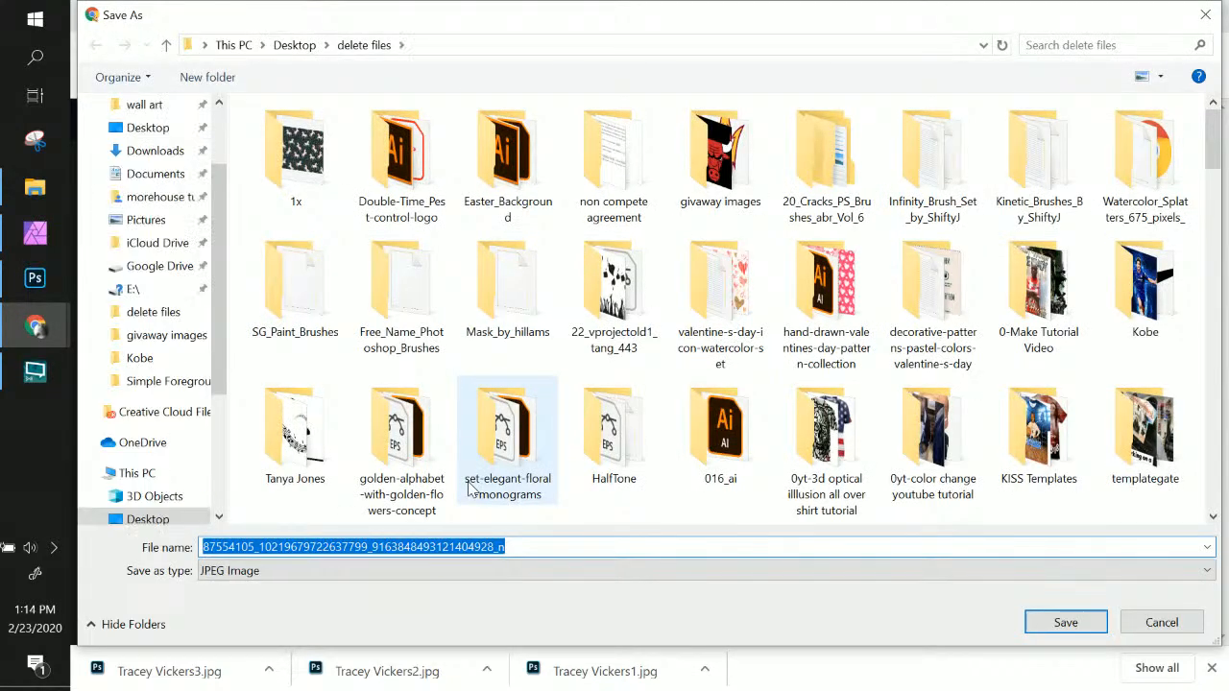
{"action": "key", "text": "ctrl+v"}
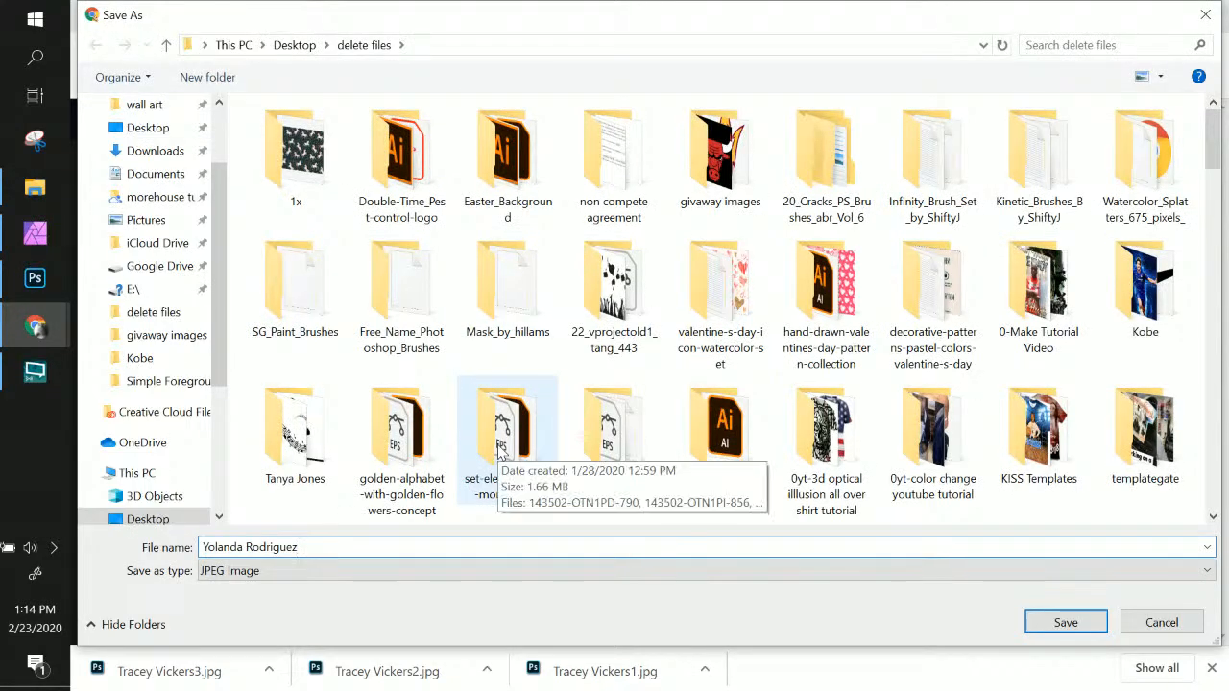
{"action": "key", "text": "Return"}
Save the group photo as a JPG named after the poster
{"action": "left_click", "coordinate": [750, 375]}
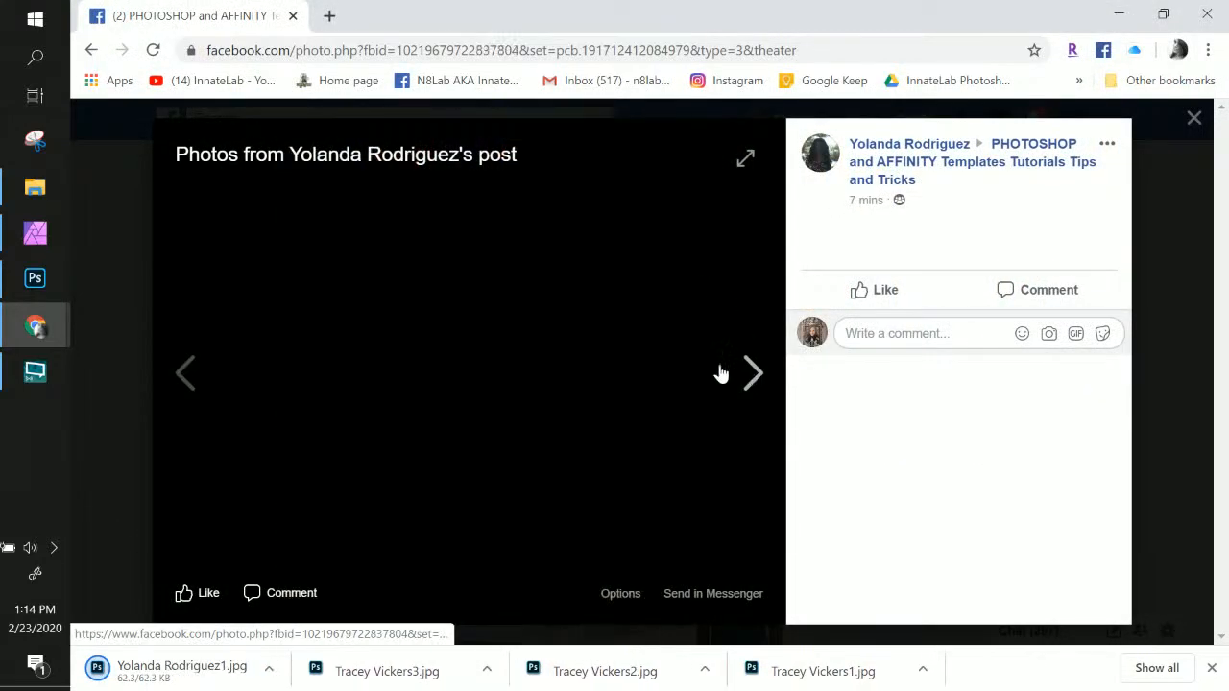
{"action": "right_click", "coordinate": [486, 364]}
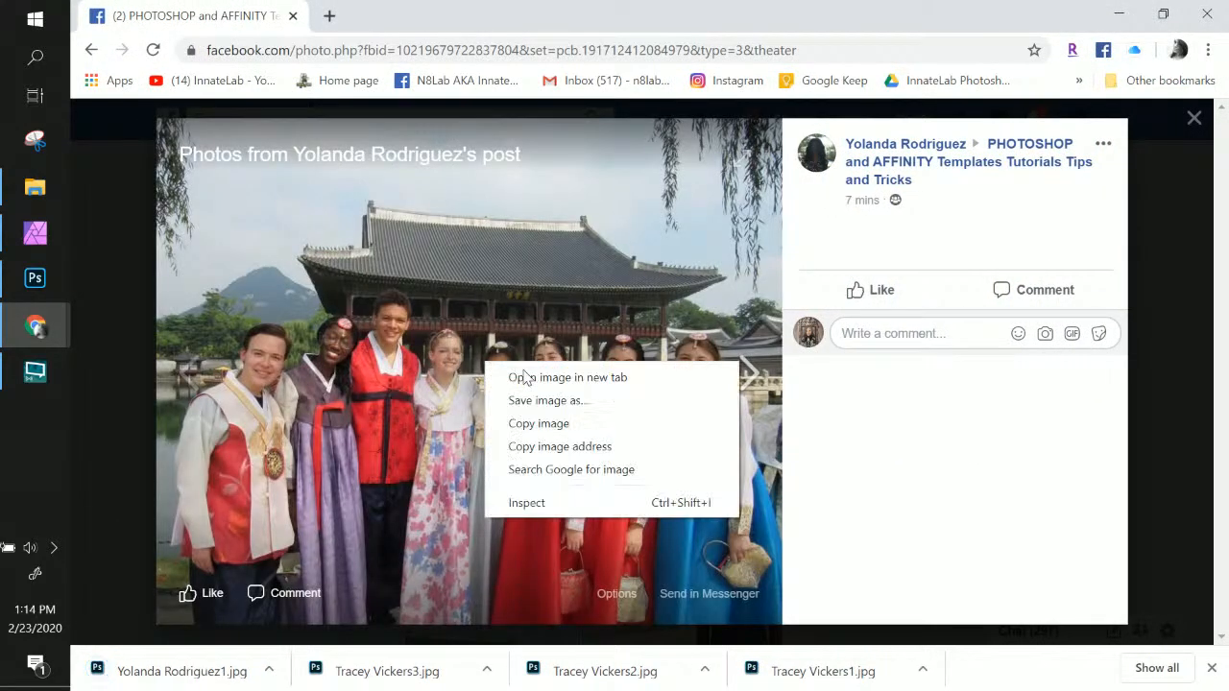
{"action": "left_click", "coordinate": [565, 401]}
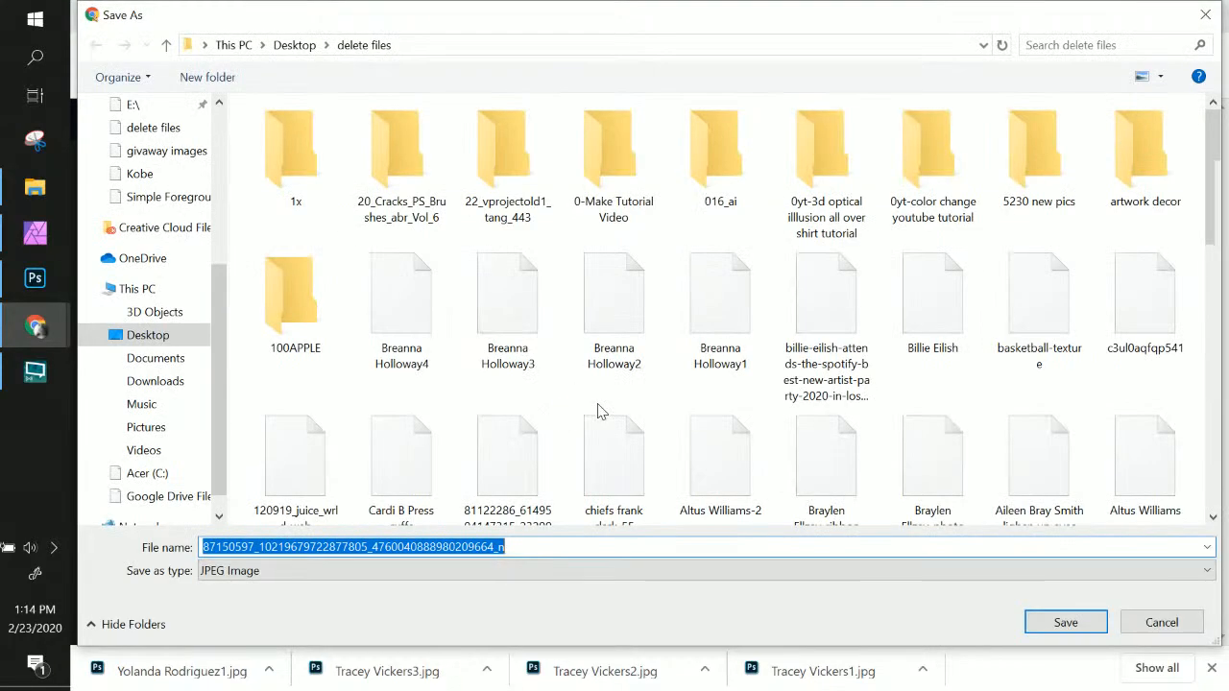
{"action": "key", "text": "ctrl+v"}
{"action": "key", "text": "Return"}
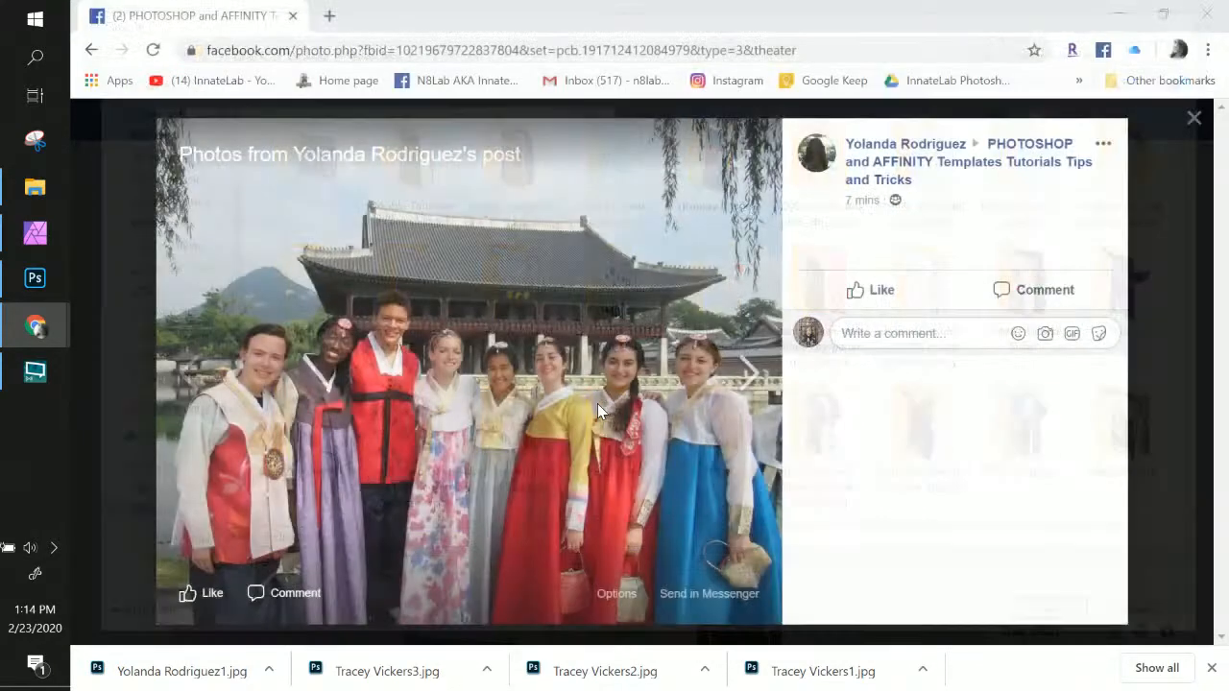
Save the stone wall photo as a JPG named after the poster
{"action": "left_click", "coordinate": [745, 376]}
{"action": "right_click", "coordinate": [501, 388]}
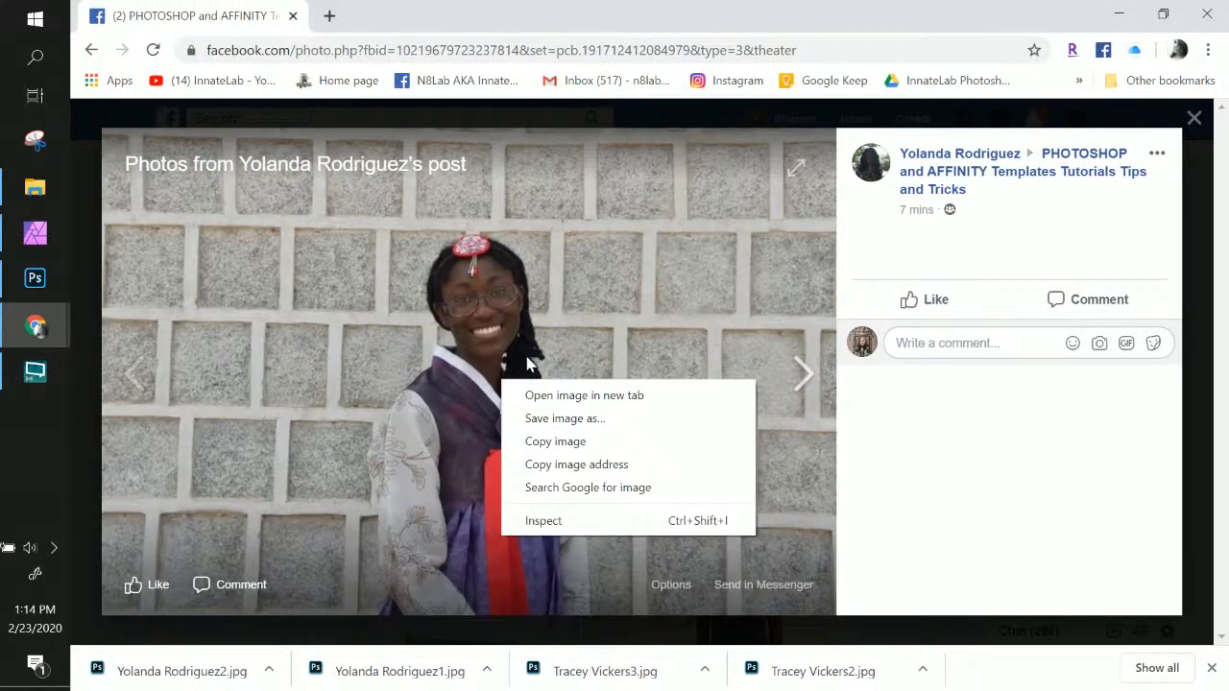
{"action": "left_click", "coordinate": [574, 418]}
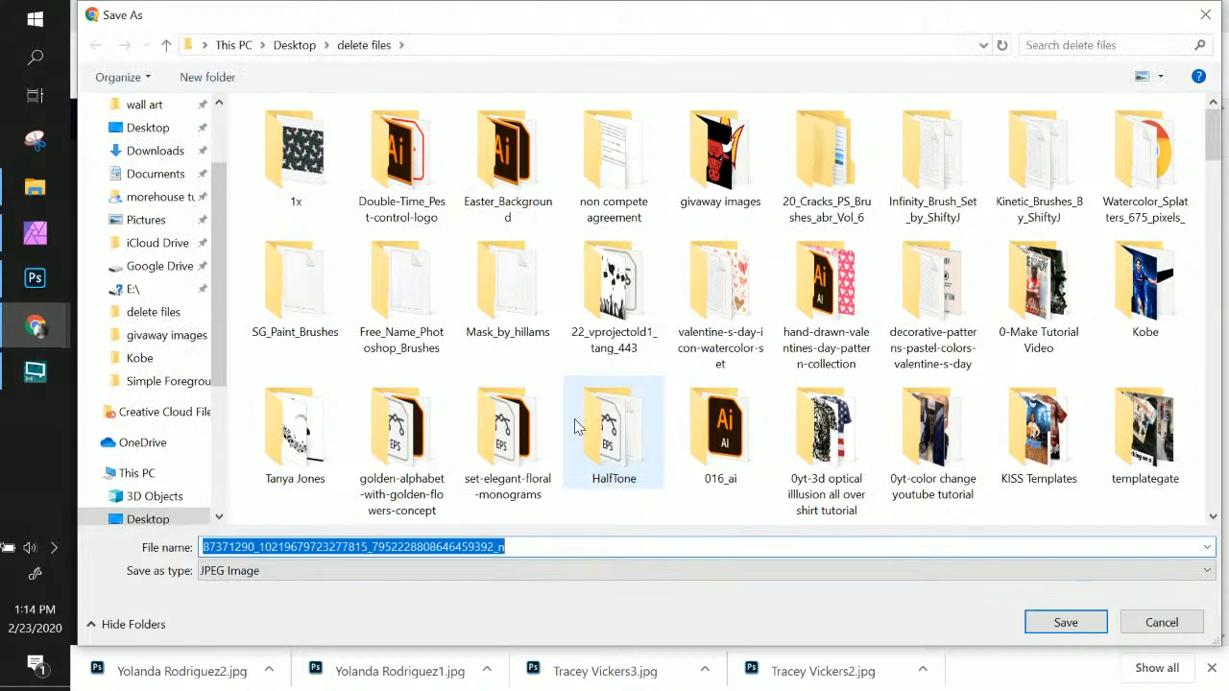
{"action": "key", "text": "ctrl+v"}
{"action": "key", "text": "Return"}
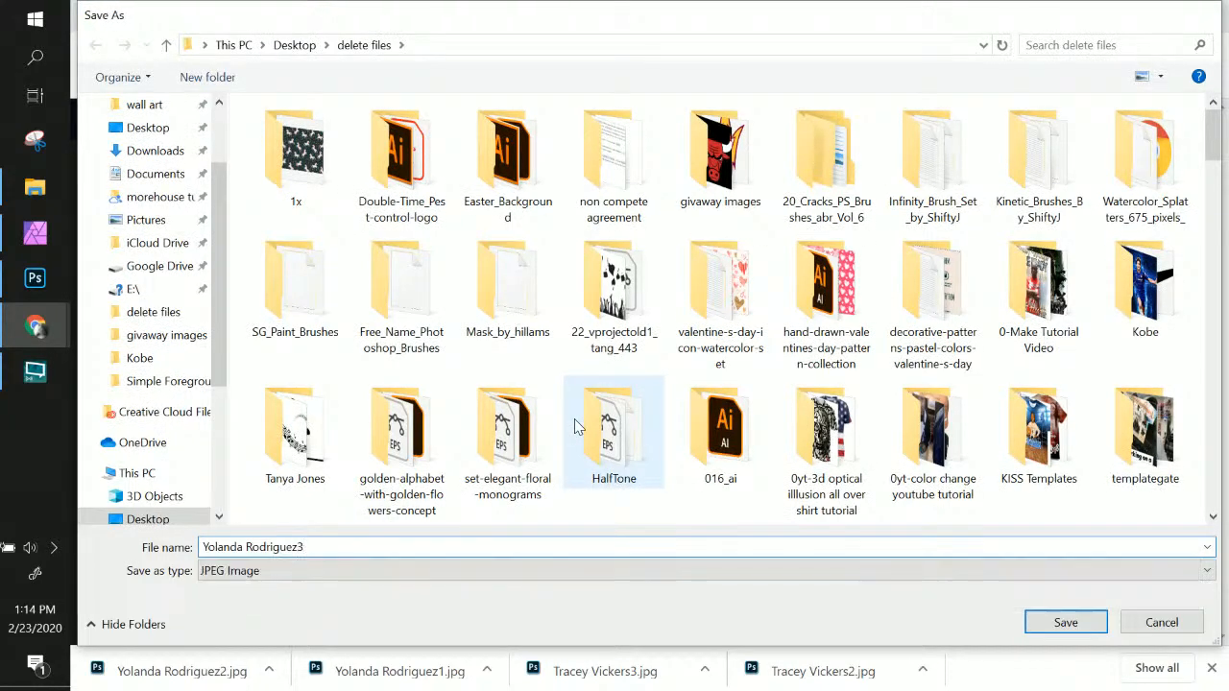
{"action": "key", "text": "Return"}
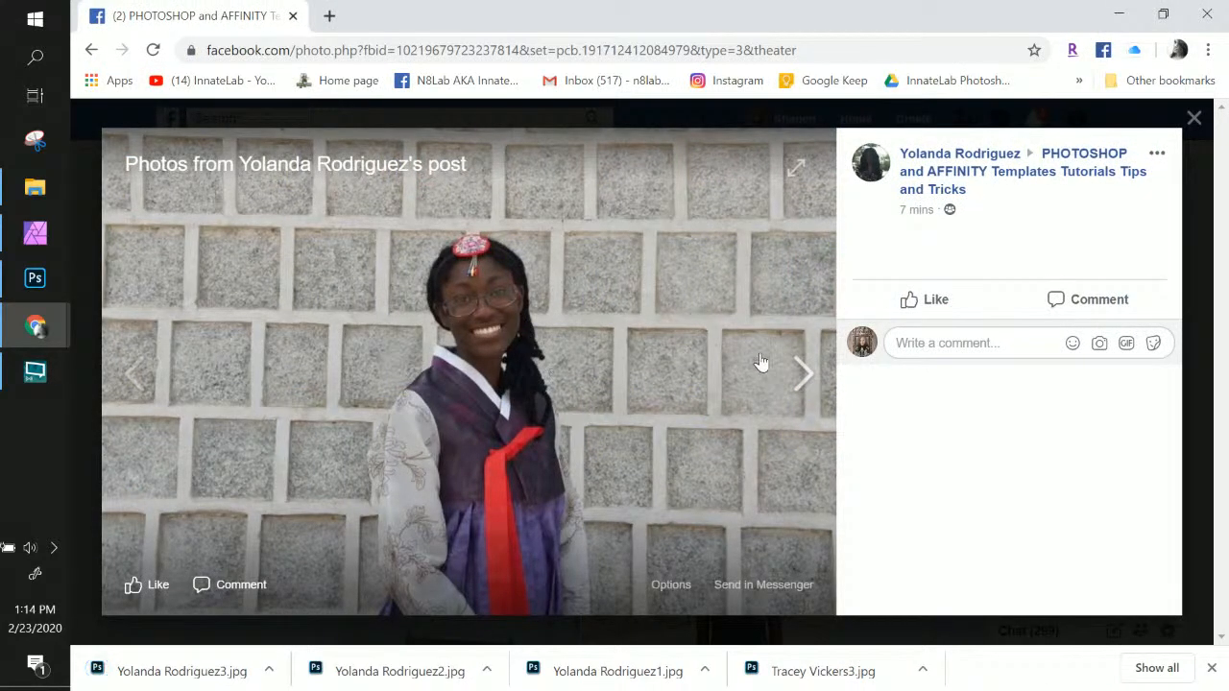
Save the high school photo as the poster's name followed by 4
{"action": "left_click", "coordinate": [804, 375]}
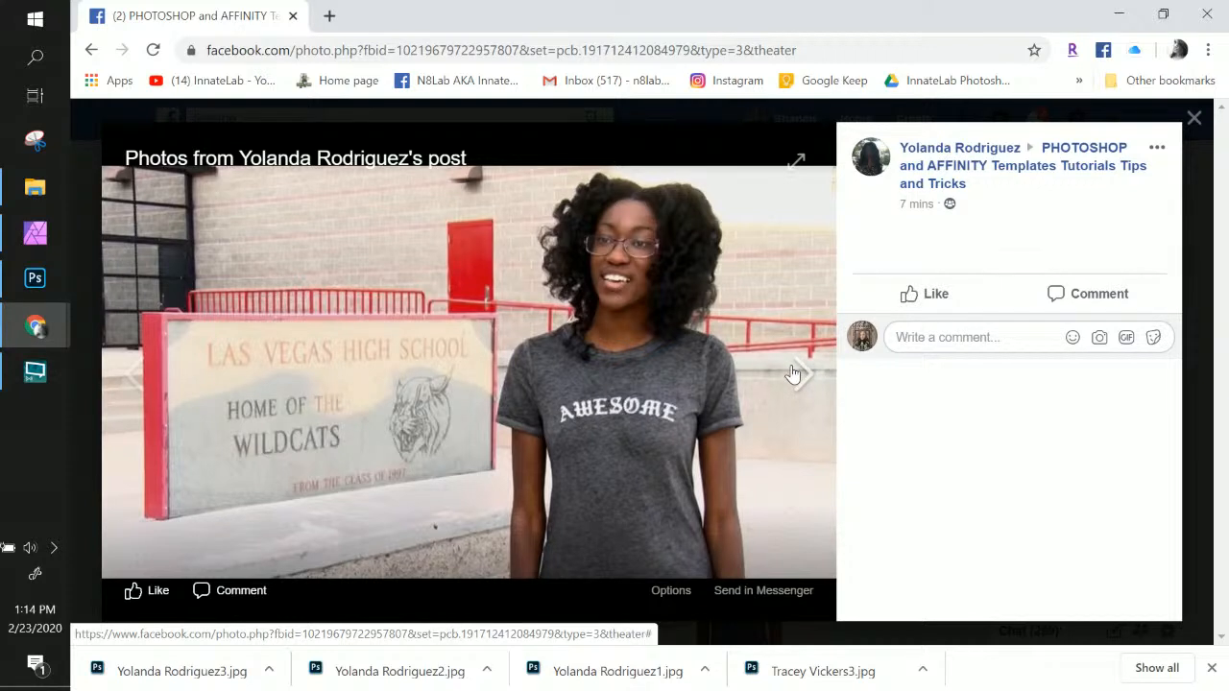
{"action": "right_click", "coordinate": [544, 415]}
{"action": "left_click", "coordinate": [609, 459]}
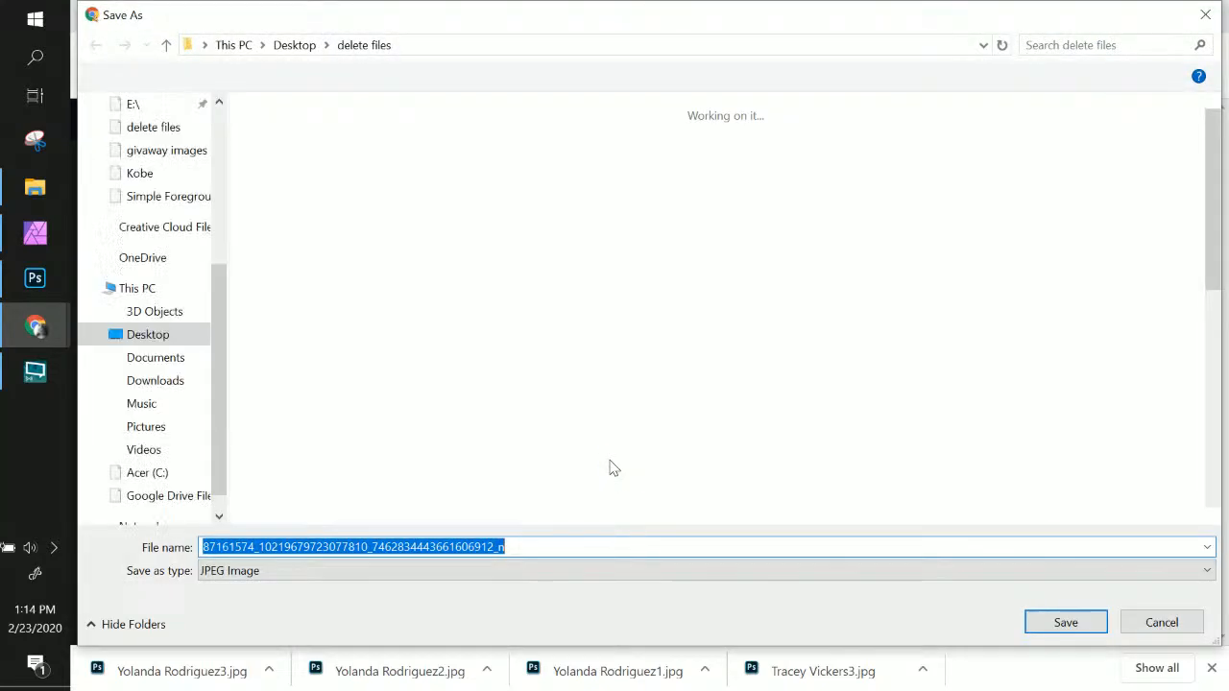
{"action": "key", "text": "ctrl+v"}
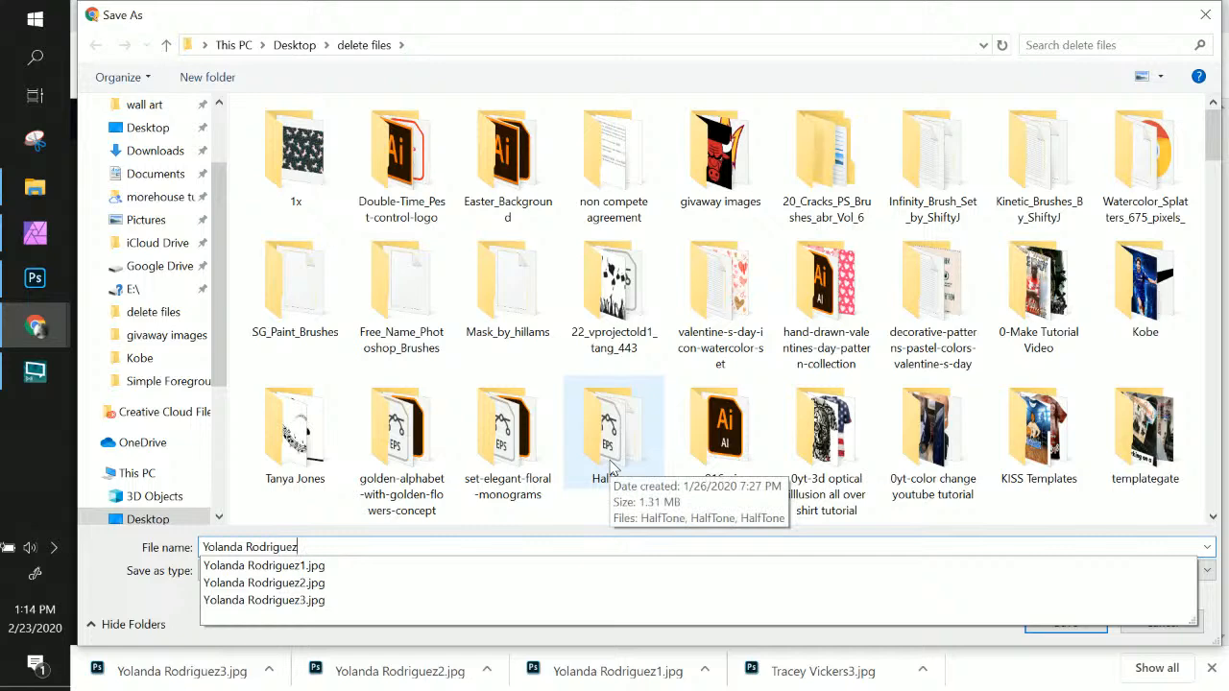
{"action": "type", "text": "4"}
{"action": "key", "text": "Return"}
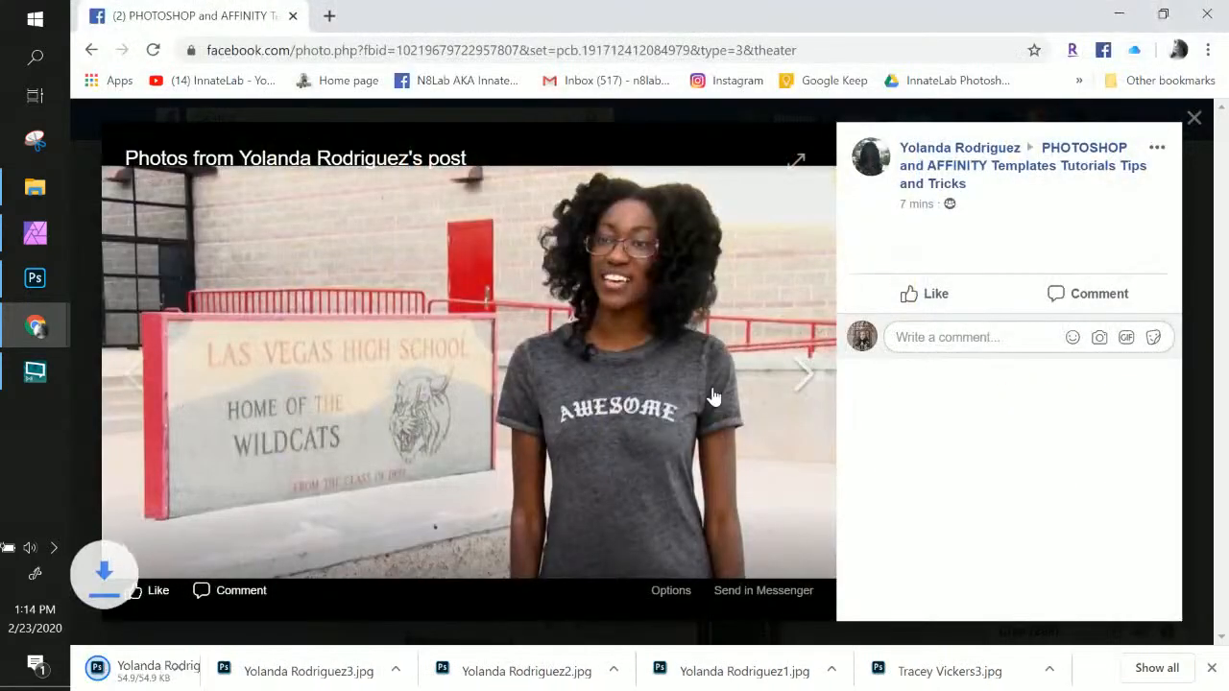
Save the studio portrait as the poster's name followed by 5
{"action": "left_click", "coordinate": [803, 376]}
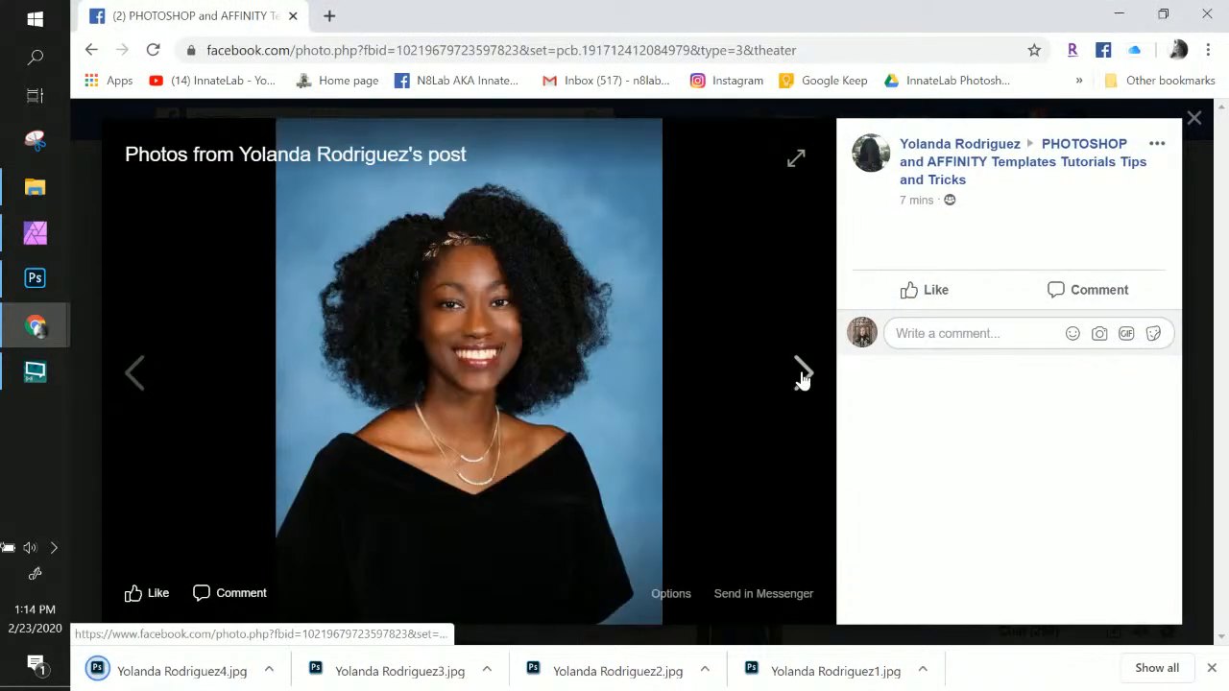
{"action": "right_click", "coordinate": [457, 392]}
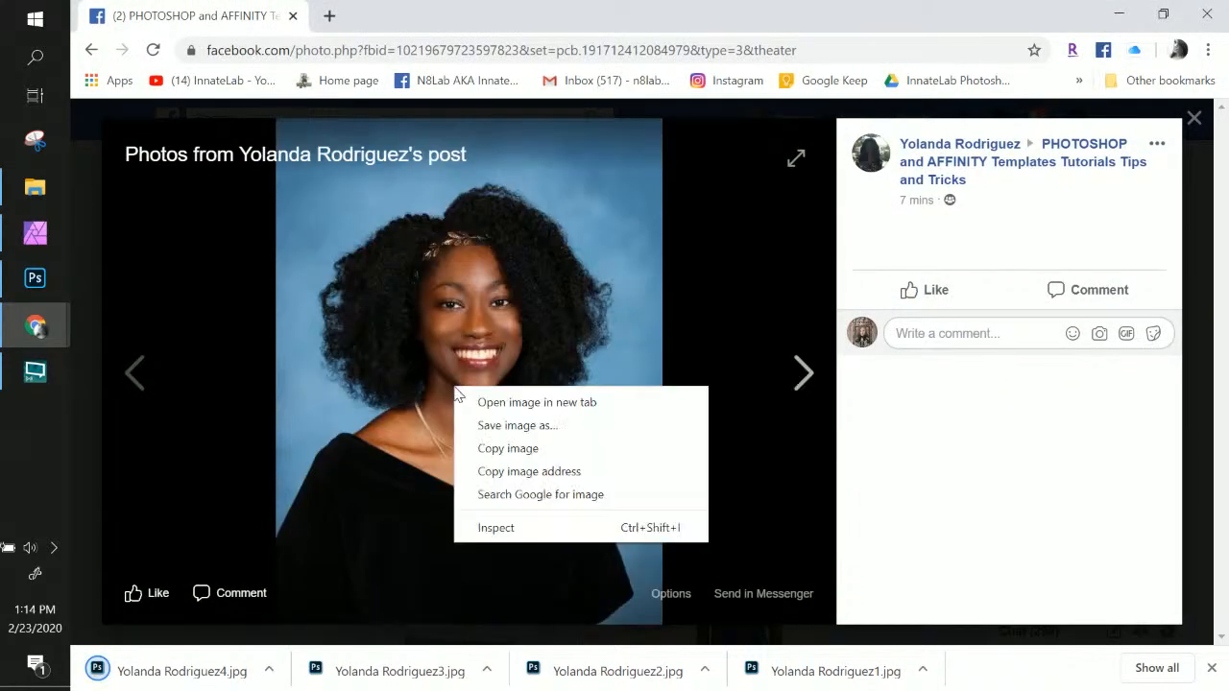
{"action": "left_click", "coordinate": [516, 427]}
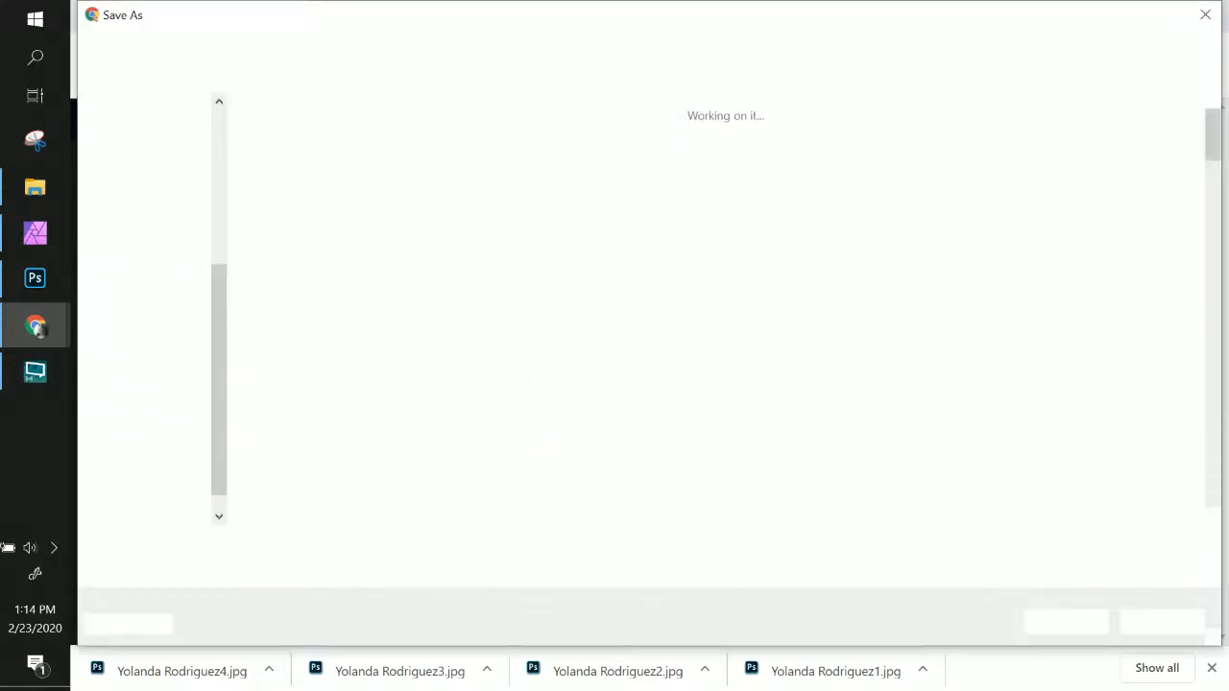
{"action": "key", "text": "ctrl+v"}
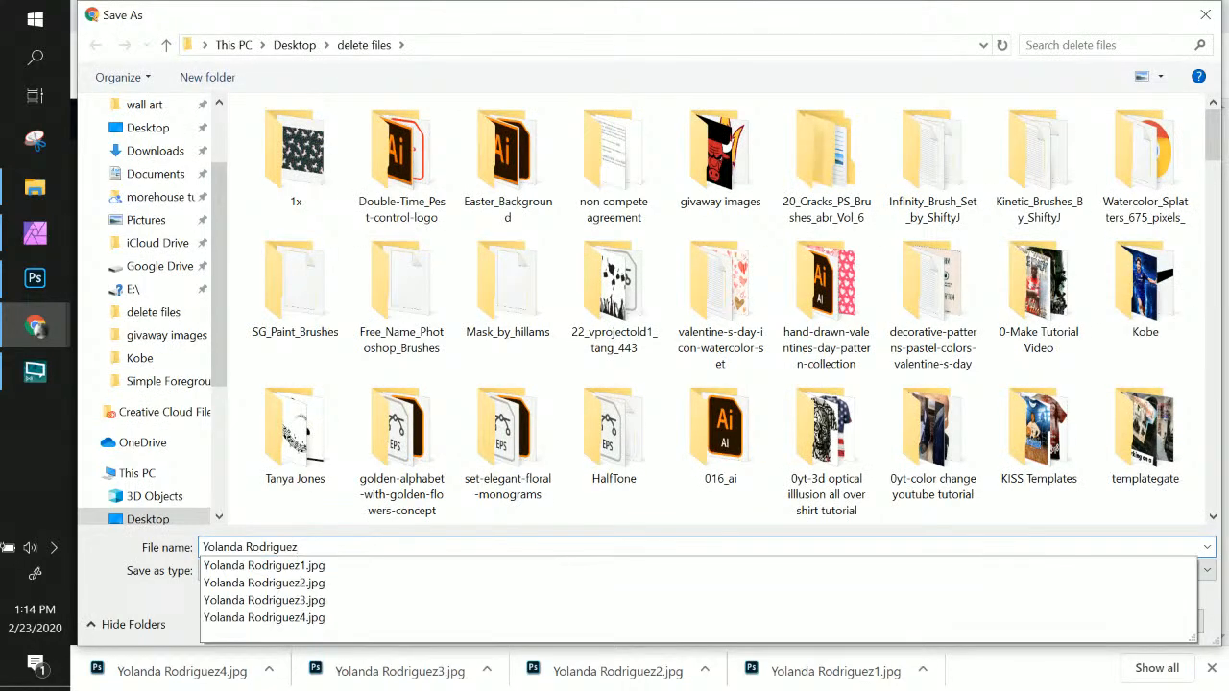
{"action": "type", "text": "5"}
{"action": "key", "text": "Return"}
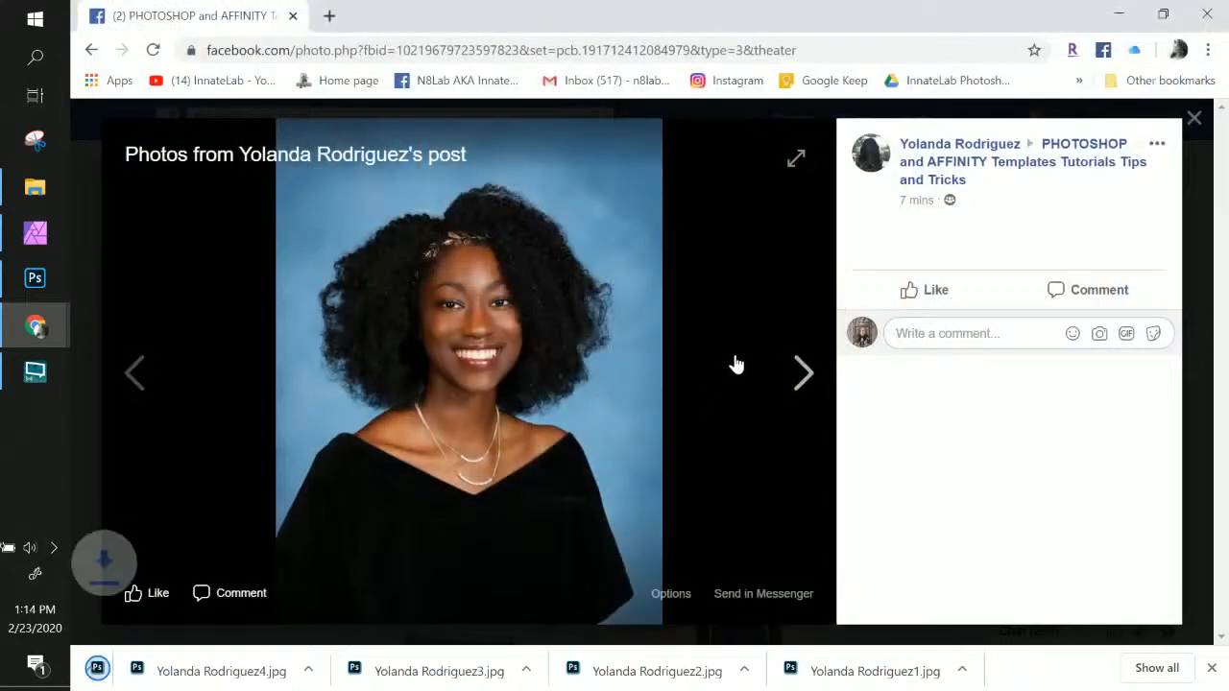
Save the parking-lot photo as the poster's name followed by 6
{"action": "left_click", "coordinate": [803, 372]}
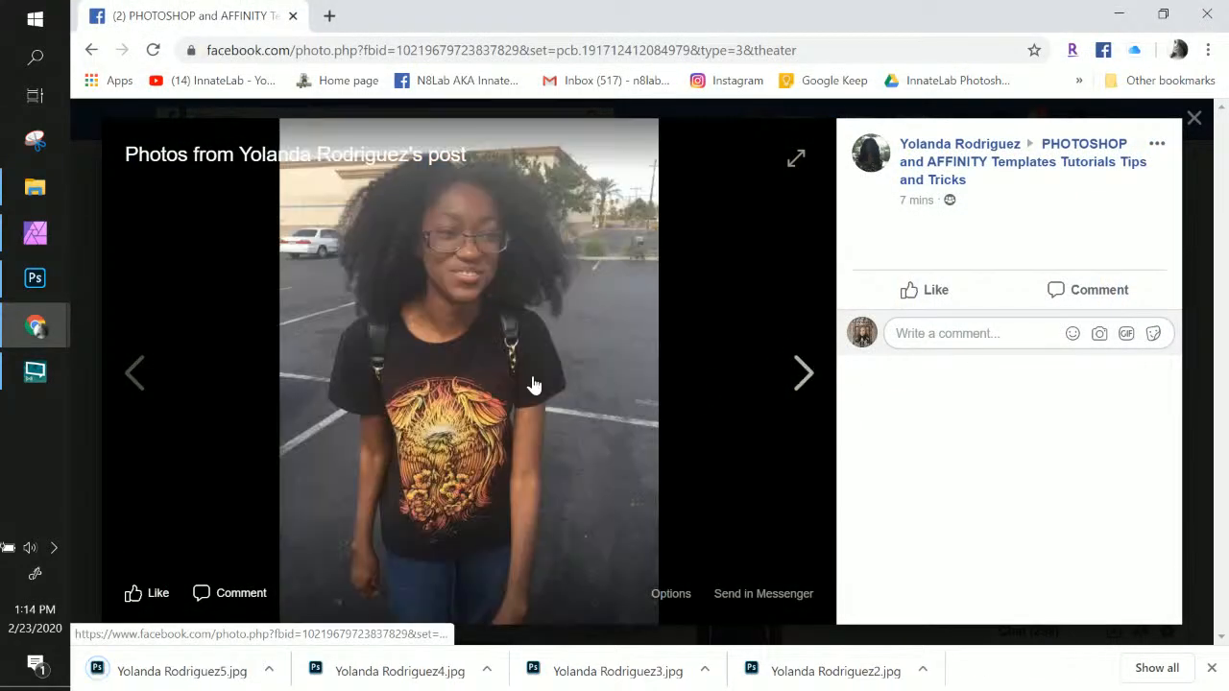
{"action": "right_click", "coordinate": [538, 380]}
{"action": "left_click", "coordinate": [581, 406]}
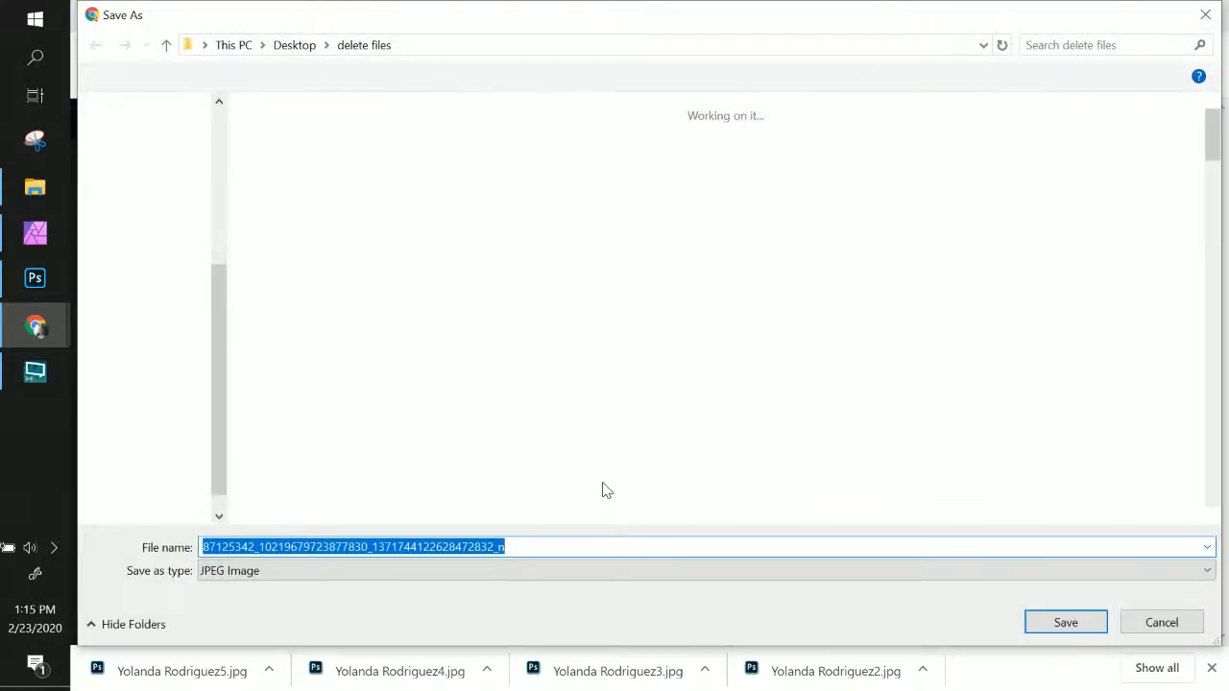
{"action": "type", "text": "6"}
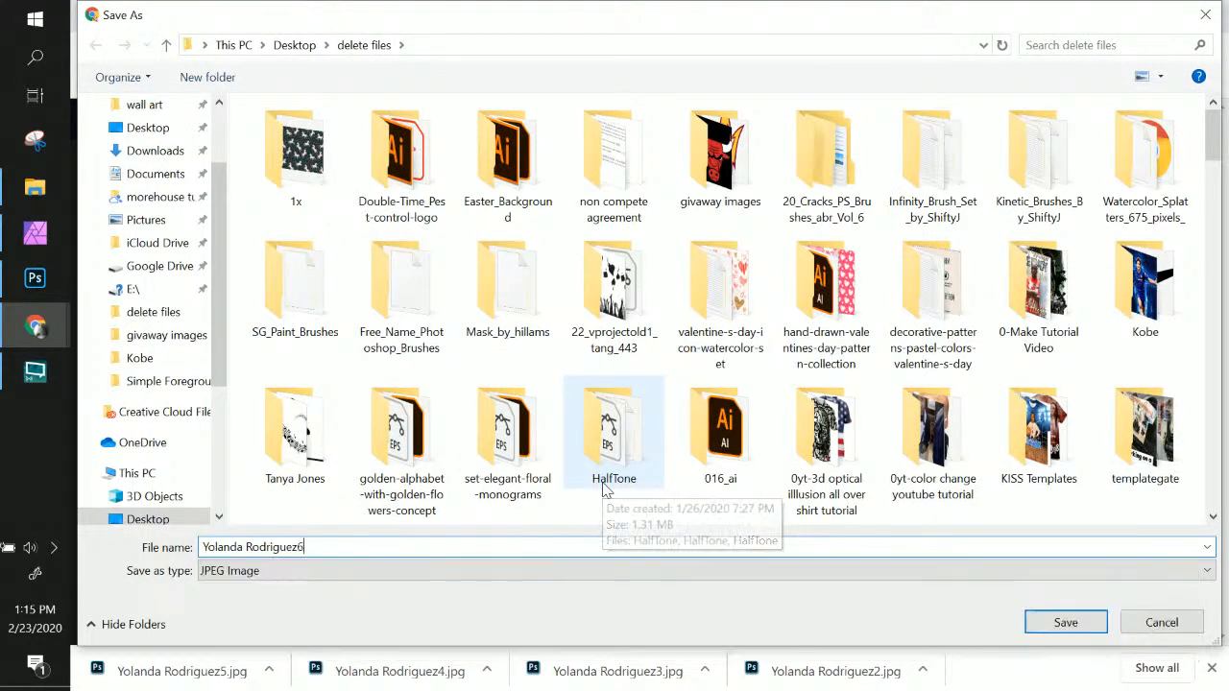
{"action": "key", "text": "Return"}
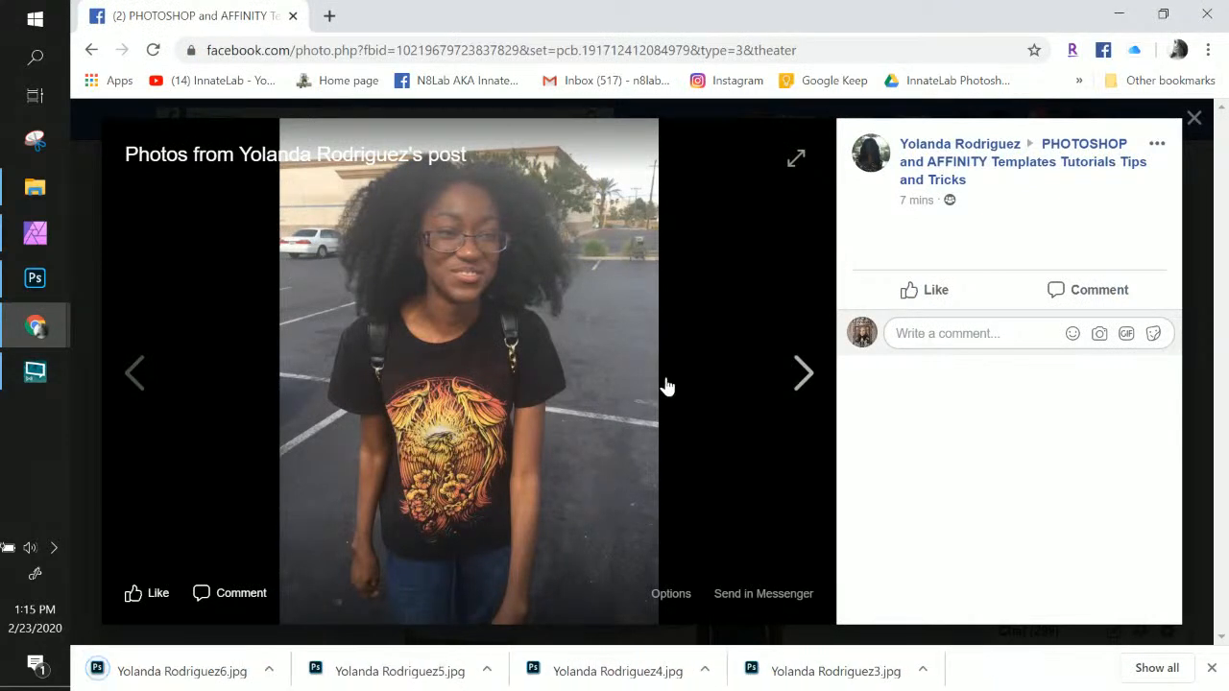
Close the photo viewer and return to the event's discussion feed
{"action": "left_click", "coordinate": [811, 371]}
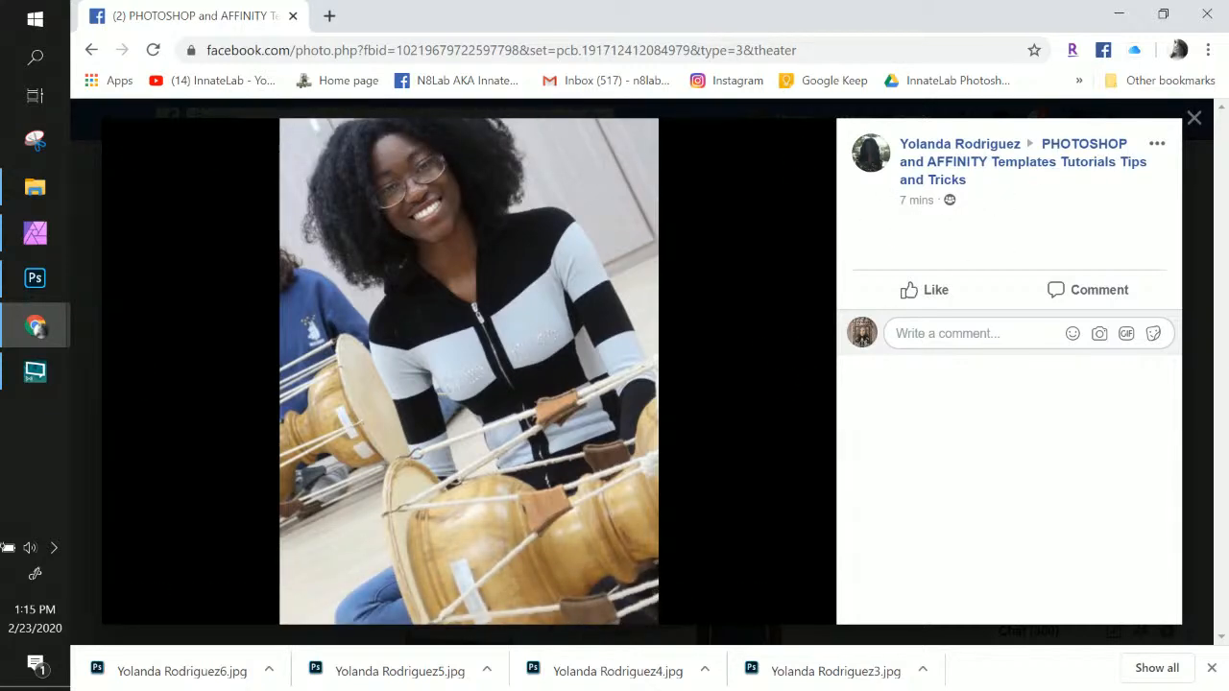
{"action": "left_click", "coordinate": [1200, 123]}
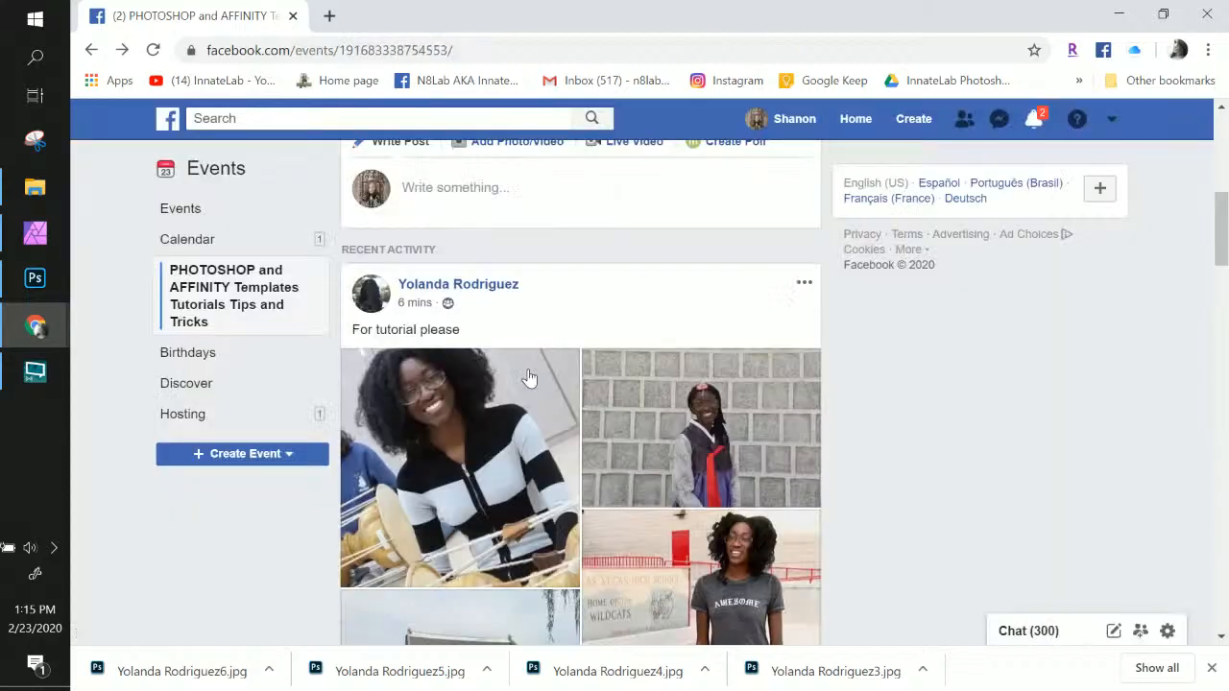
{"action": "scroll", "coordinate": [528, 384], "scroll_direction": "down", "scroll_amount": 4}
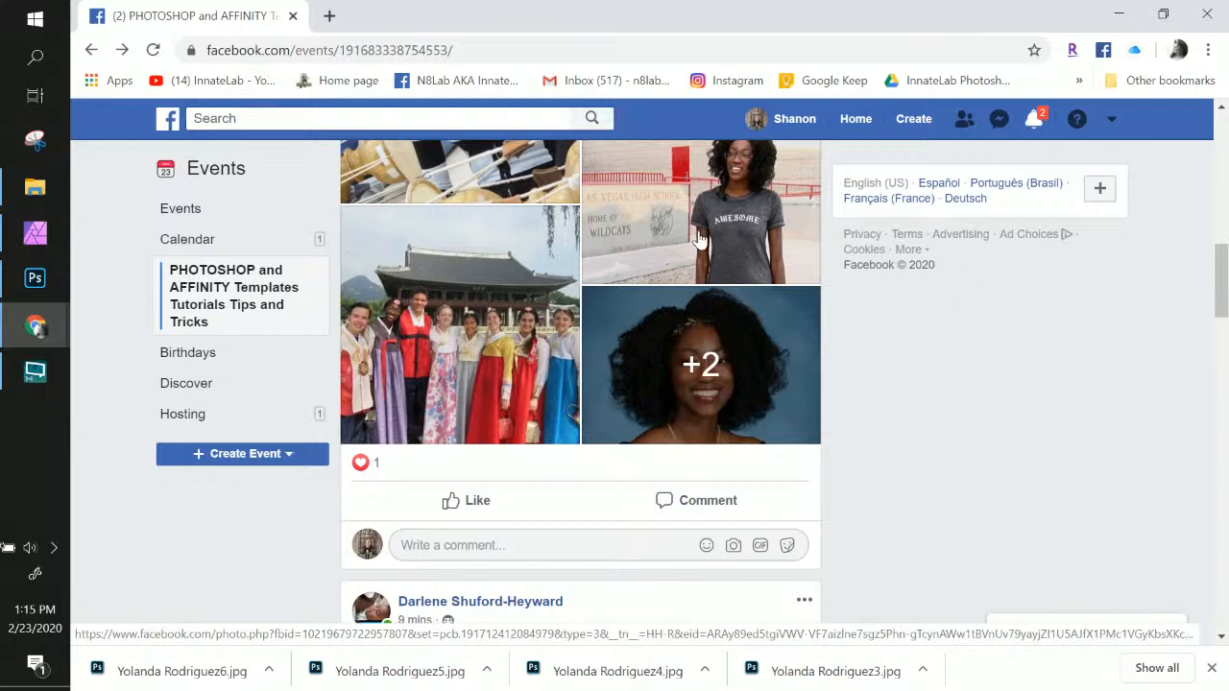
{"action": "scroll", "coordinate": [673, 237], "scroll_direction": "up", "scroll_amount": 3}
{"action": "scroll", "coordinate": [698, 238], "scroll_direction": "down", "scroll_amount": 3}
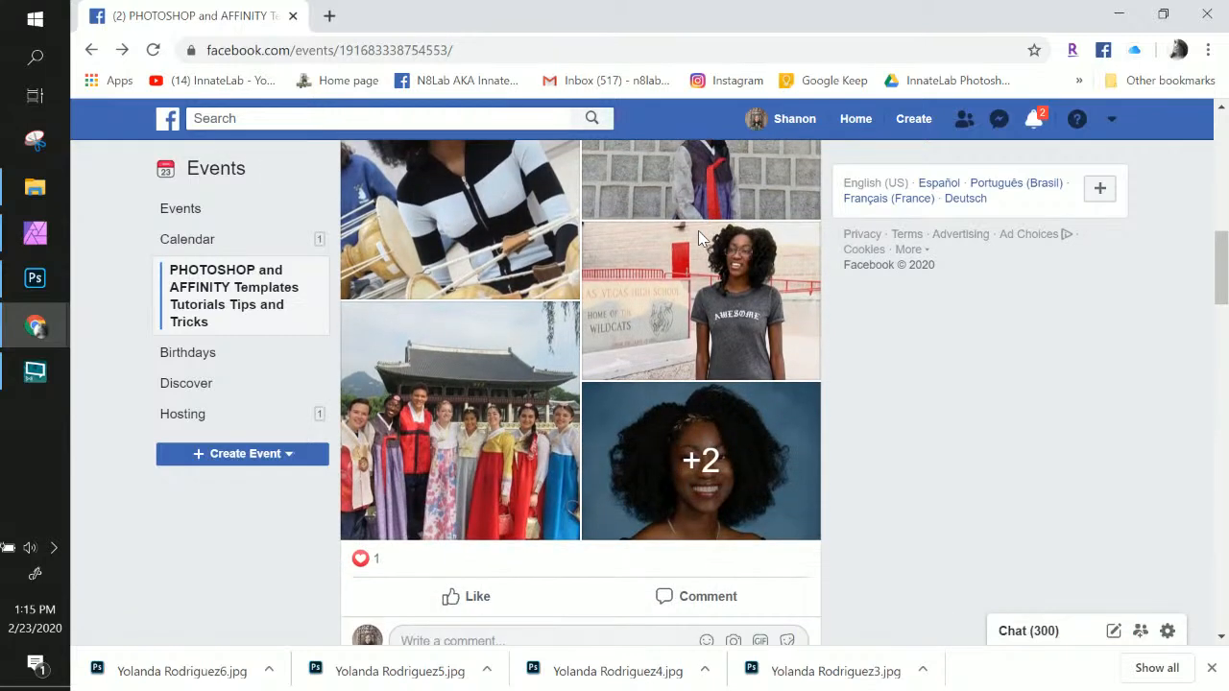
View the +2 photo tile enlarged, close it, and scroll further through the feed
{"action": "left_click", "coordinate": [762, 348]}
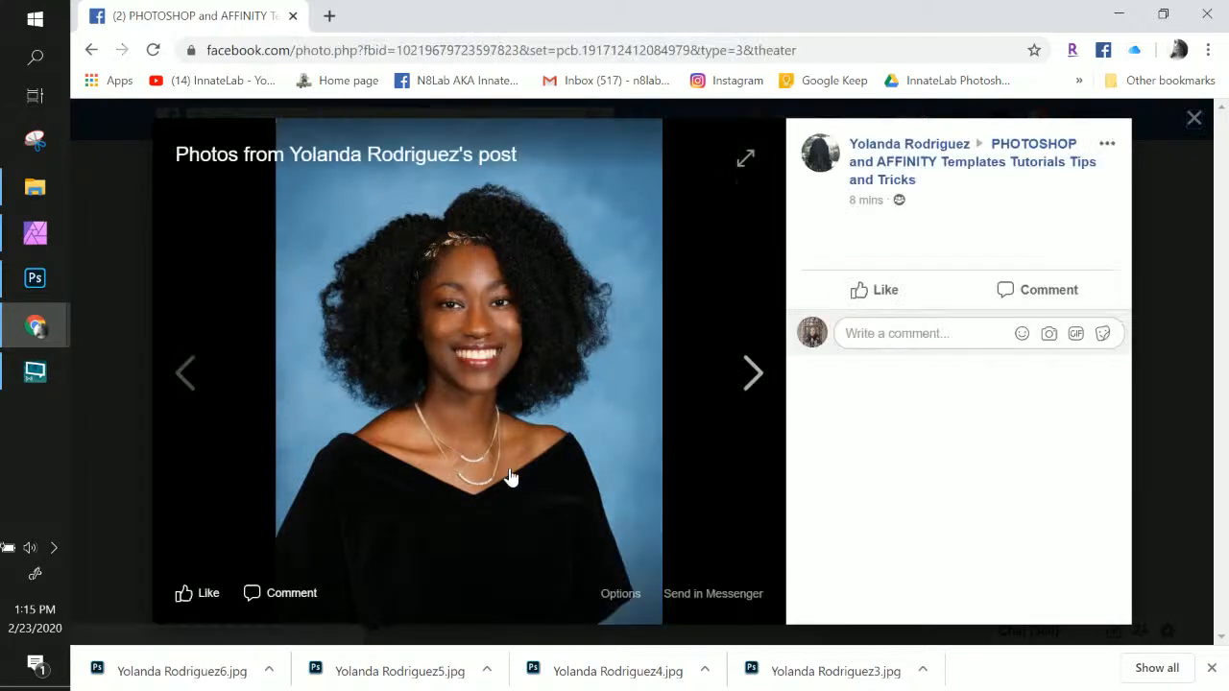
{"action": "left_click", "coordinate": [1193, 122]}
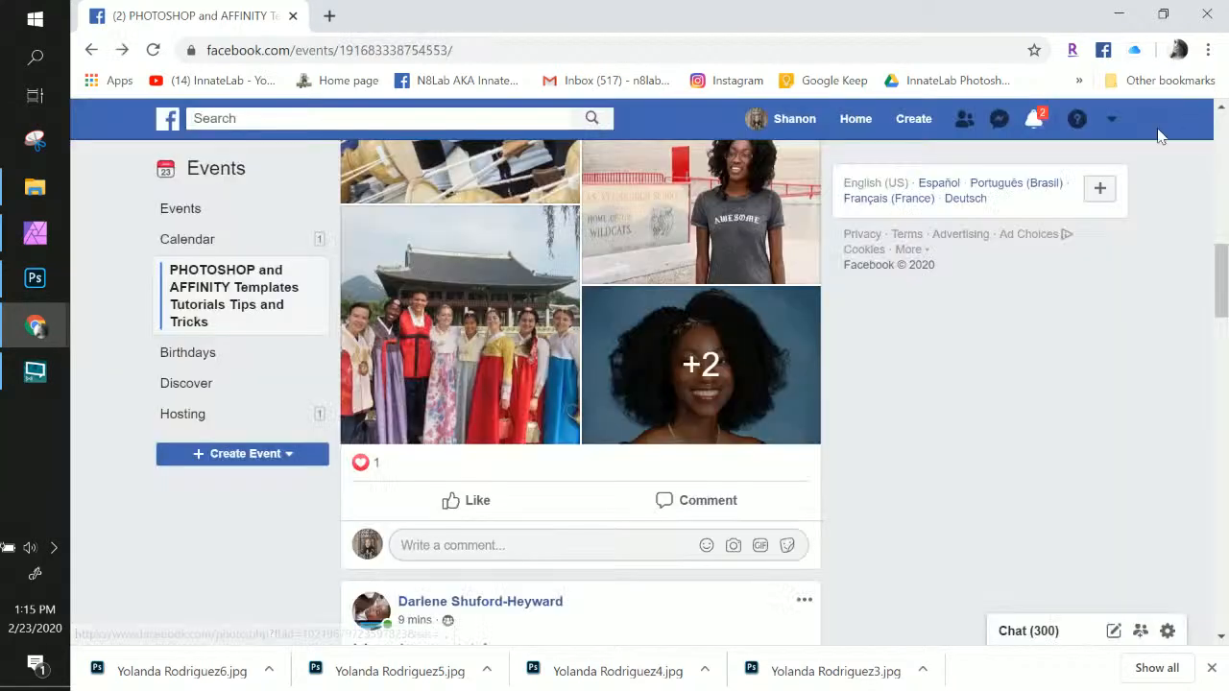
{"action": "scroll", "coordinate": [659, 390], "scroll_direction": "down", "scroll_amount": 2}
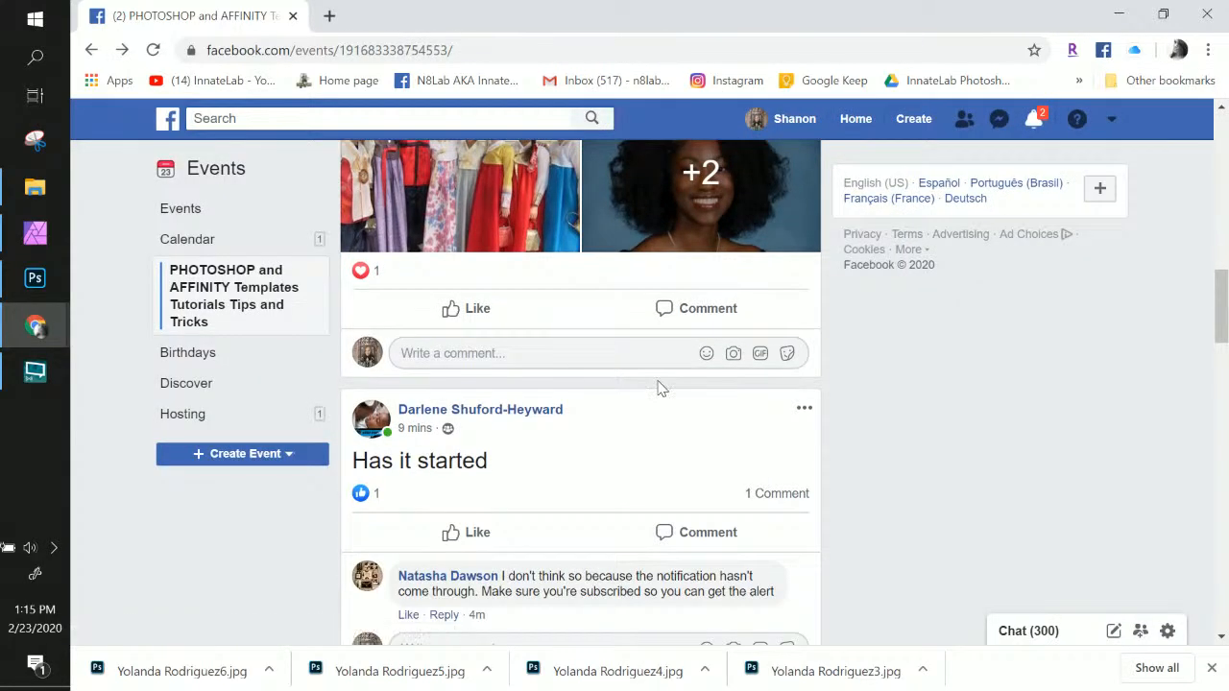
{"action": "scroll", "coordinate": [659, 390], "scroll_direction": "up", "scroll_amount": 4}
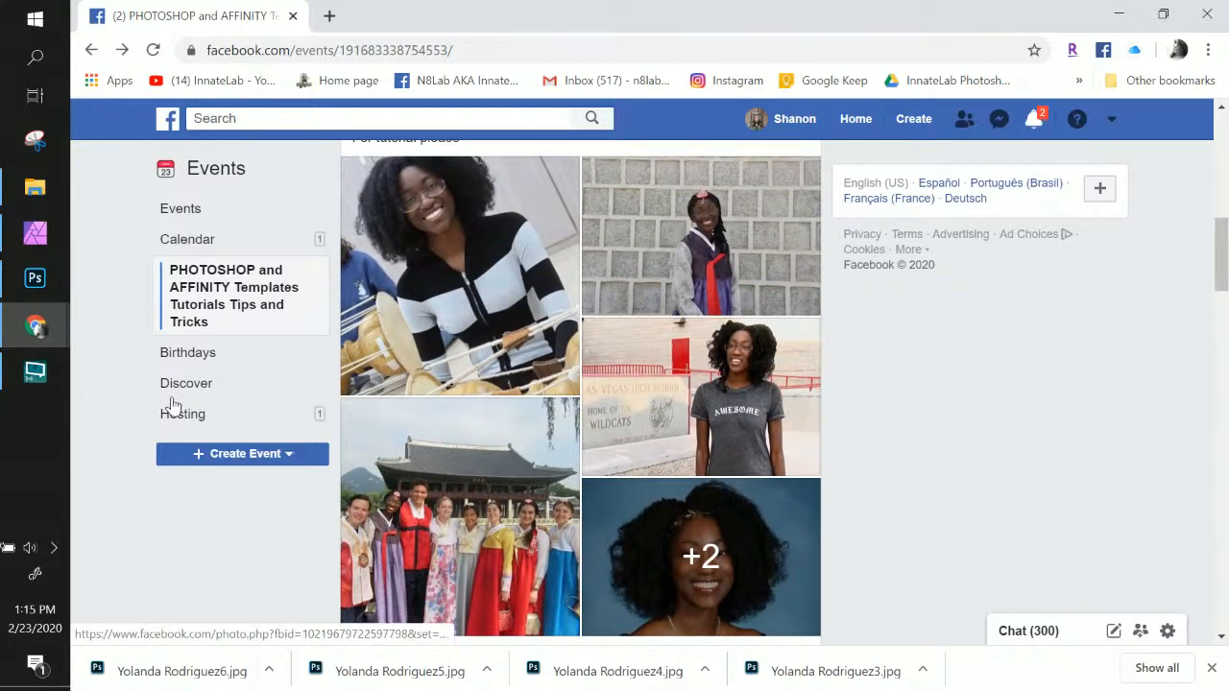
{"action": "scroll", "coordinate": [662, 502], "scroll_direction": "down", "scroll_amount": 4}
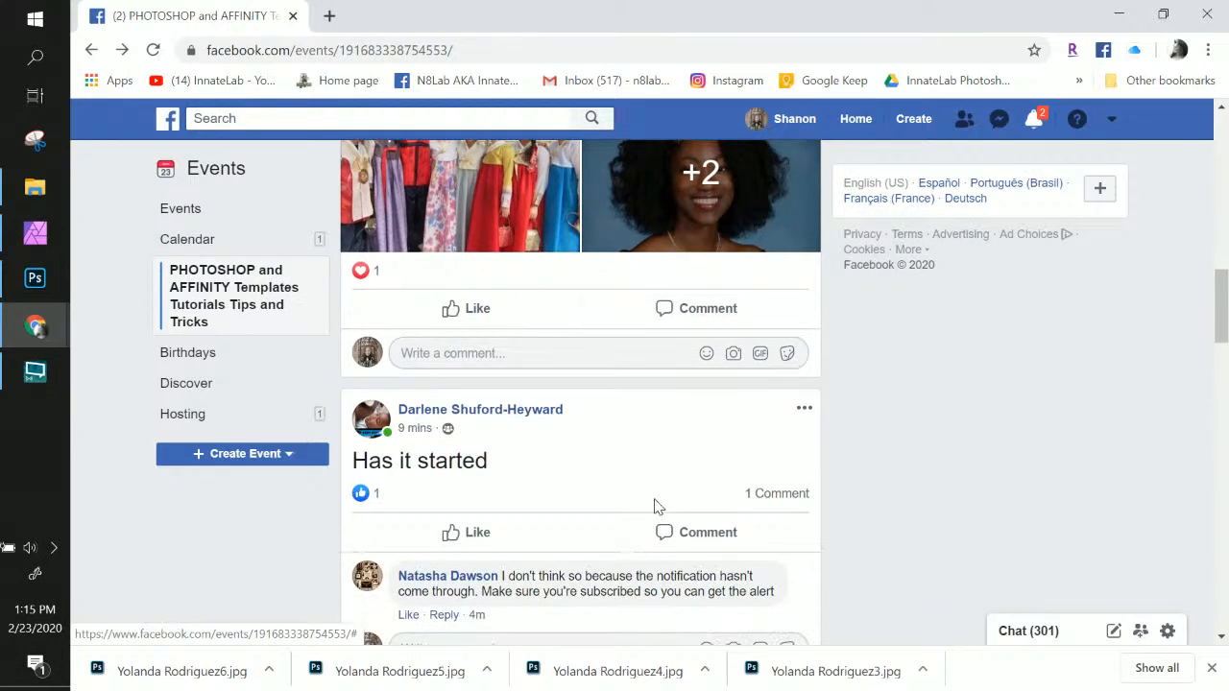
{"action": "scroll", "coordinate": [656, 507], "scroll_direction": "down", "scroll_amount": 1}
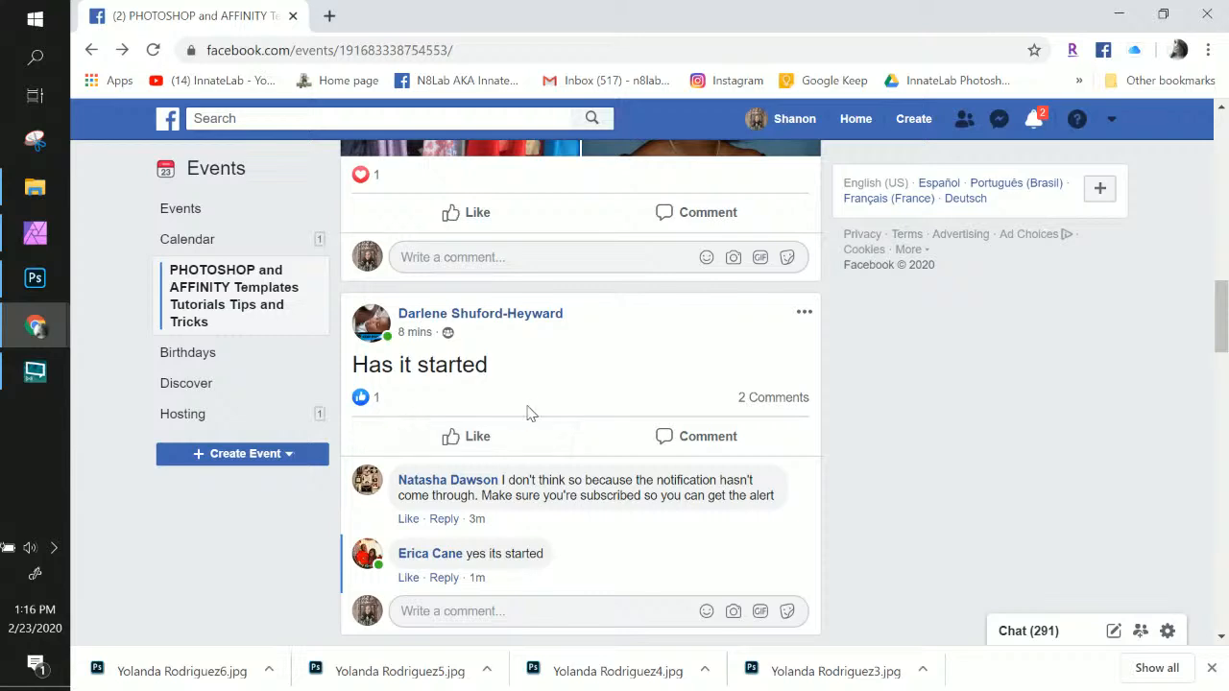
{"action": "scroll", "coordinate": [528, 416], "scroll_direction": "down", "scroll_amount": 2}
{"action": "scroll", "coordinate": [528, 419], "scroll_direction": "down", "scroll_amount": 3}
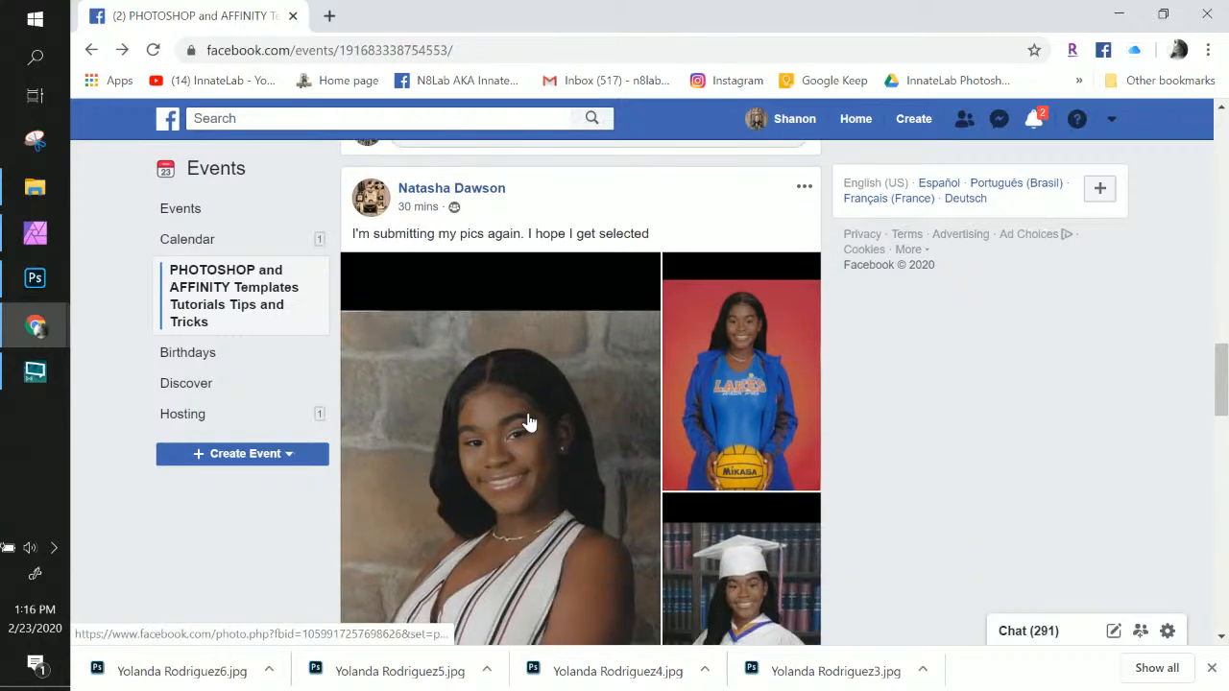
{"action": "scroll", "coordinate": [705, 425], "scroll_direction": "up", "scroll_amount": 1}
{"action": "scroll", "coordinate": [705, 425], "scroll_direction": "down", "scroll_amount": 2}
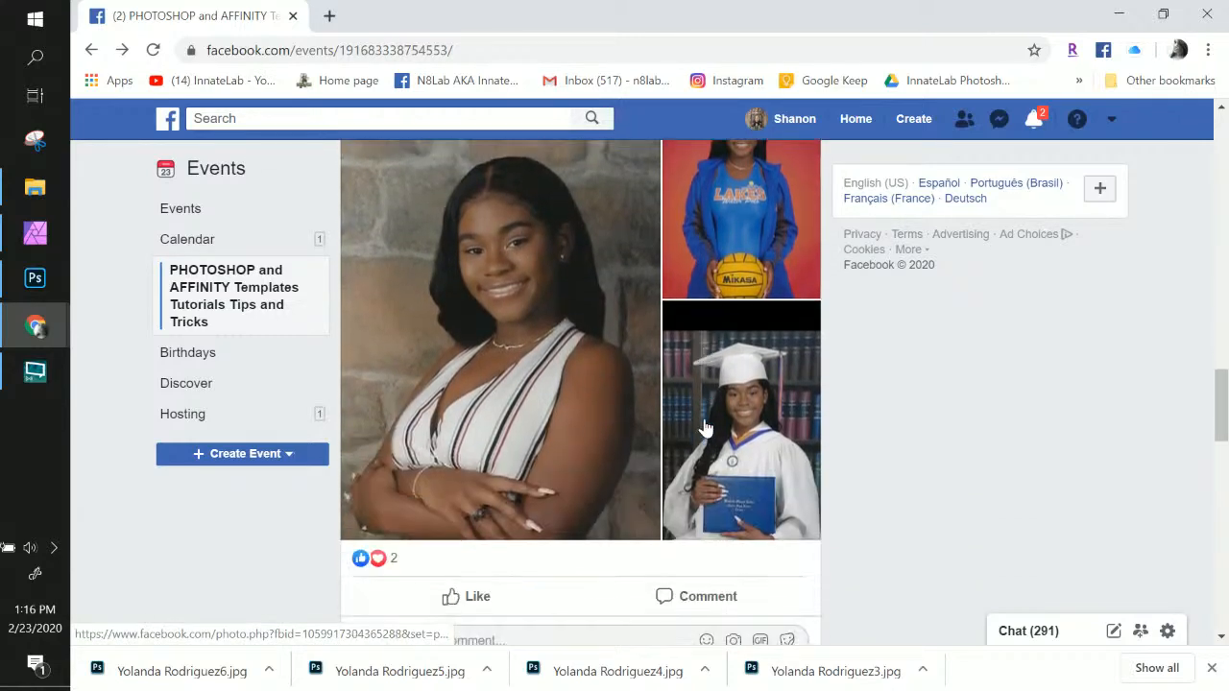
{"action": "scroll", "coordinate": [797, 500], "scroll_direction": "down", "scroll_amount": 1}
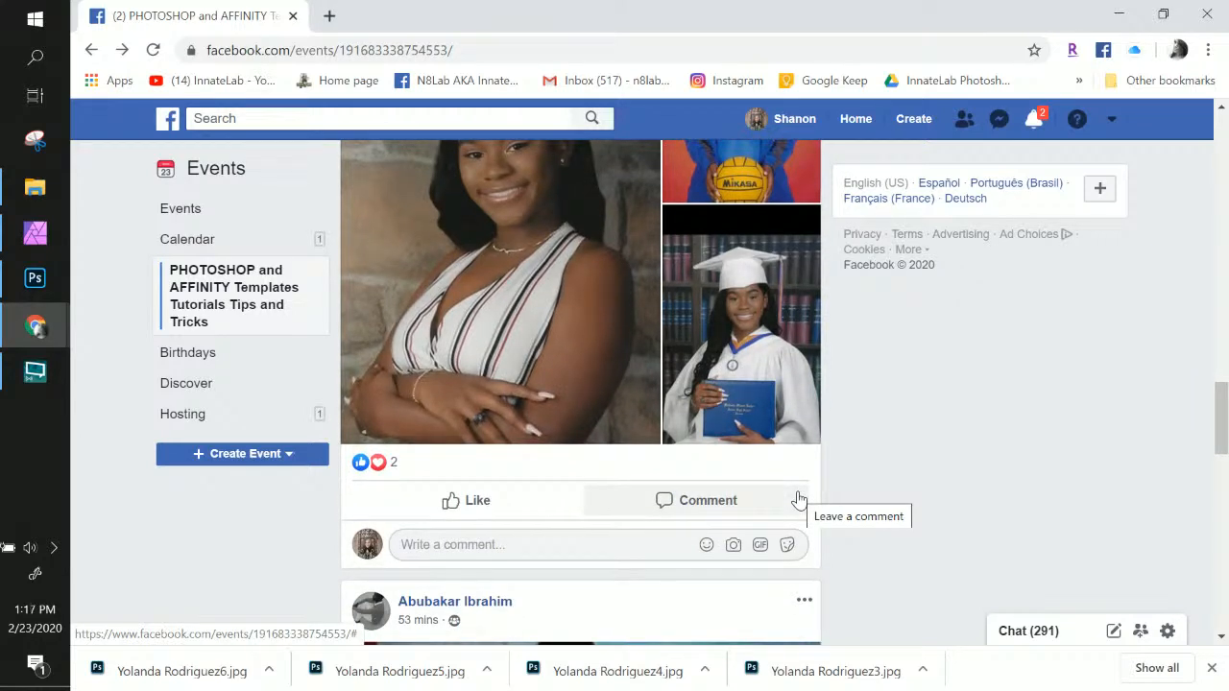
{"action": "scroll", "coordinate": [667, 382], "scroll_direction": "down", "scroll_amount": 3}
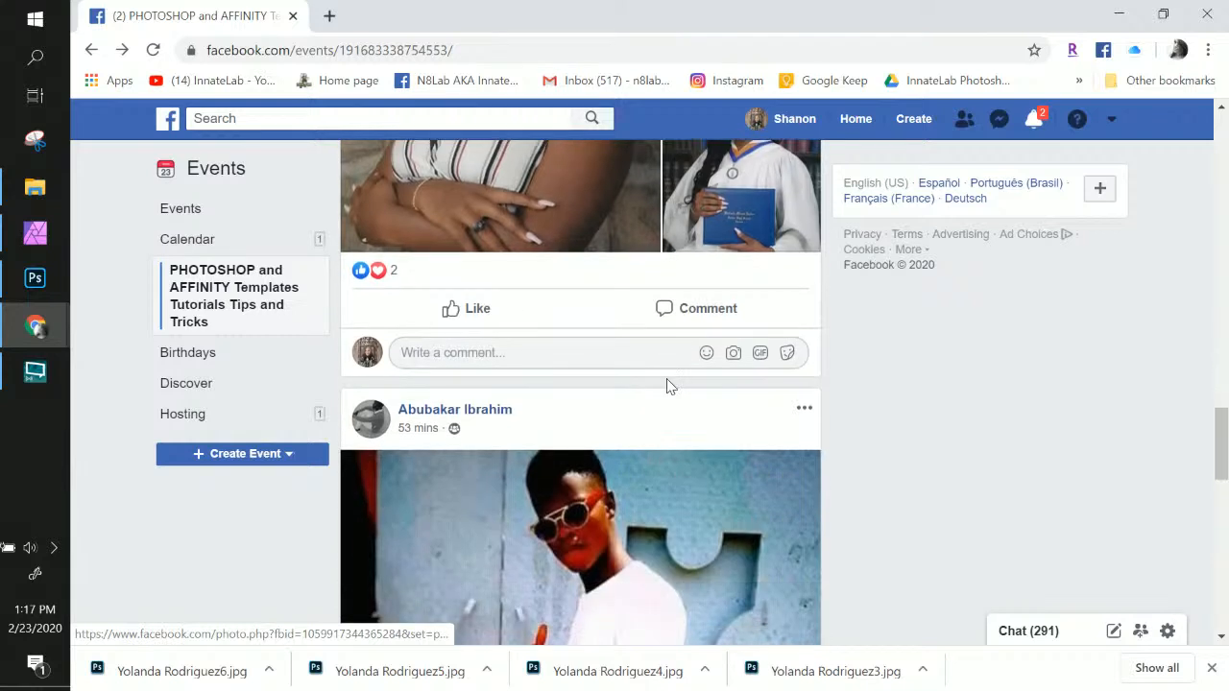
{"action": "scroll", "coordinate": [668, 384], "scroll_direction": "down", "scroll_amount": 5}
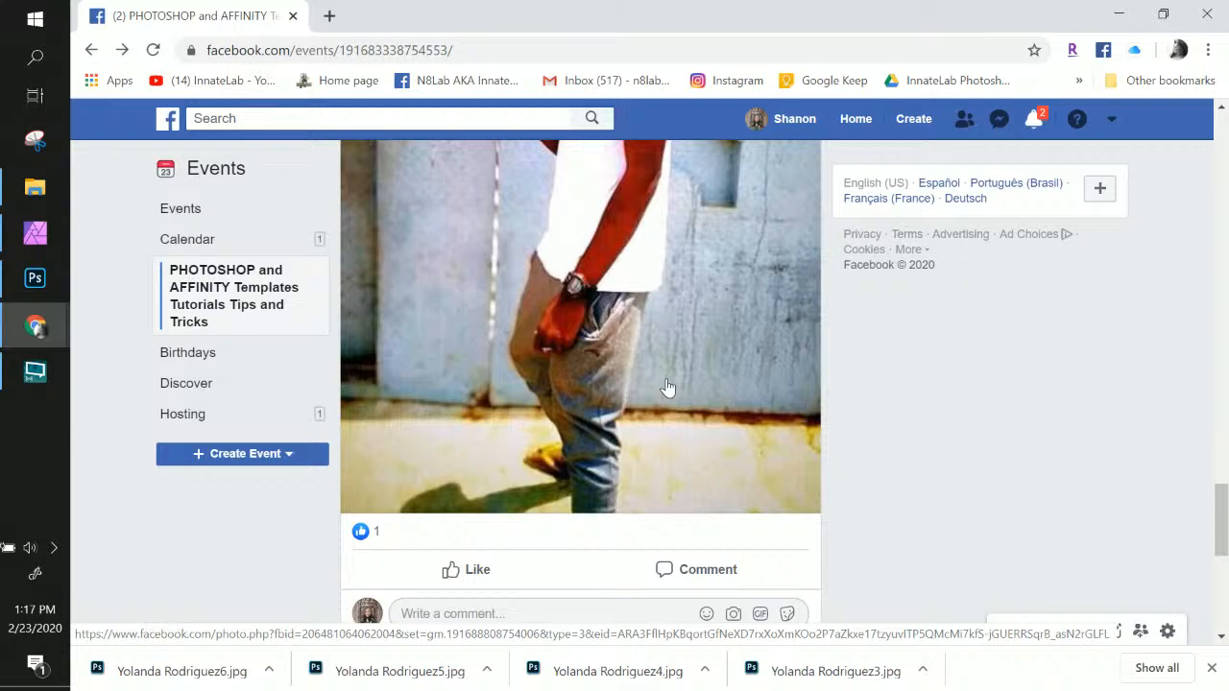
{"action": "scroll", "coordinate": [668, 387], "scroll_direction": "up", "scroll_amount": 2}
{"action": "scroll", "coordinate": [669, 387], "scroll_direction": "down", "scroll_amount": 2}
{"action": "scroll", "coordinate": [667, 387], "scroll_direction": "up", "scroll_amount": 3}
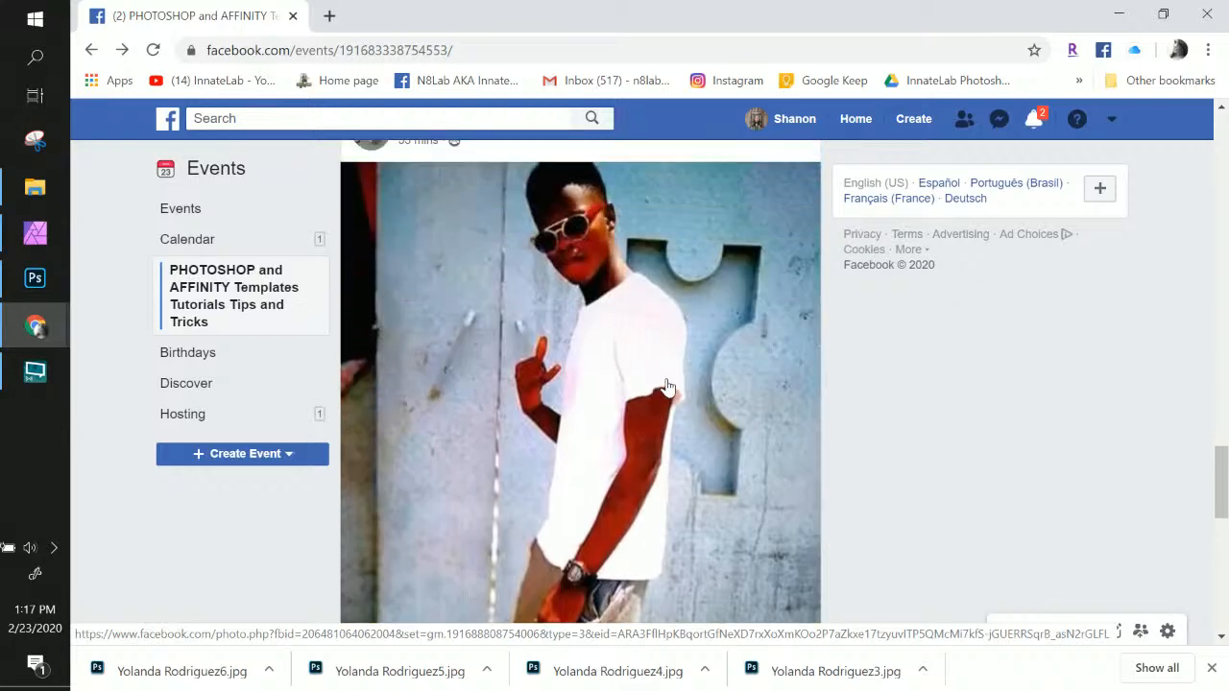
{"action": "scroll", "coordinate": [667, 387], "scroll_direction": "up", "scroll_amount": 1}
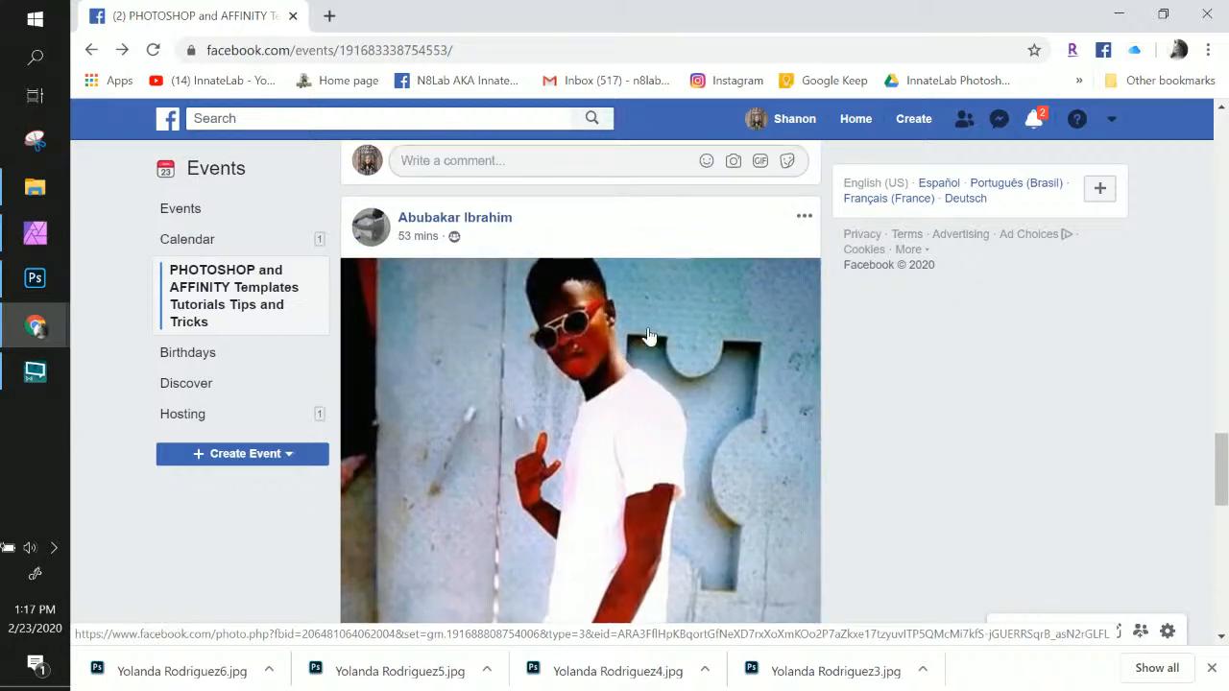
Copy the post author's name from the next member's post
{"action": "left_click_drag", "start_coordinate": [565, 230], "coordinate": [398, 220]}
{"action": "right_click", "coordinate": [464, 219]}
{"action": "left_click", "coordinate": [518, 391]}
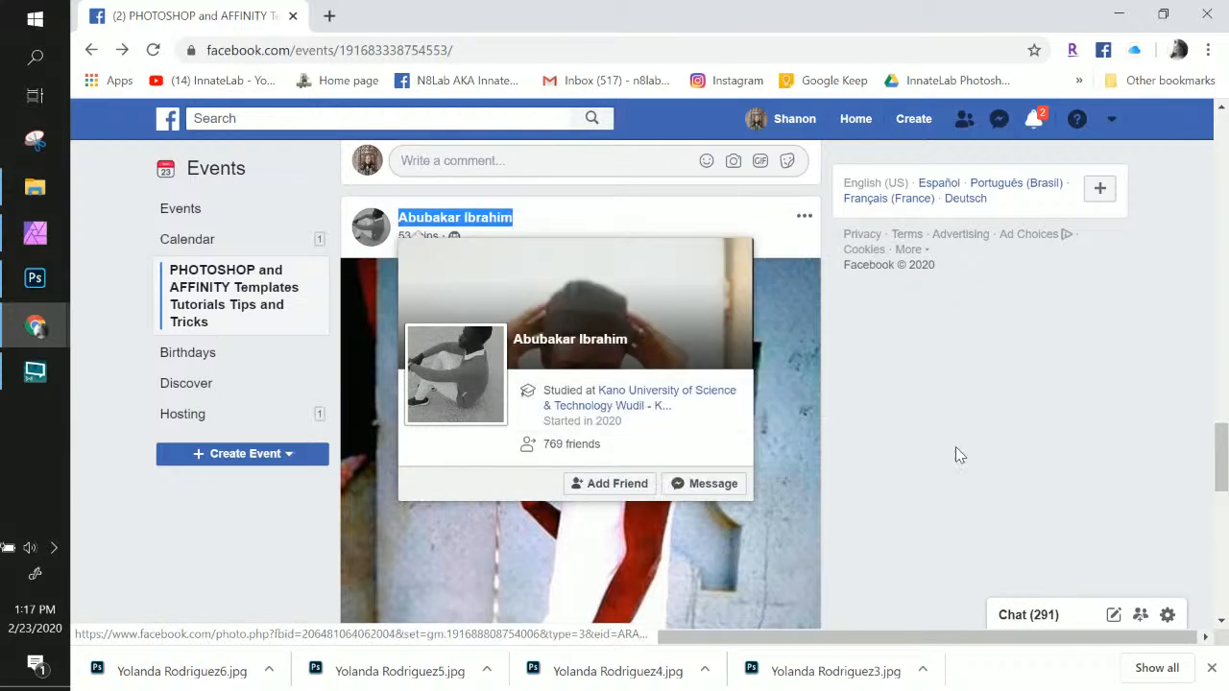
{"action": "scroll", "coordinate": [816, 471], "scroll_direction": "down", "scroll_amount": 2}
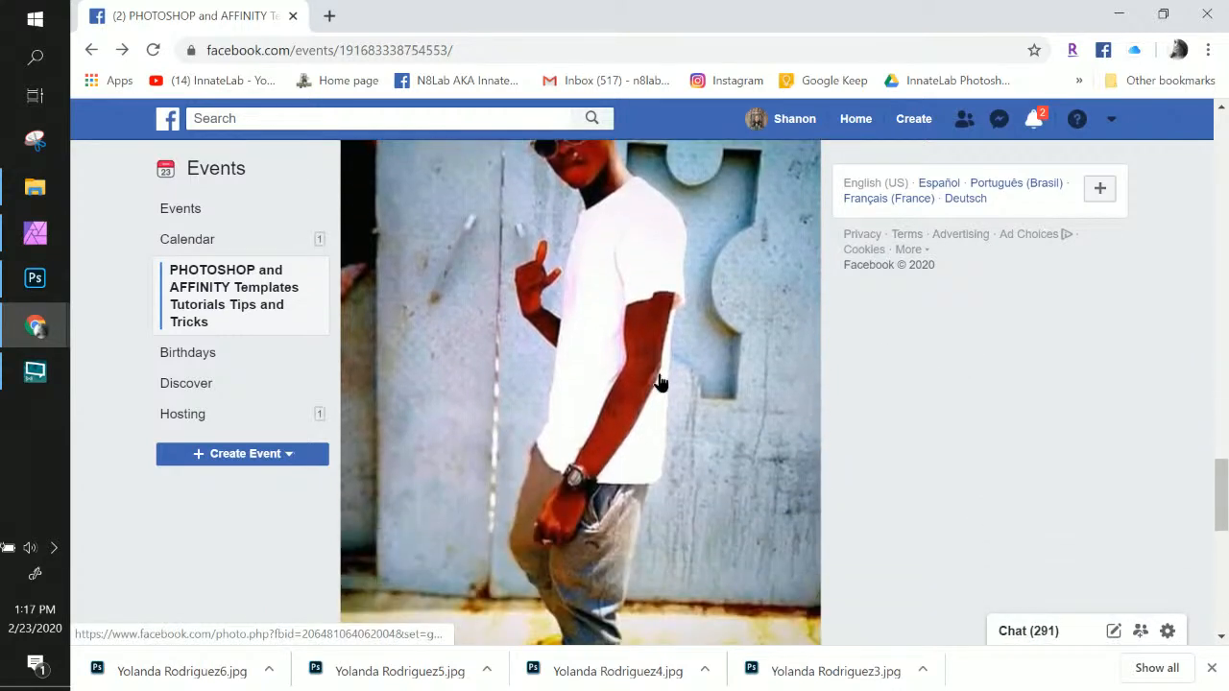
Save the man's enlarged photo as a JPEG named after the author, then close the viewer
{"action": "right_click", "coordinate": [662, 376]}
{"action": "left_click", "coordinate": [524, 365]}
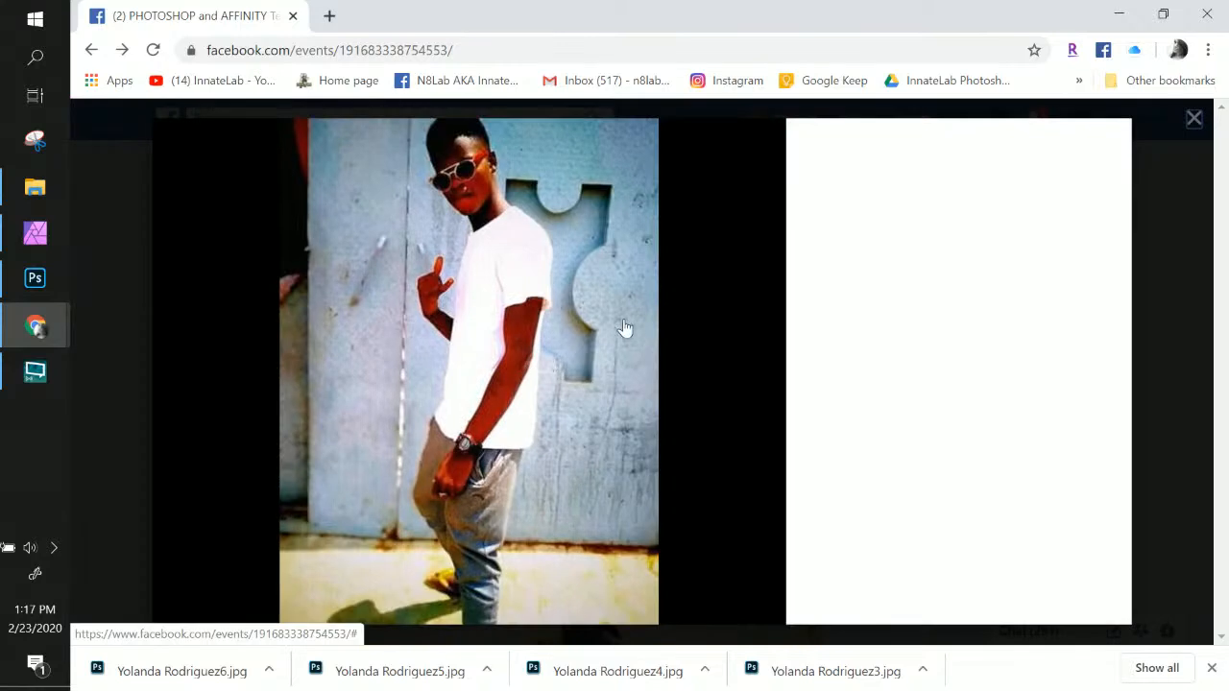
{"action": "right_click", "coordinate": [603, 293]}
{"action": "left_click", "coordinate": [673, 328]}
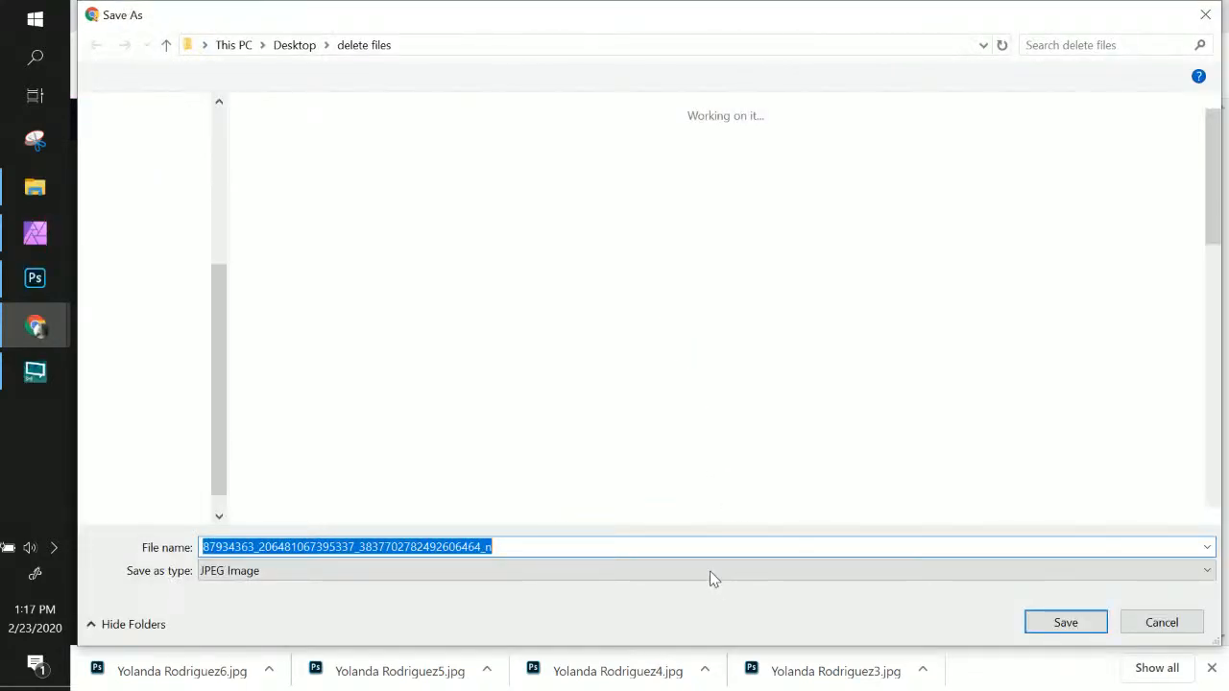
{"action": "key", "text": "ctrl+v"}
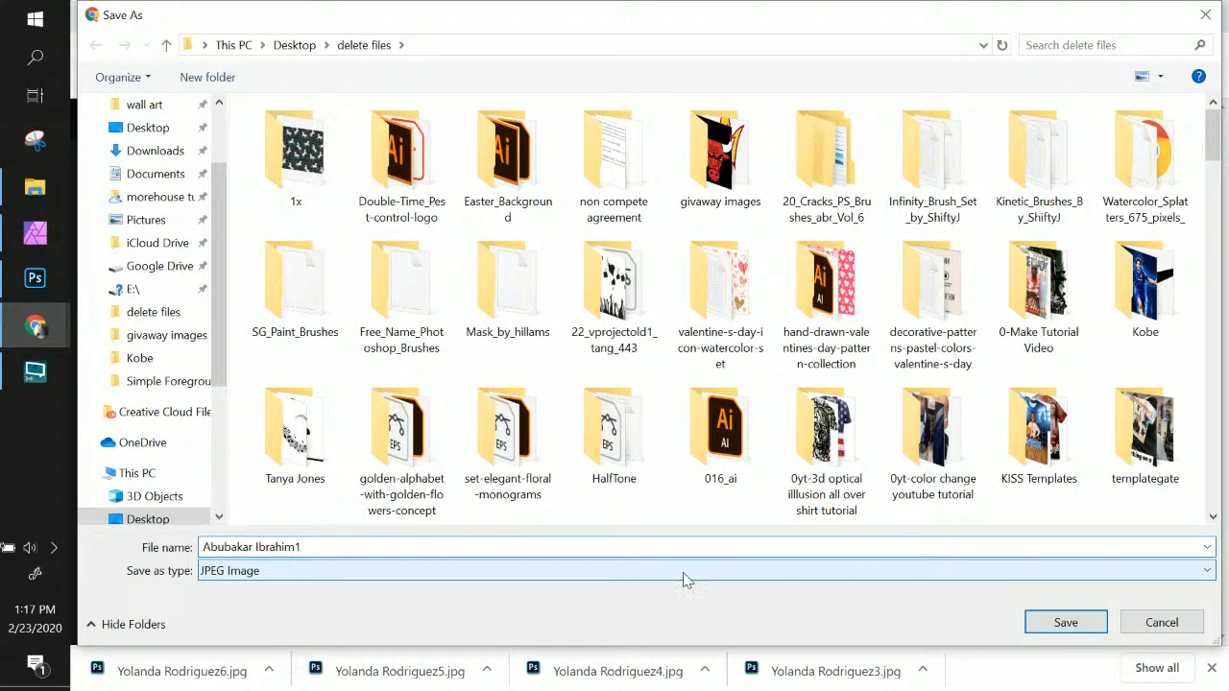
{"action": "key", "text": "Return"}
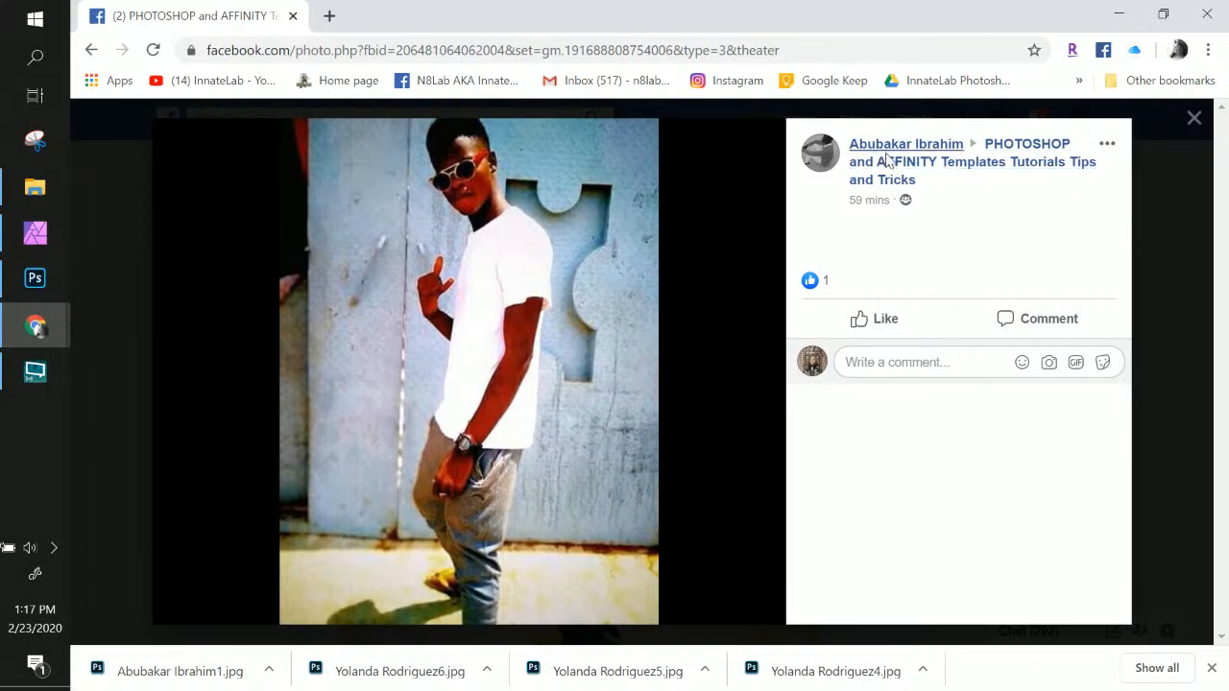
{"action": "left_click", "coordinate": [1194, 117]}
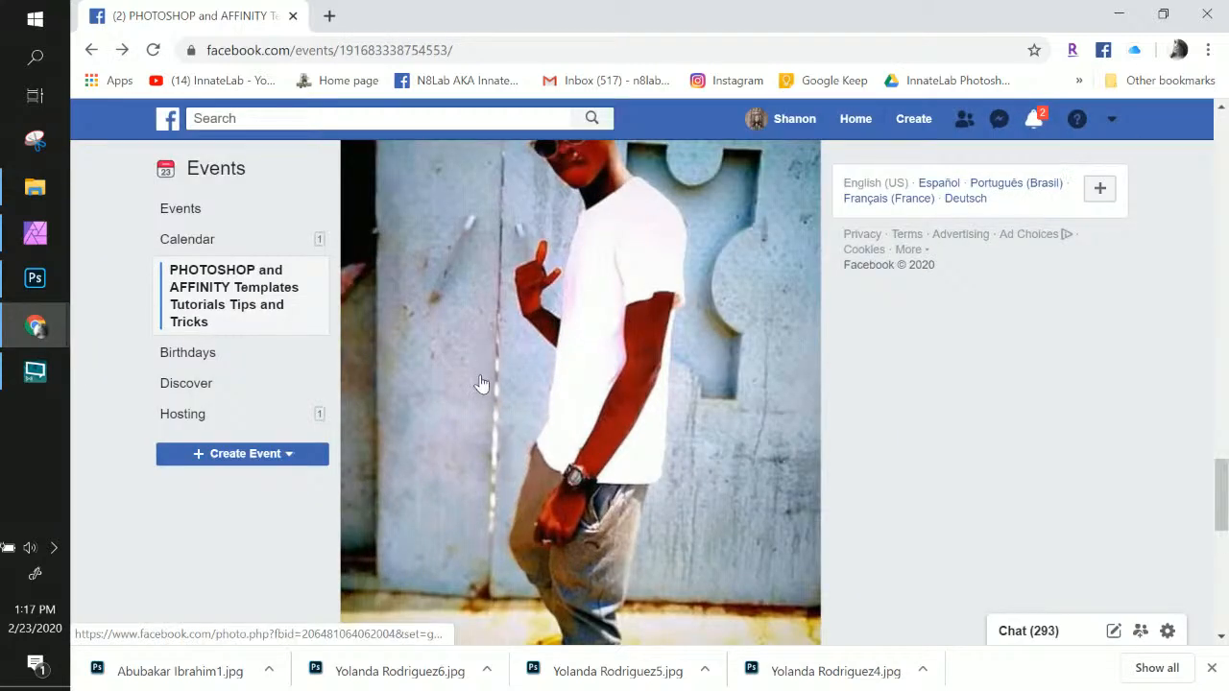
Scroll back to the top of the event page and close the Facebook tab
{"action": "scroll", "coordinate": [485, 379], "scroll_direction": "down", "scroll_amount": 3}
{"action": "scroll", "coordinate": [485, 384], "scroll_direction": "down", "scroll_amount": 4}
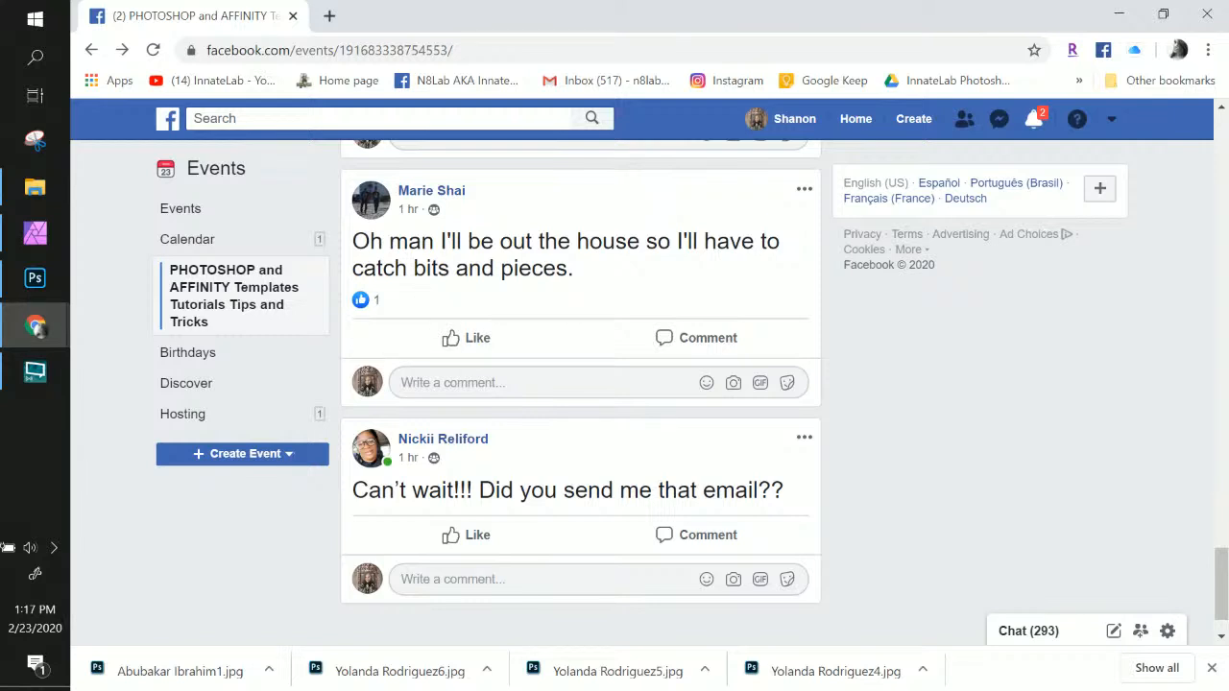
{"action": "scroll", "coordinate": [413, 278], "scroll_direction": "down", "scroll_amount": 1}
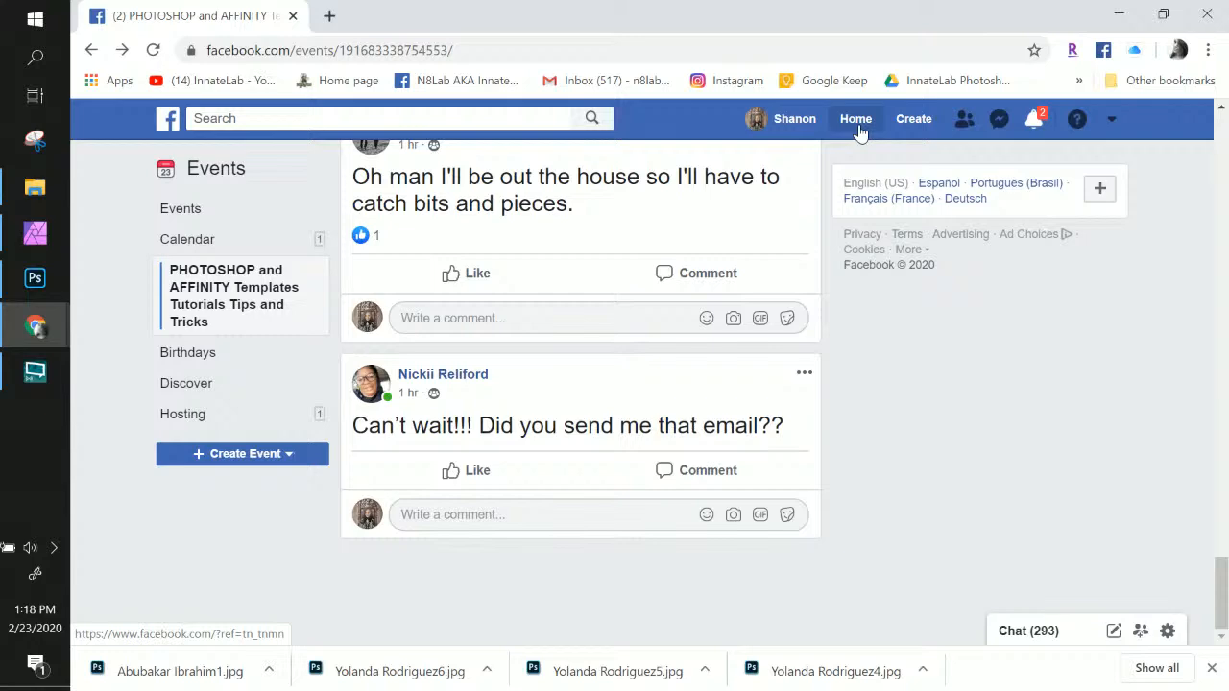
{"action": "scroll", "coordinate": [526, 263], "scroll_direction": "up", "scroll_amount": 5}
{"action": "scroll", "coordinate": [526, 263], "scroll_direction": "up", "scroll_amount": 15}
{"action": "scroll", "coordinate": [526, 263], "scroll_direction": "up", "scroll_amount": 5}
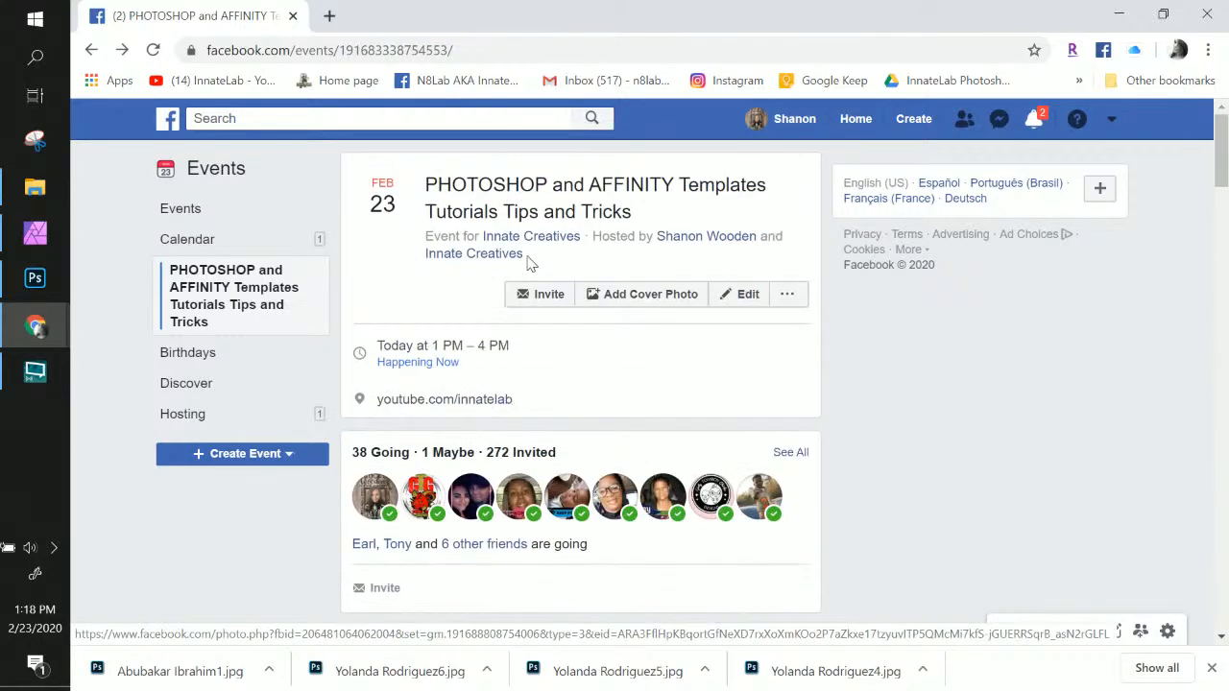
{"action": "left_click", "coordinate": [294, 16]}
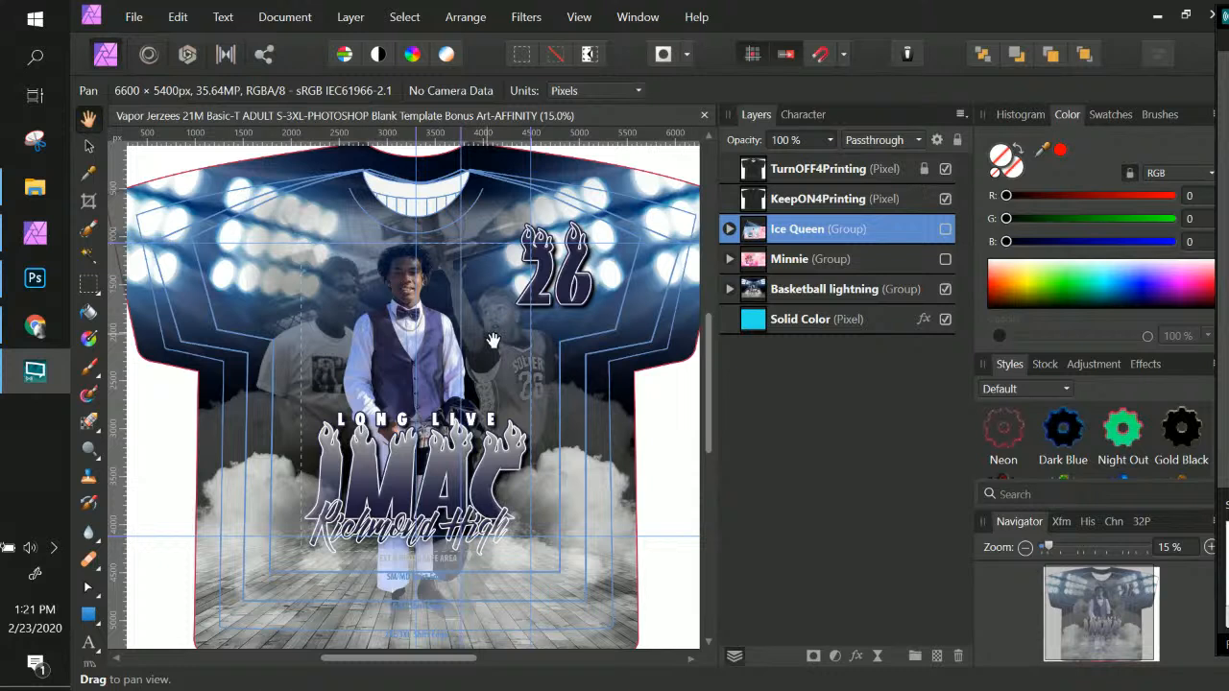
{"action": "left_click", "coordinate": [534, 117]}
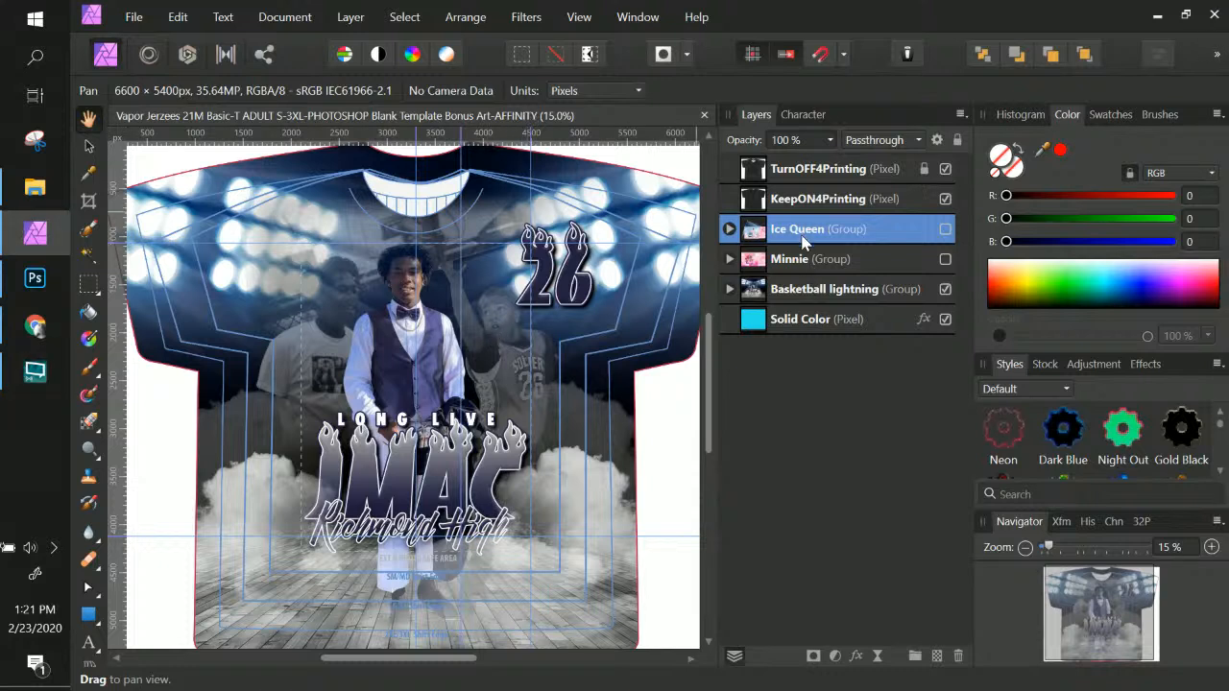
{"action": "left_click", "coordinate": [811, 292]}
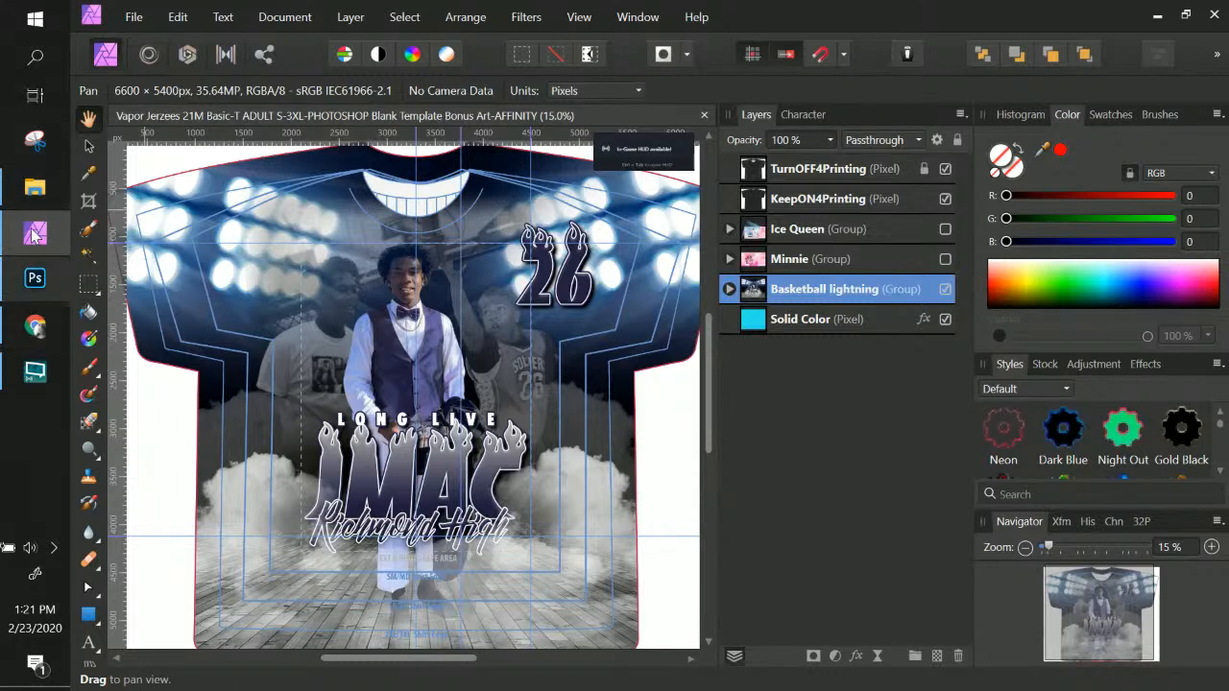
{"action": "left_click", "coordinate": [40, 327]}
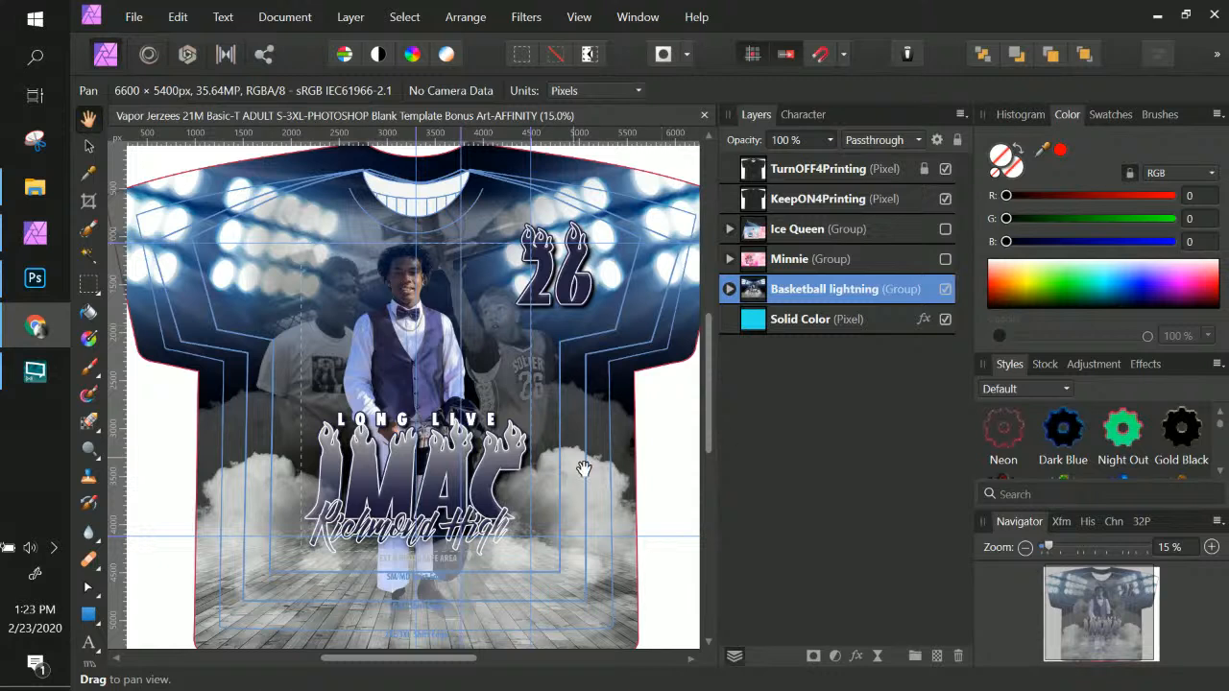
Duplicate the Basketball lightning group from its layer menu and hide the lower original copy
{"action": "double_click", "coordinate": [823, 291]}
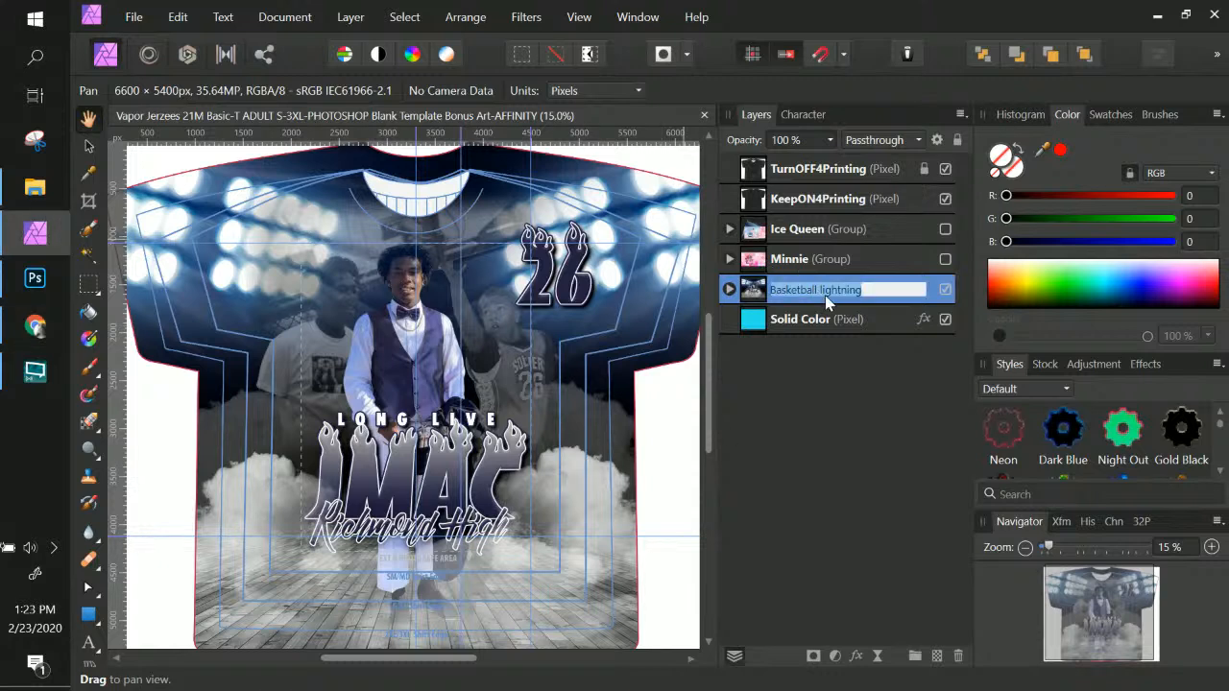
{"action": "left_click", "coordinate": [757, 292]}
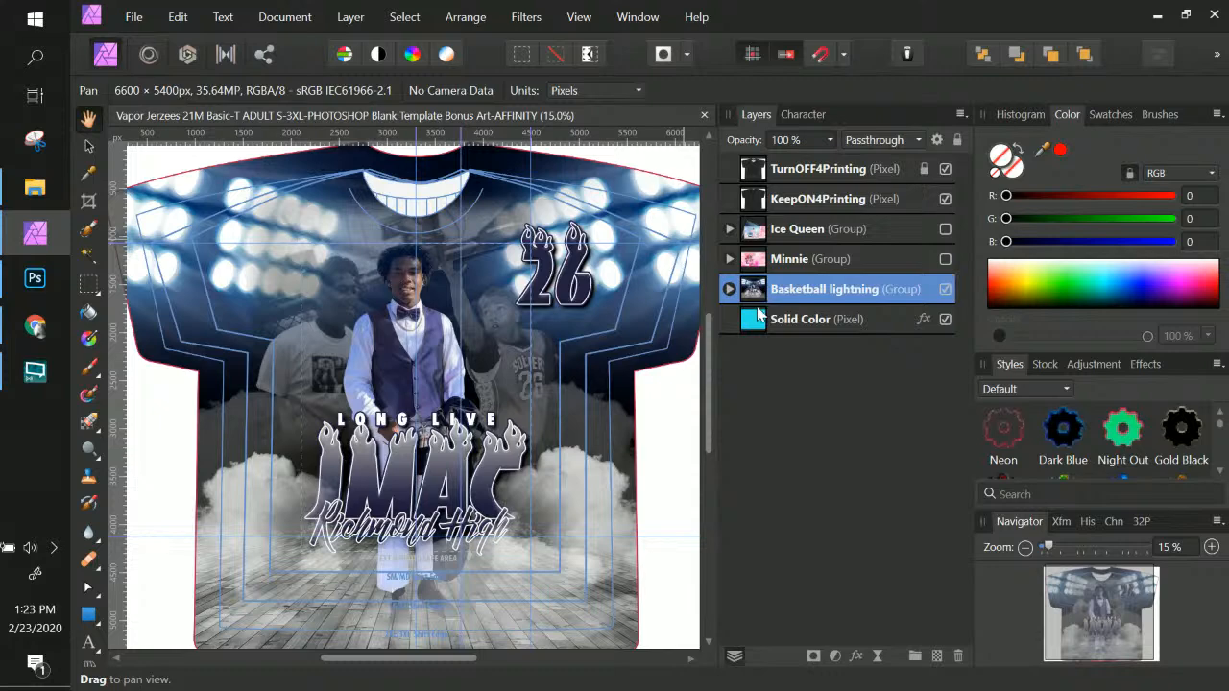
{"action": "right_click", "coordinate": [840, 294]}
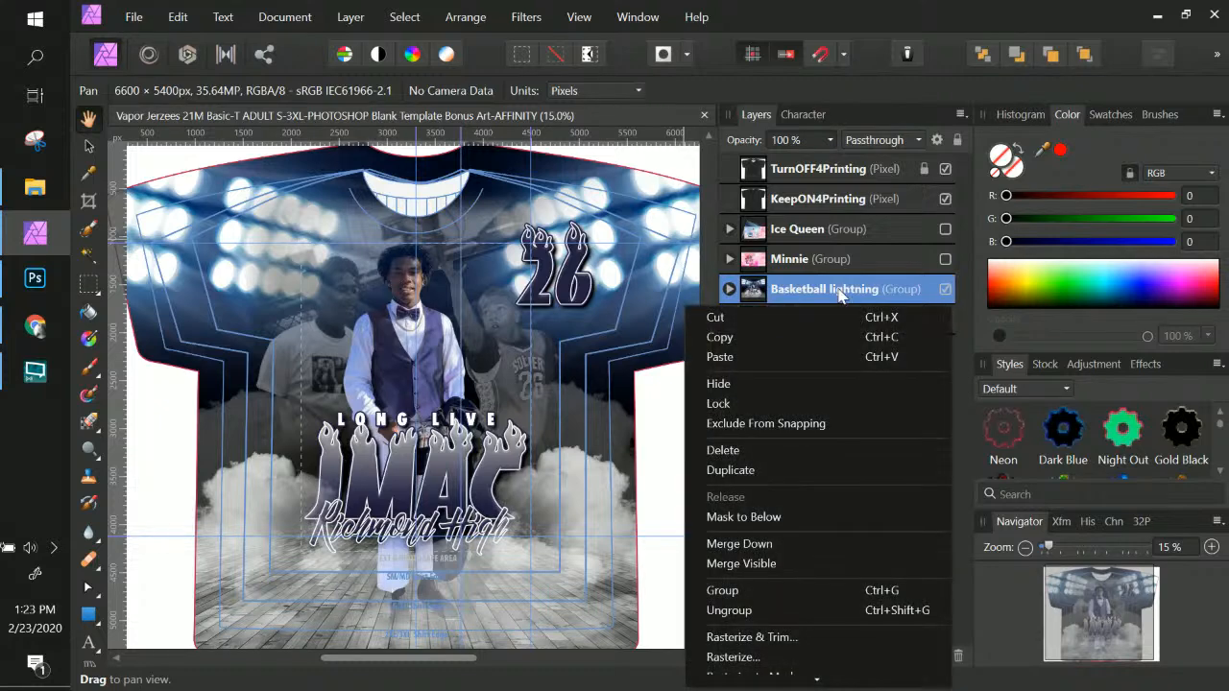
{"action": "left_click", "coordinate": [756, 470]}
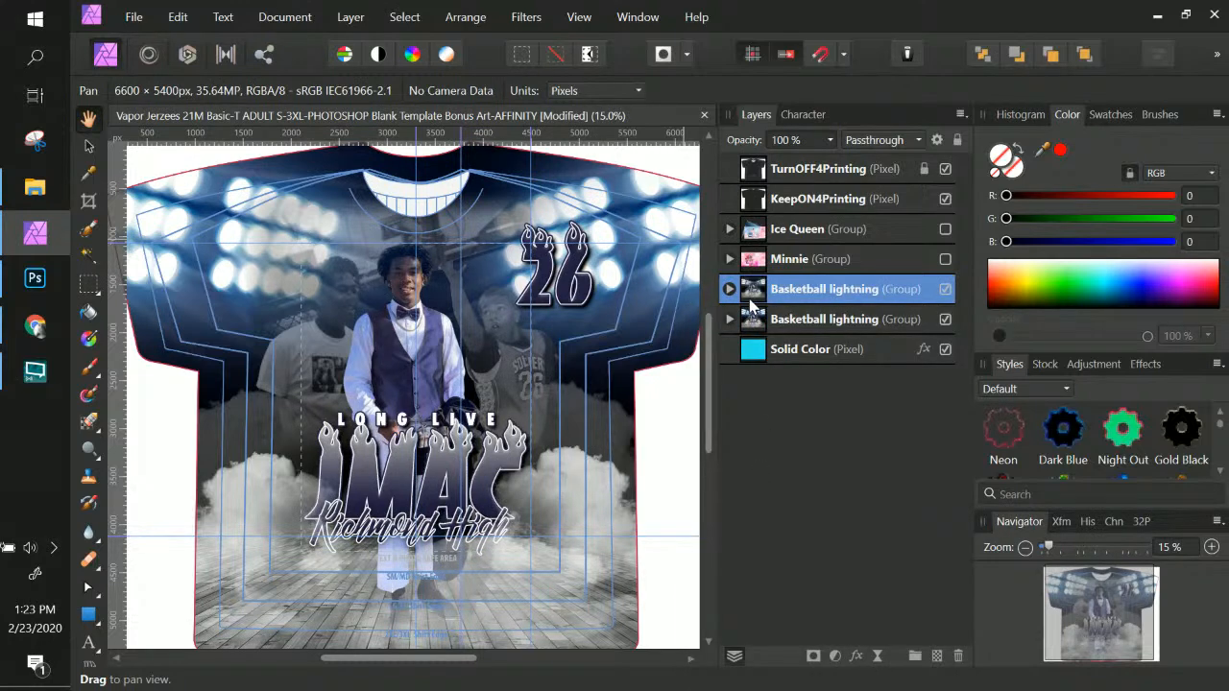
{"action": "left_click", "coordinate": [945, 319]}
Expand the upper Basketball lightning group to show its pixel layers, Text group and jersey layers
{"action": "left_click", "coordinate": [729, 289]}
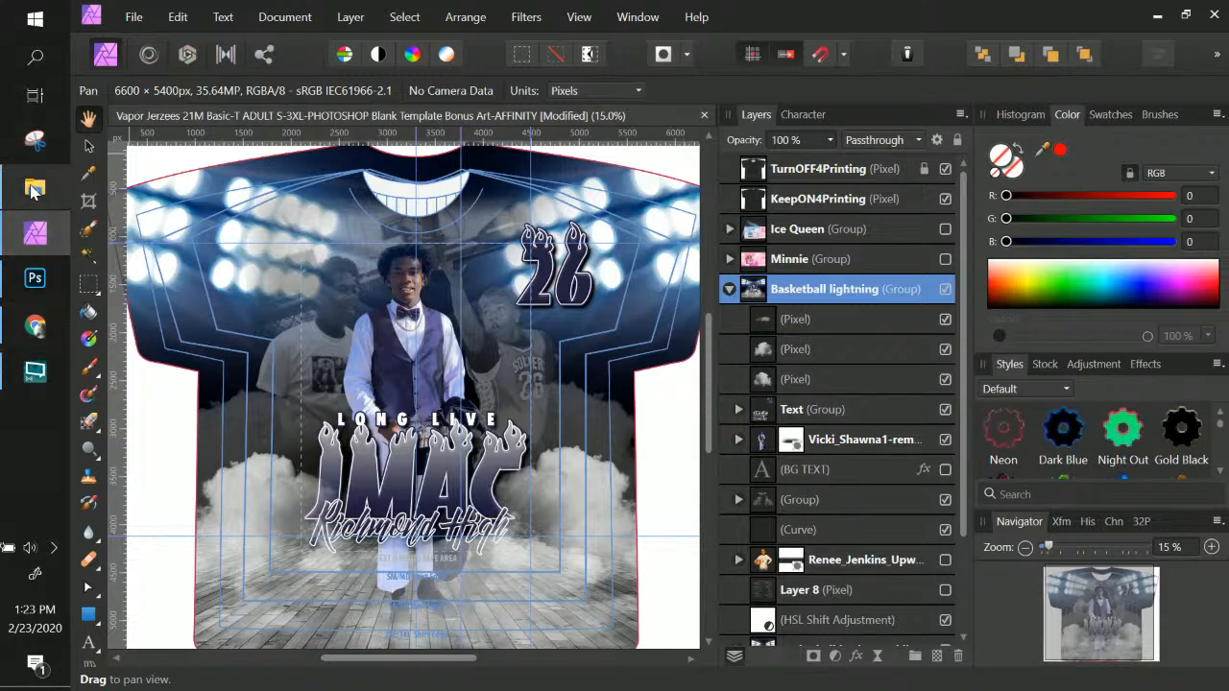
{"action": "left_click", "coordinate": [34, 189]}
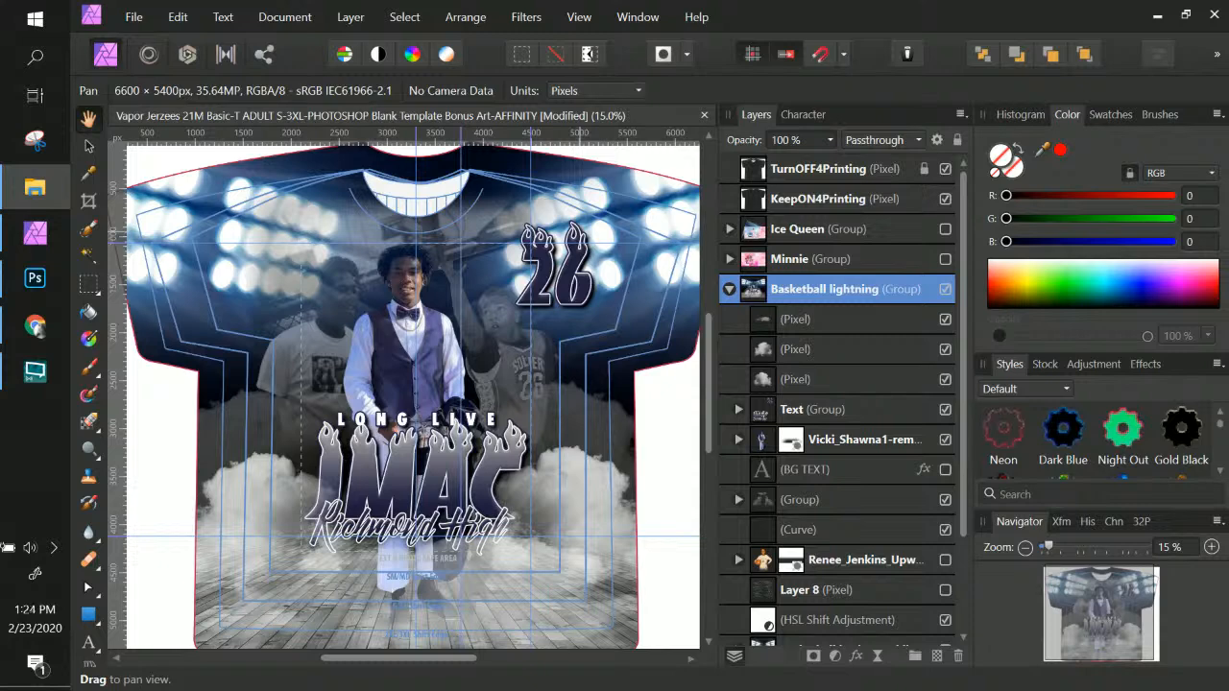
Collapse Basketball lightning and switch on the Minnie group to show the pink Bella design
{"action": "left_click", "coordinate": [730, 289]}
{"action": "left_click", "coordinate": [729, 259]}
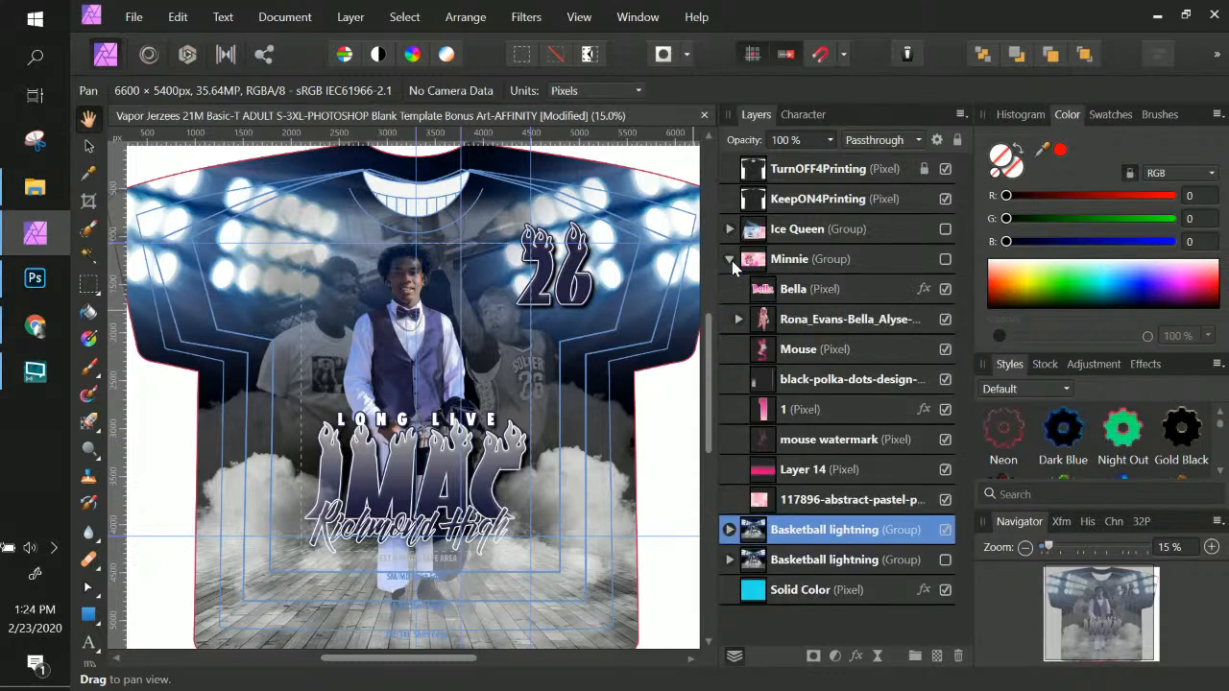
{"action": "left_click", "coordinate": [945, 260]}
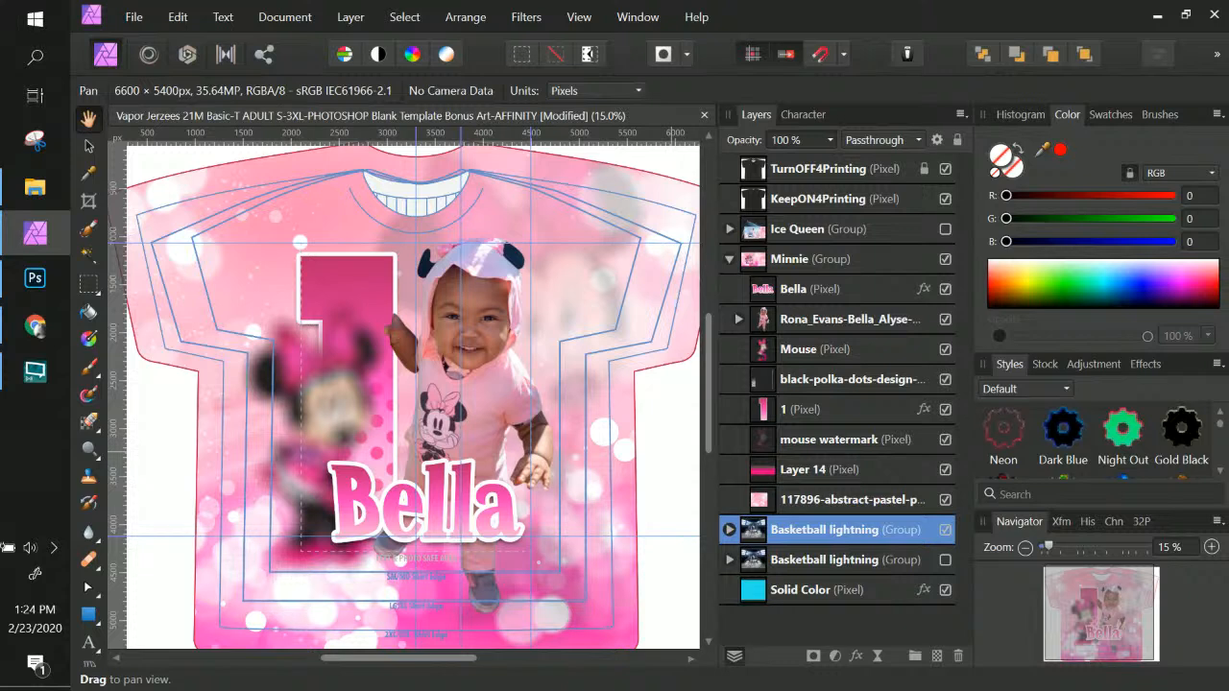
{"action": "left_click", "coordinate": [730, 259]}
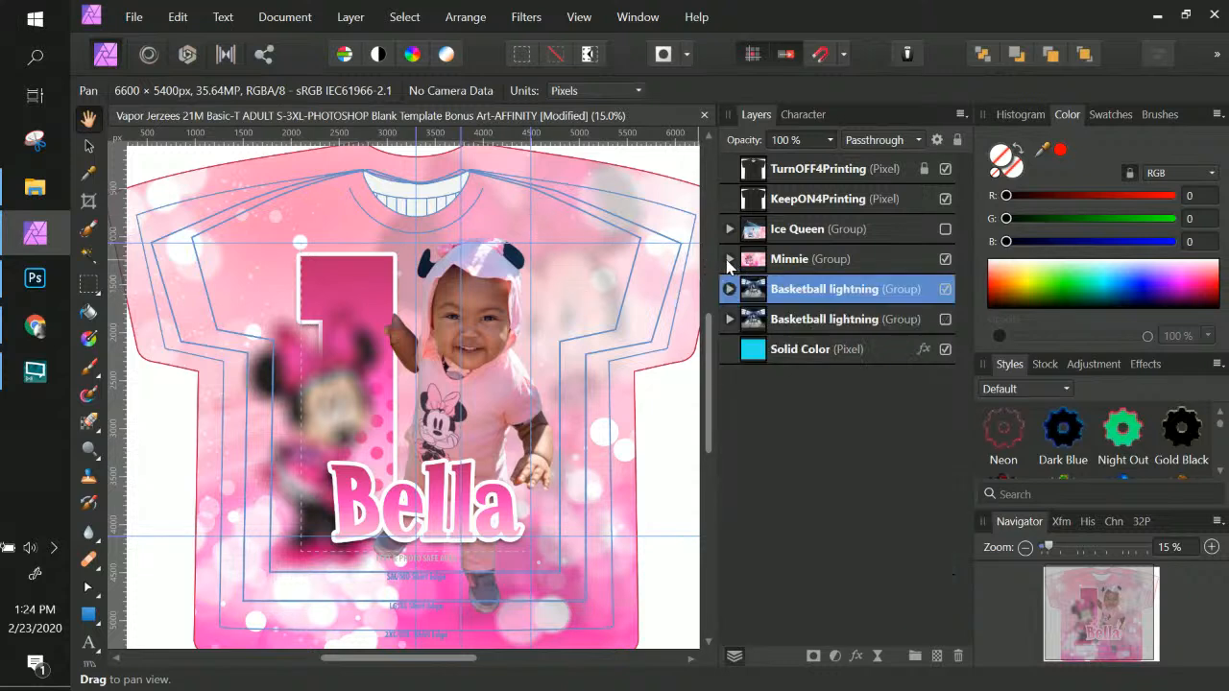
{"action": "left_click", "coordinate": [778, 261]}
{"action": "right_click", "coordinate": [818, 264]}
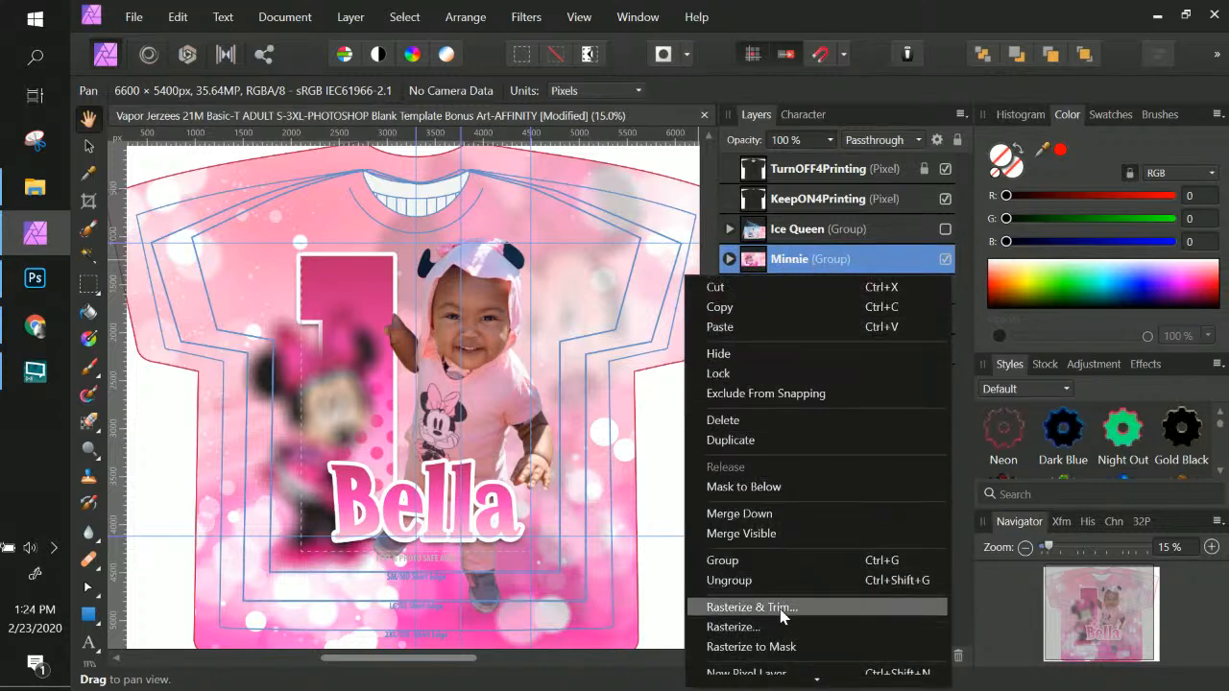
Duplicate the Minnie group, hide the lower copy, and select the number 1 layer in the new copy
{"action": "left_click", "coordinate": [750, 442]}
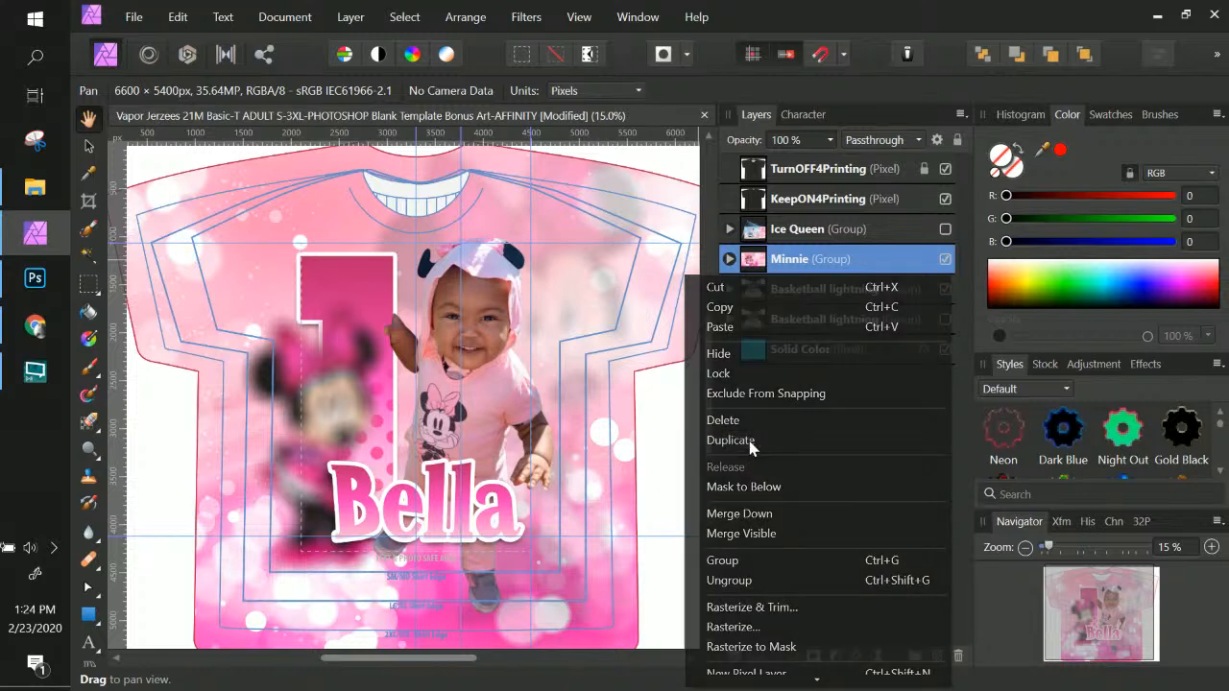
{"action": "left_click", "coordinate": [945, 289]}
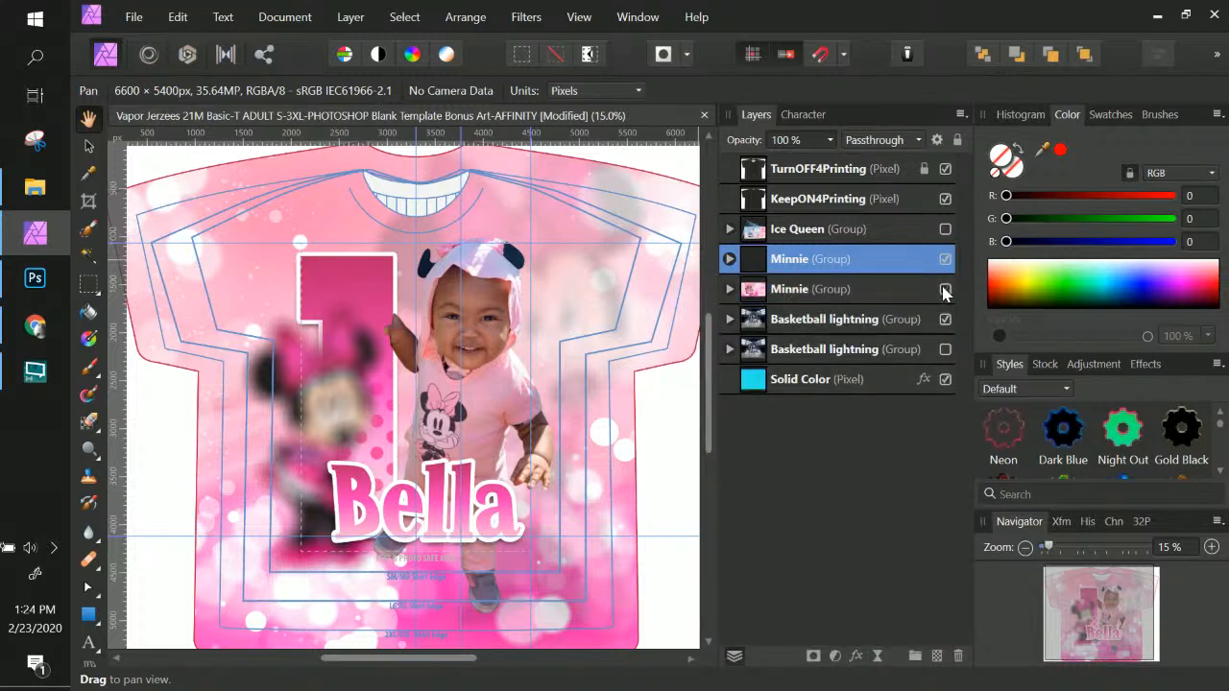
{"action": "double_click", "coordinate": [851, 257]}
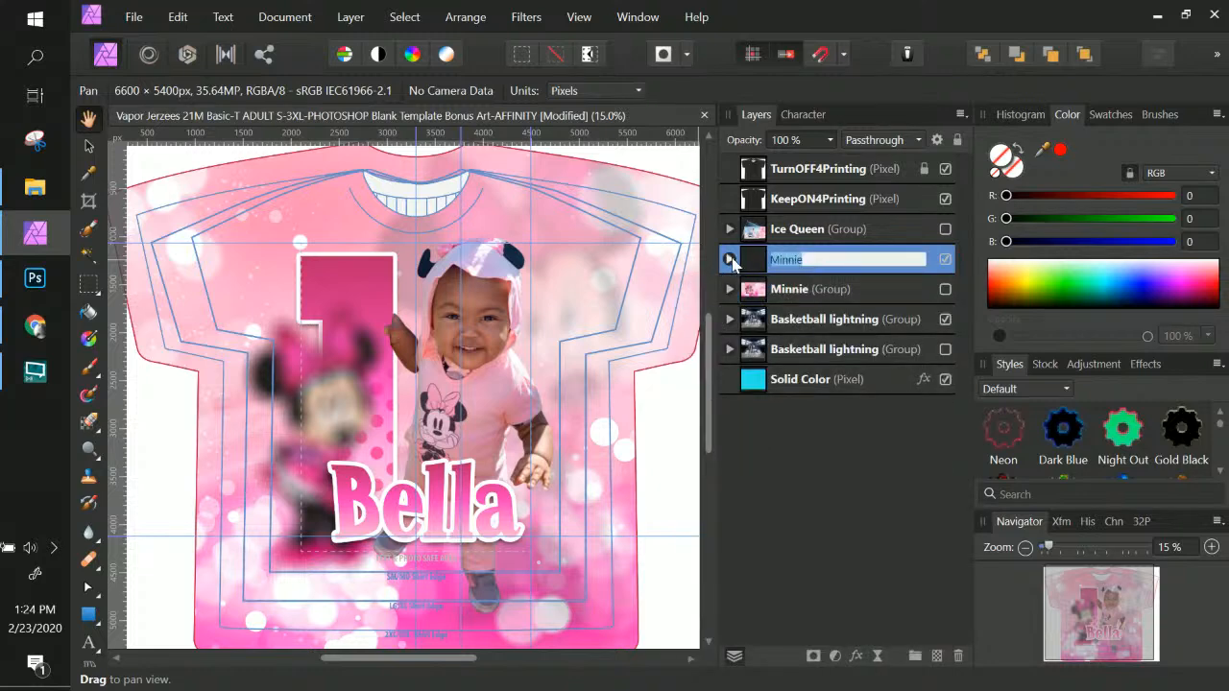
{"action": "left_click", "coordinate": [730, 260]}
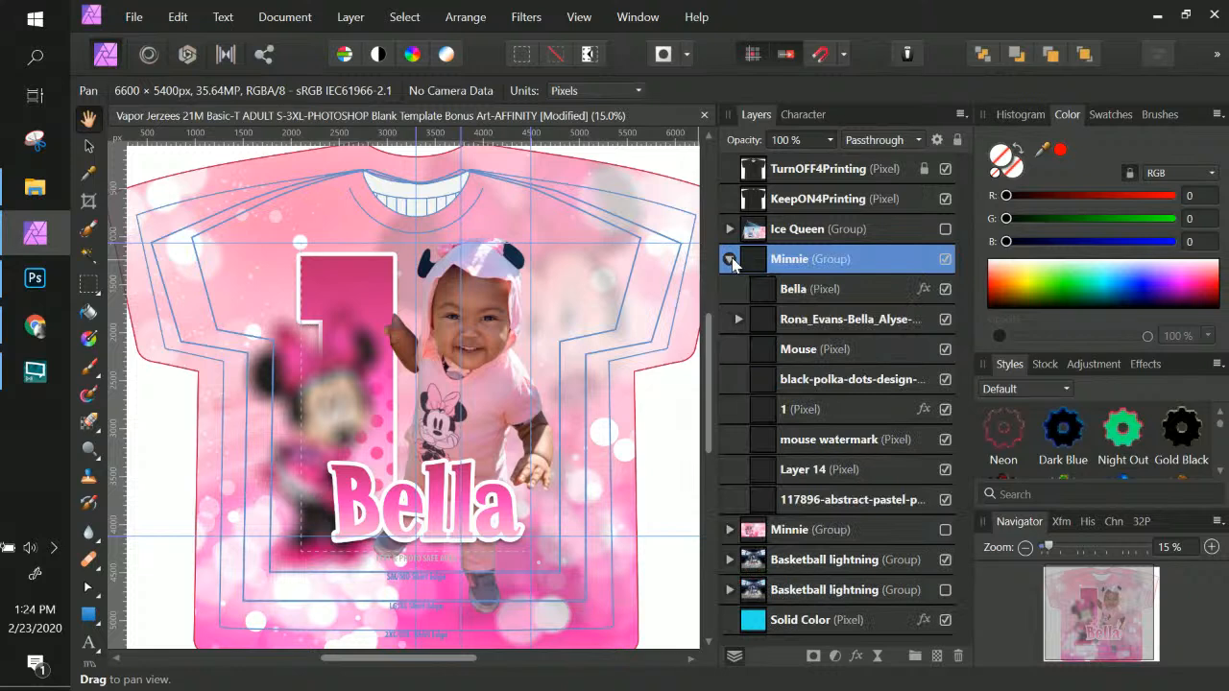
{"action": "left_click", "coordinate": [843, 415]}
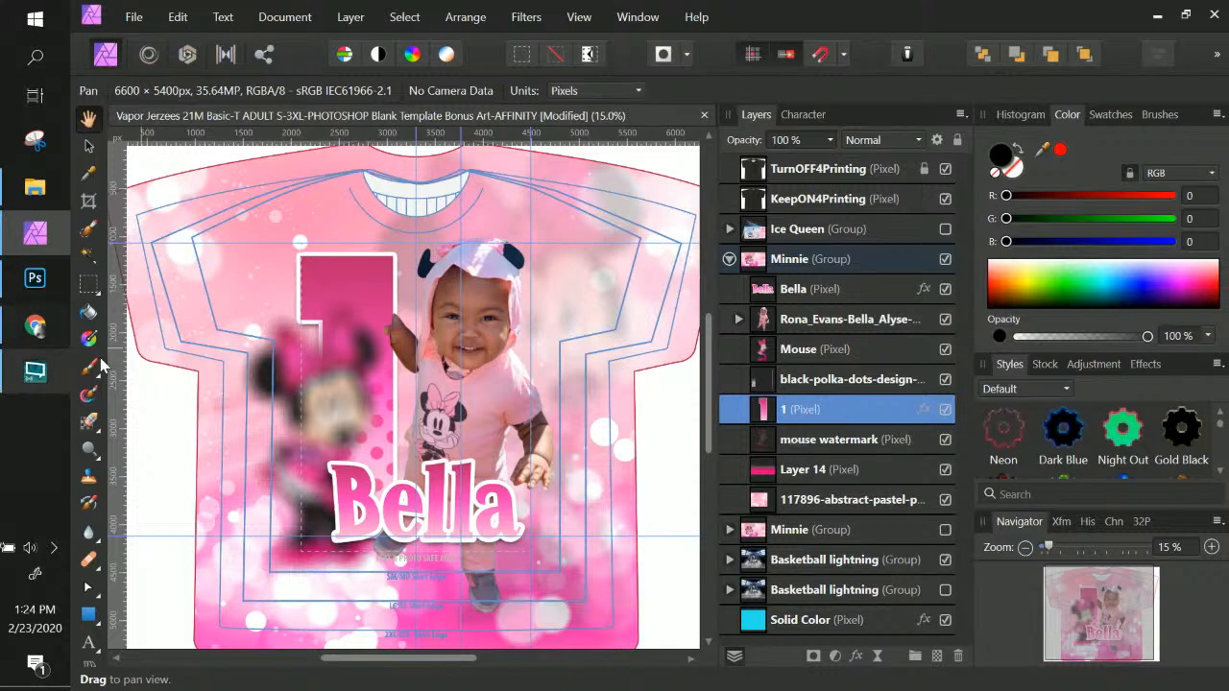
Select the Artistic Text Tool for adding text to the Minnie design
{"action": "left_click", "coordinate": [89, 645]}
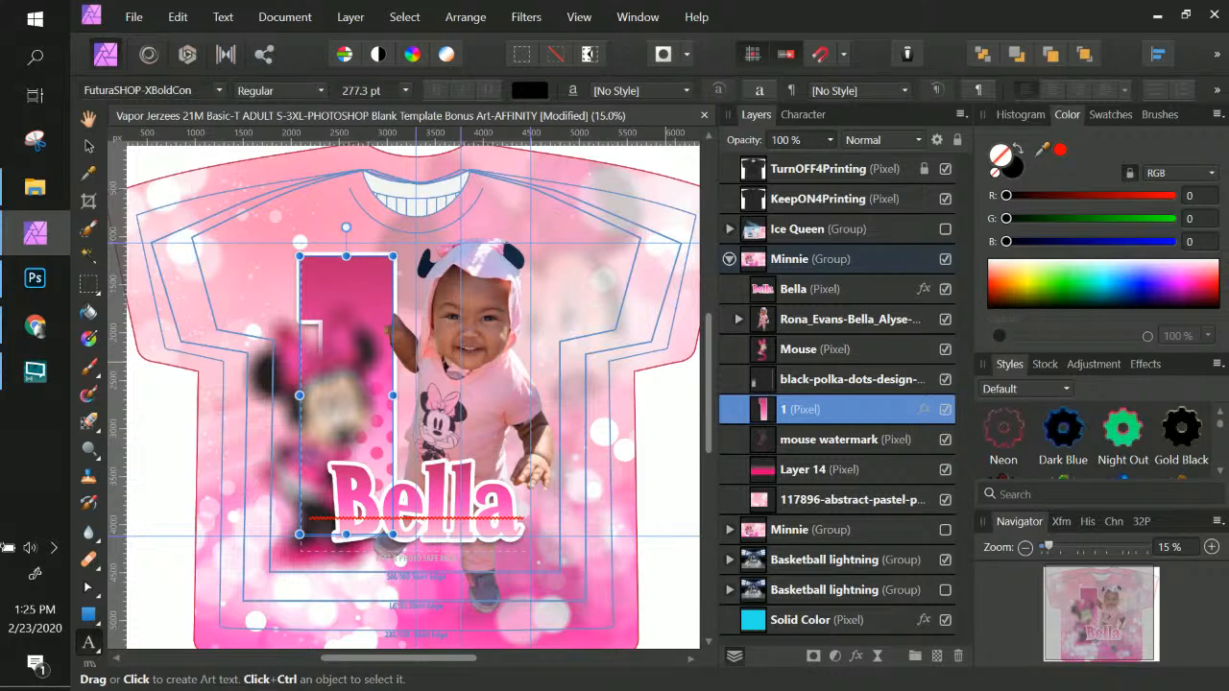
{"action": "left_click", "coordinate": [35, 187]}
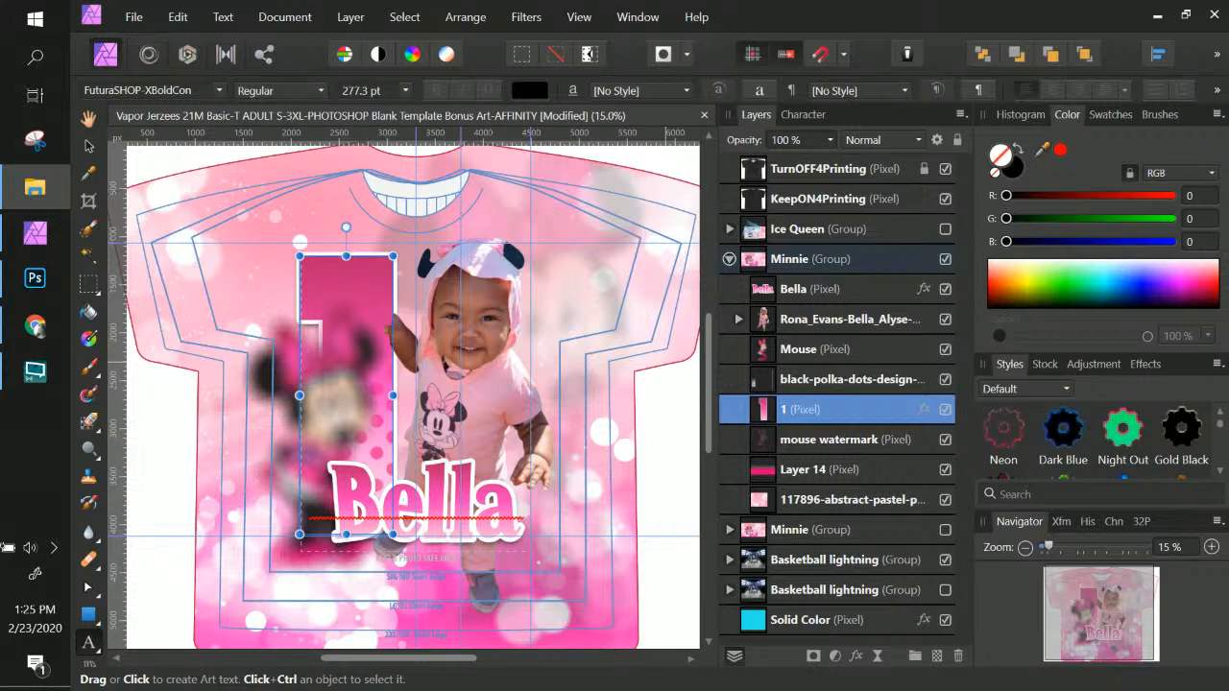
Drop the baby photo into the jersey design and position it over the big 1
{"action": "left_click_drag", "start_coordinate": [648, 435], "coordinate": [472, 335]}
{"action": "left_click", "coordinate": [87, 147]}
{"action": "left_click_drag", "start_coordinate": [495, 396], "coordinate": [384, 290]}
Enlarge the baby photo to cover the shirt centre, then nudge it slightly left and down
{"action": "left_click_drag", "start_coordinate": [446, 342], "coordinate": [648, 550]}
{"action": "left_click_drag", "start_coordinate": [558, 490], "coordinate": [524, 471]}
{"action": "left_click_drag", "start_coordinate": [596, 545], "coordinate": [607, 581]}
{"action": "left_click_drag", "start_coordinate": [530, 477], "coordinate": [507, 477]}
{"action": "left_click_drag", "start_coordinate": [586, 430], "coordinate": [544, 435]}
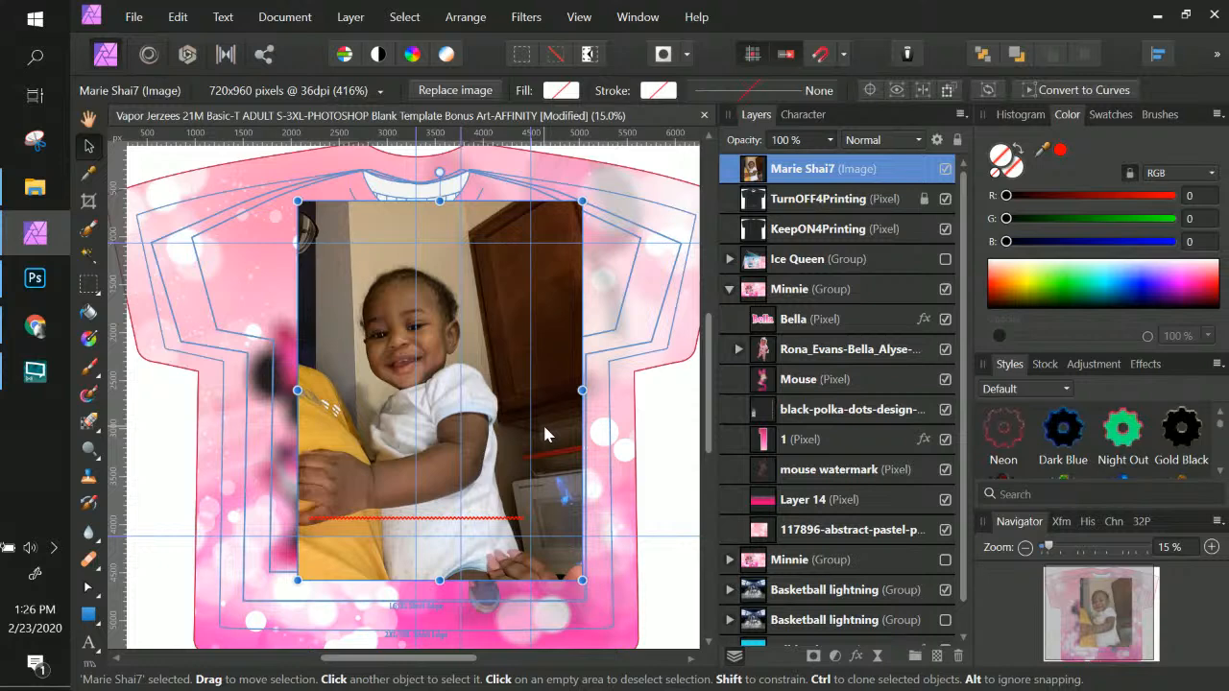
{"action": "left_click_drag", "start_coordinate": [564, 282], "coordinate": [565, 301]}
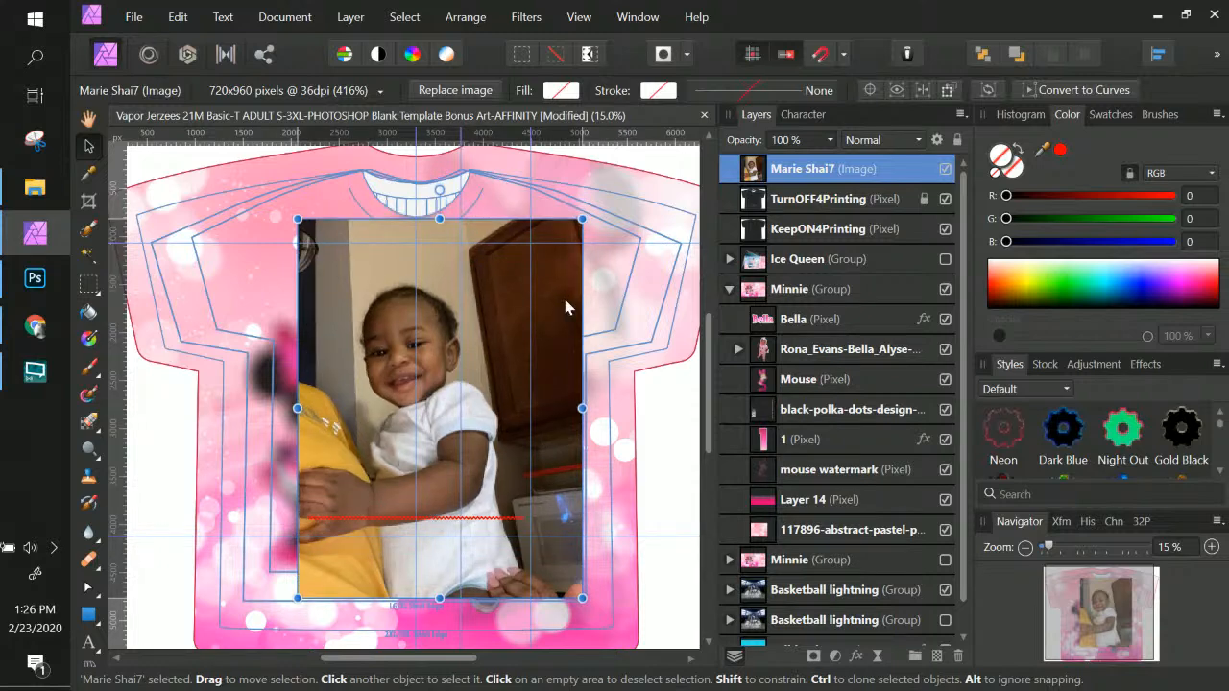
{"action": "scroll", "coordinate": [563, 294], "scroll_direction": "up", "scroll_amount": 1}
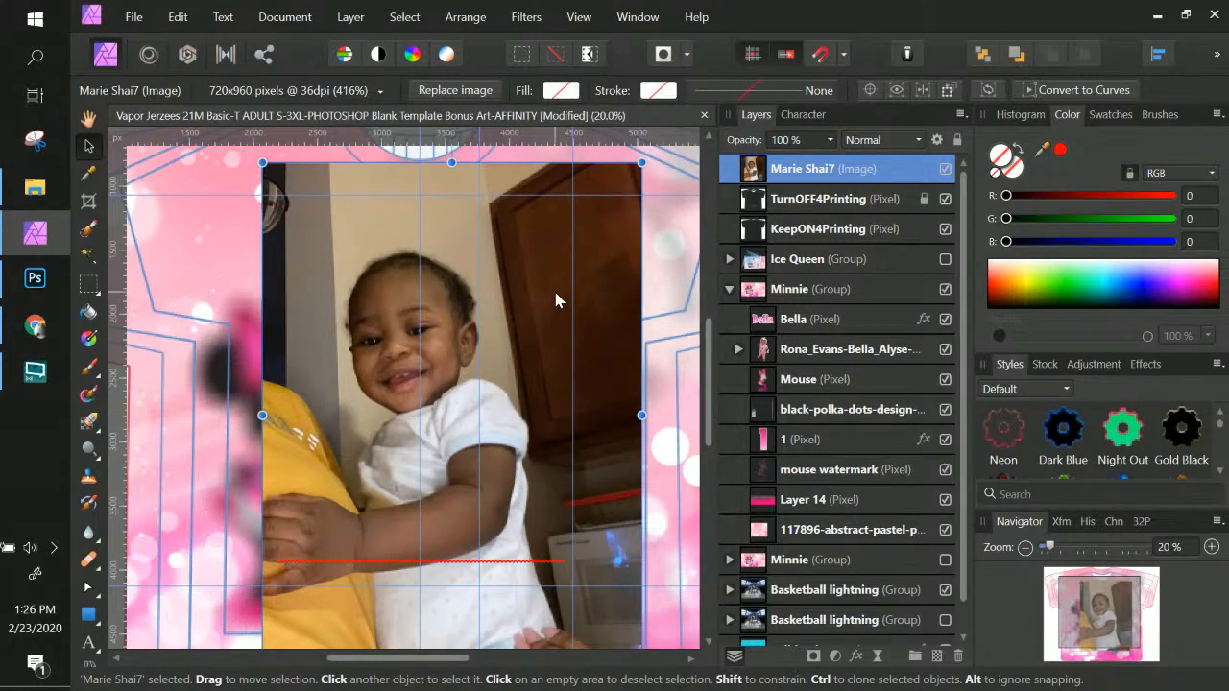
{"action": "scroll", "coordinate": [555, 300], "scroll_direction": "down", "scroll_amount": 2}
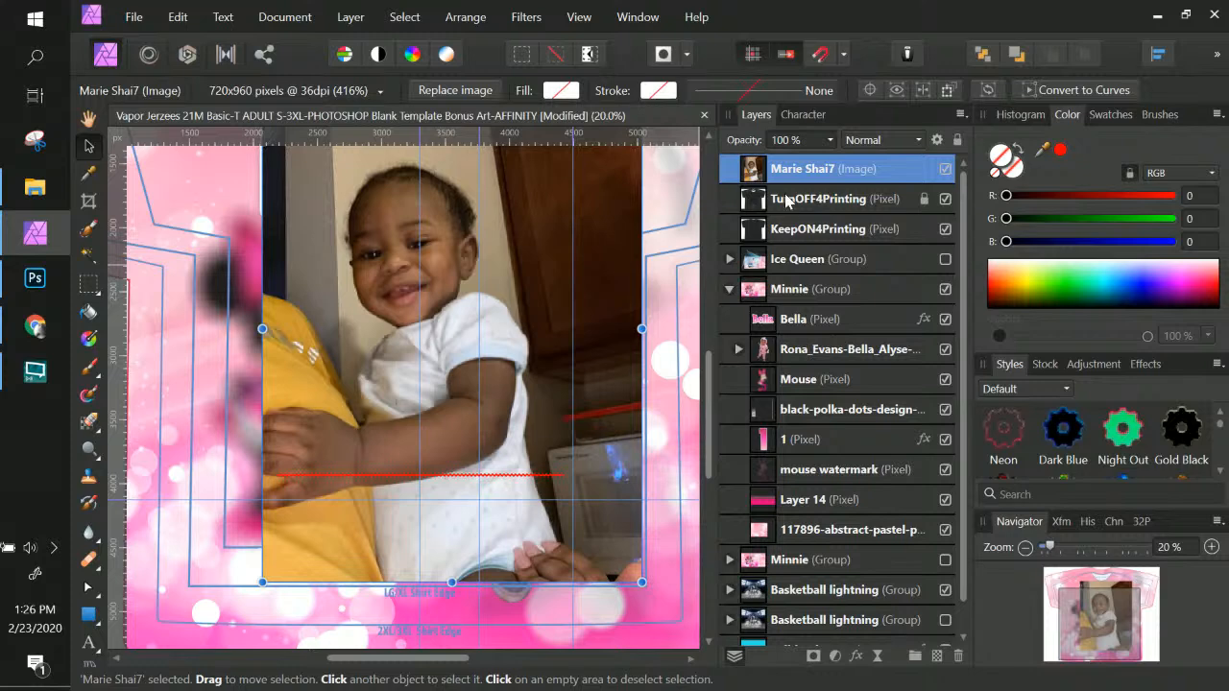
Move the baby photo into the Minnie group, then shrink it and shift it up and right
{"action": "left_click", "coordinate": [814, 293]}
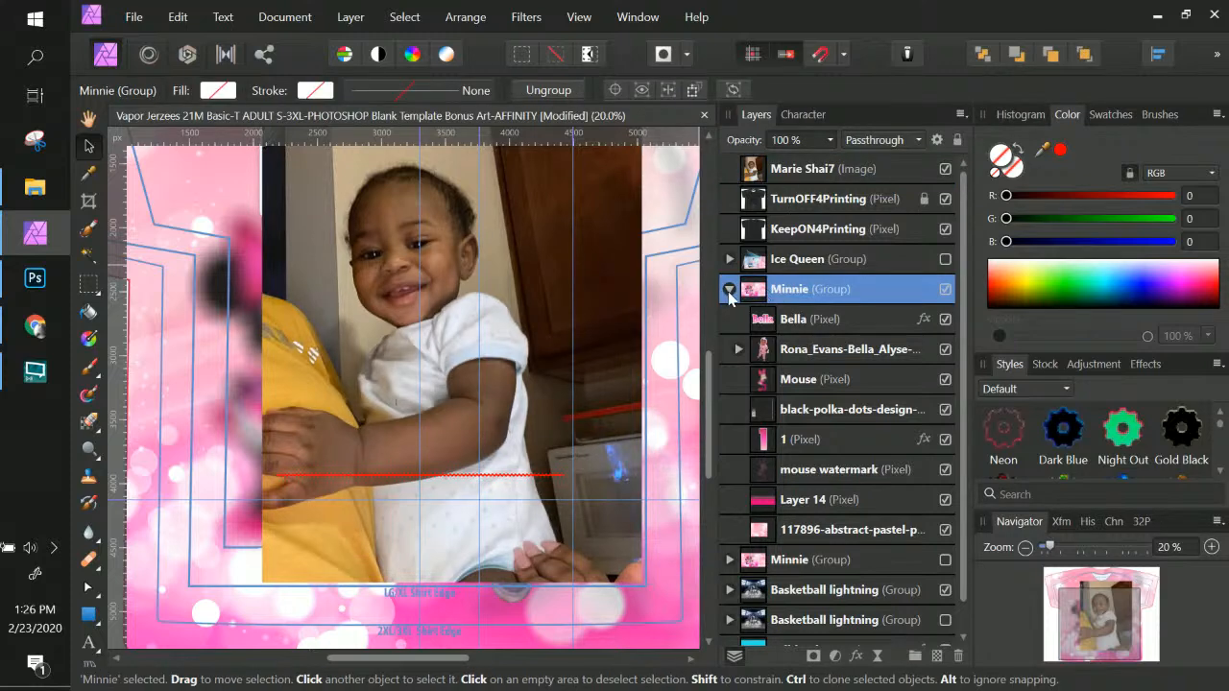
{"action": "left_click_drag", "start_coordinate": [824, 171], "coordinate": [759, 315]}
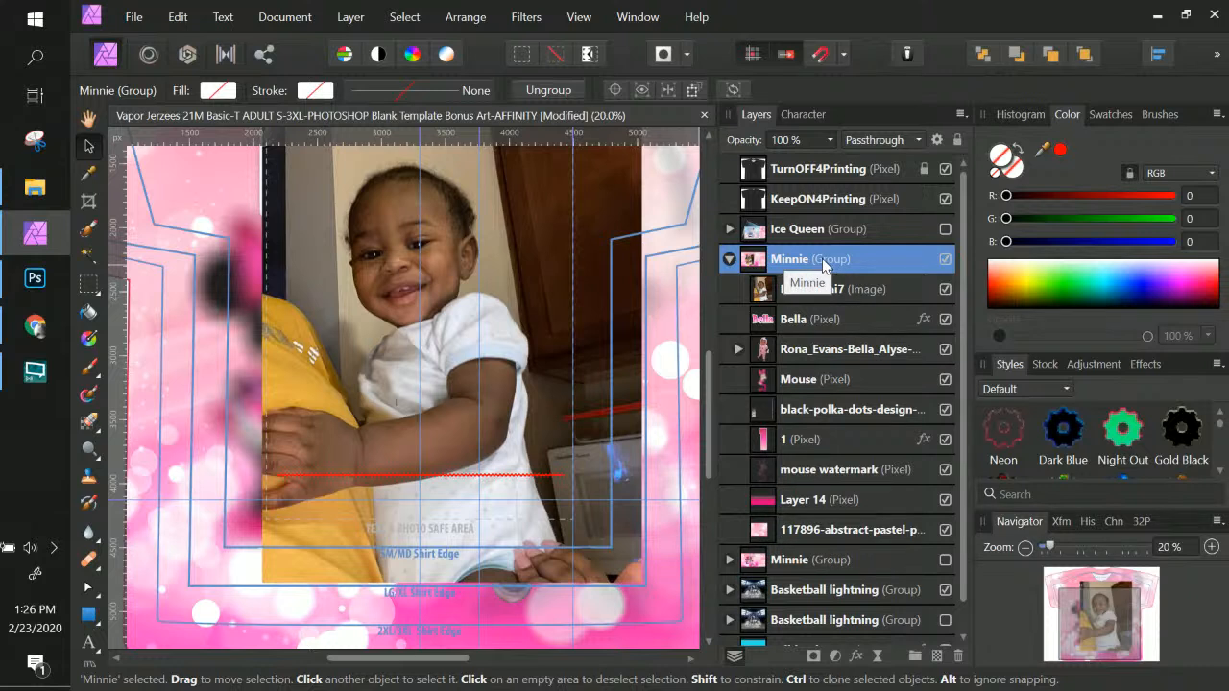
{"action": "left_click", "coordinate": [814, 288]}
{"action": "scroll", "coordinate": [406, 407], "scroll_direction": "up", "scroll_amount": 3}
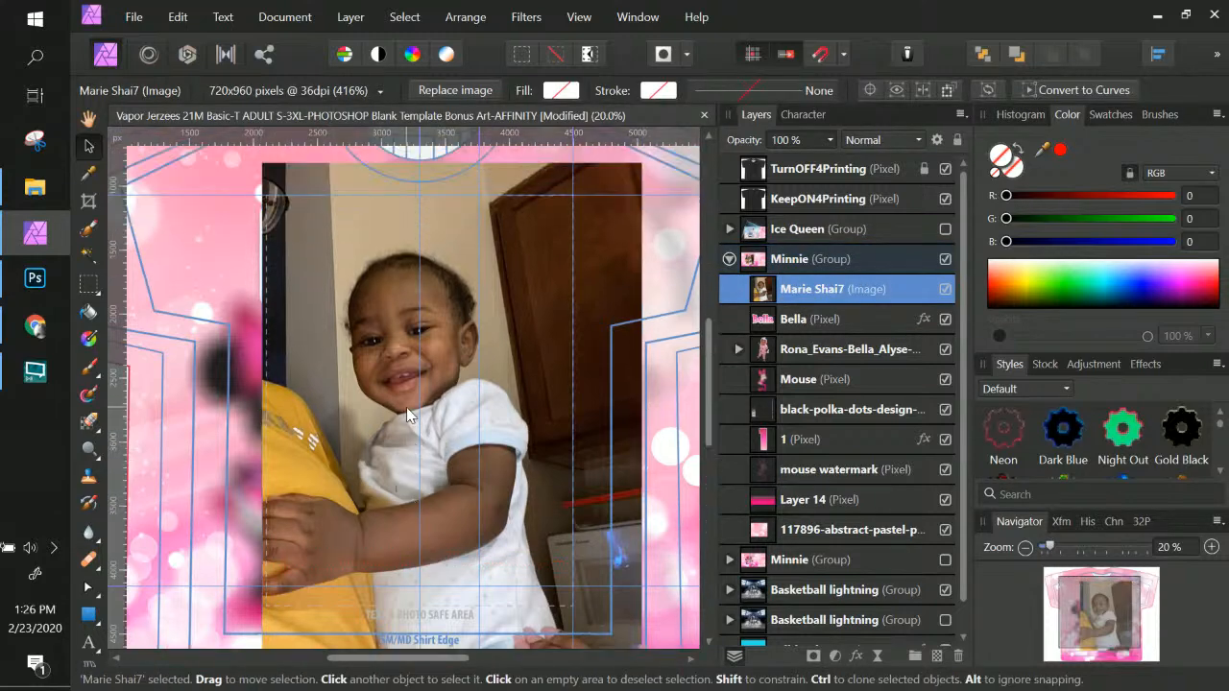
{"action": "left_click_drag", "start_coordinate": [641, 164], "coordinate": [563, 256]}
{"action": "left_click_drag", "start_coordinate": [516, 378], "coordinate": [520, 313]}
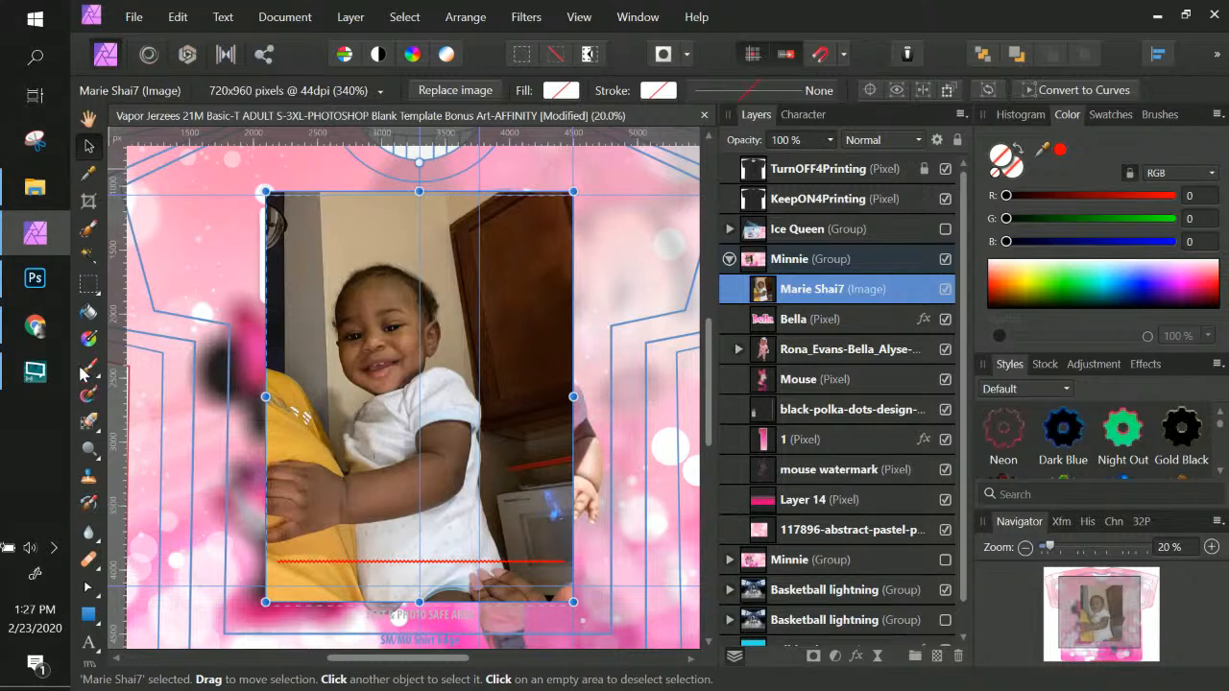
Brush a 14 px Add-mode selection around the baby's head, arm and yellow sleeve
{"action": "left_click", "coordinate": [88, 230]}
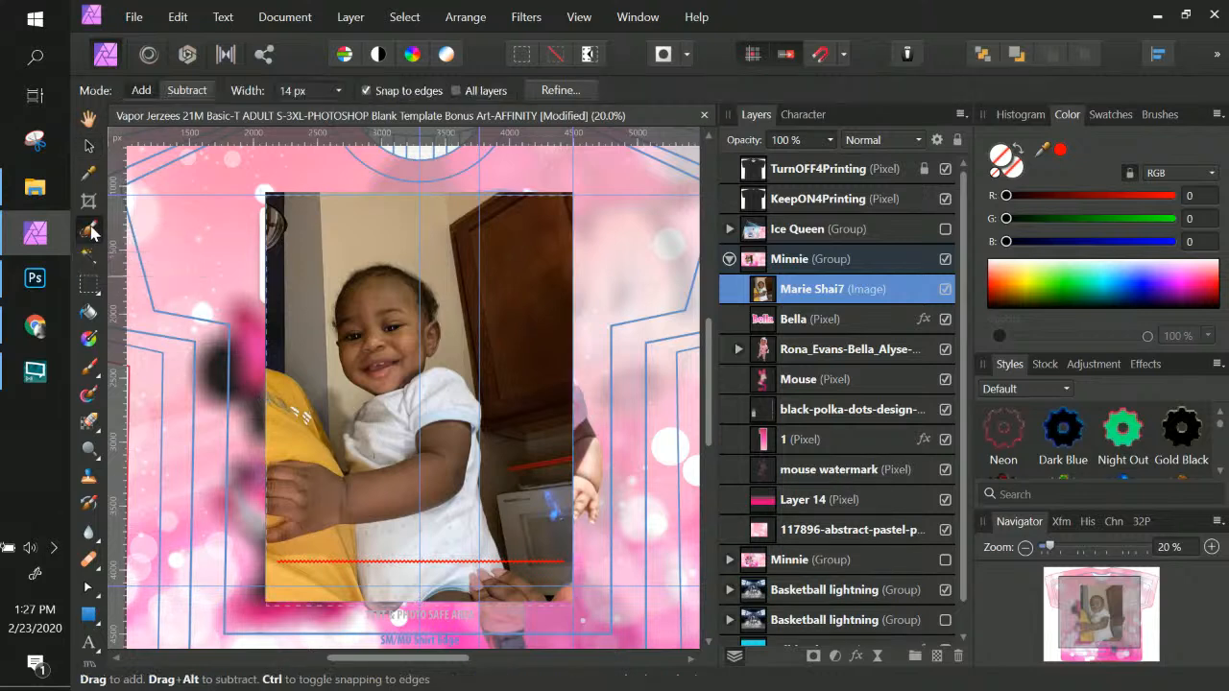
{"action": "mouse_move", "coordinate": [318, 256]}
{"action": "left_mouse_down"}
{"action": "mouse_move", "coordinate": [439, 226]}
{"action": "mouse_move", "coordinate": [491, 254]}
{"action": "mouse_move", "coordinate": [538, 361]}
{"action": "left_mouse_up"}
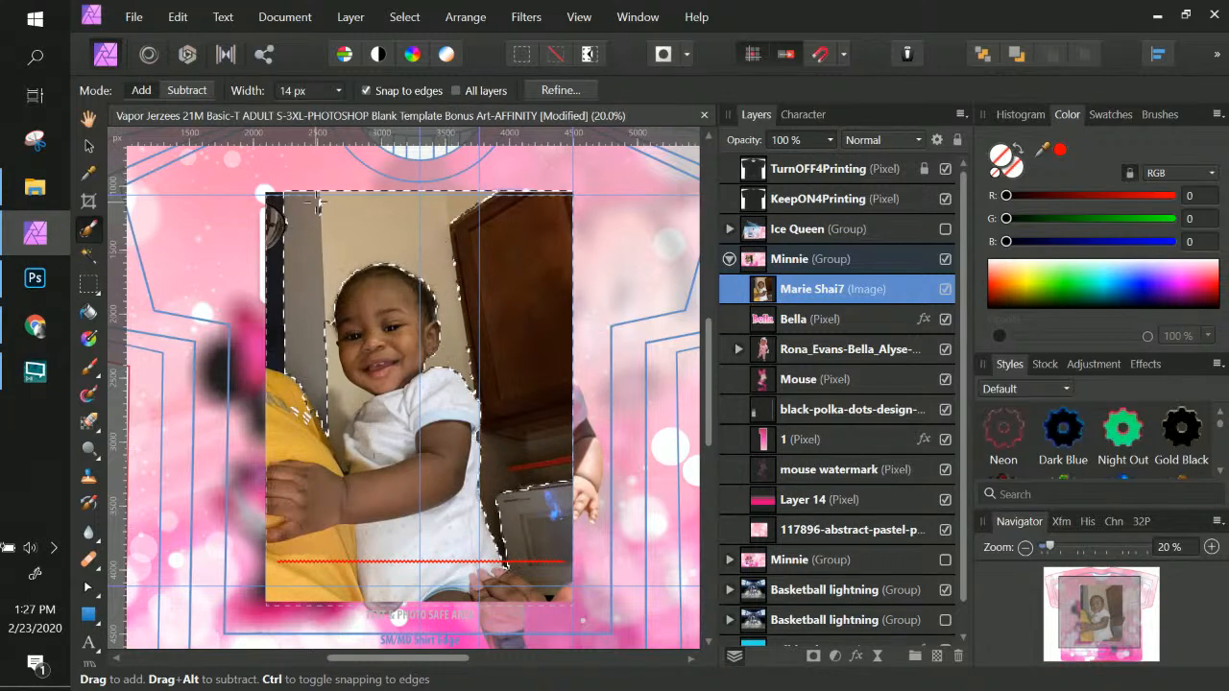
{"action": "left_click_drag", "start_coordinate": [290, 228], "coordinate": [271, 286]}
{"action": "left_click_drag", "start_coordinate": [273, 219], "coordinate": [272, 200]}
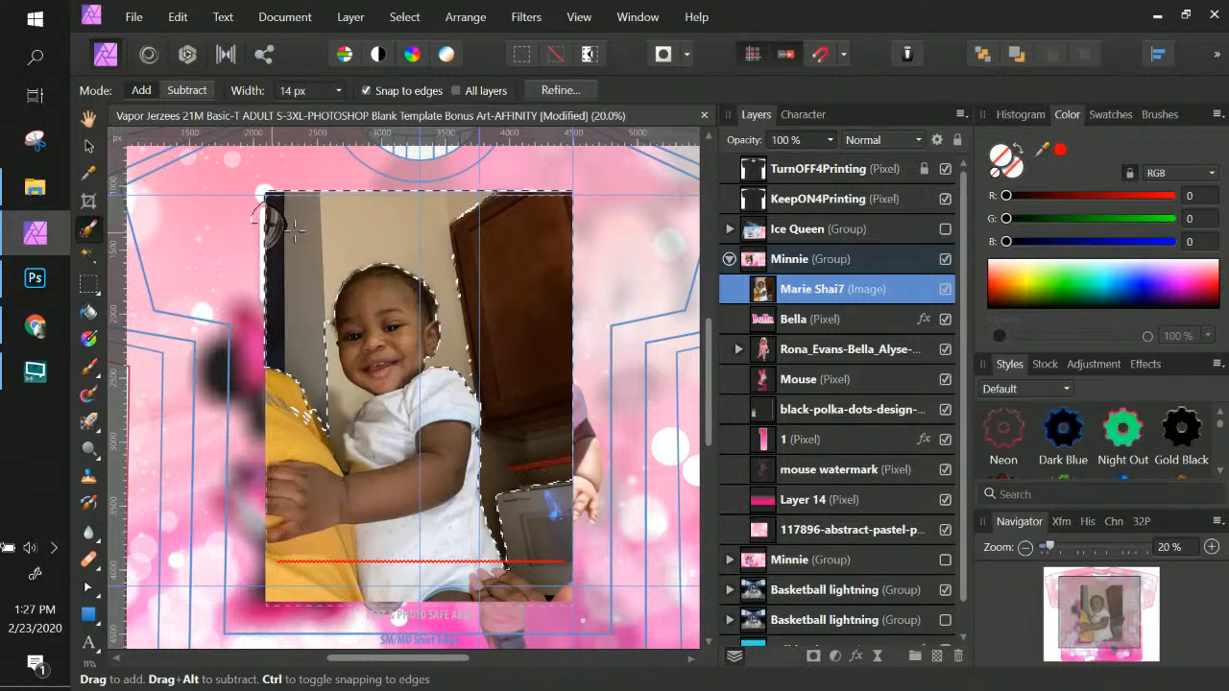
{"action": "mouse_move", "coordinate": [275, 316]}
{"action": "left_mouse_down"}
{"action": "mouse_move", "coordinate": [289, 353]}
{"action": "mouse_move", "coordinate": [314, 337]}
{"action": "mouse_move", "coordinate": [339, 425]}
{"action": "mouse_move", "coordinate": [341, 390]}
{"action": "left_mouse_up"}
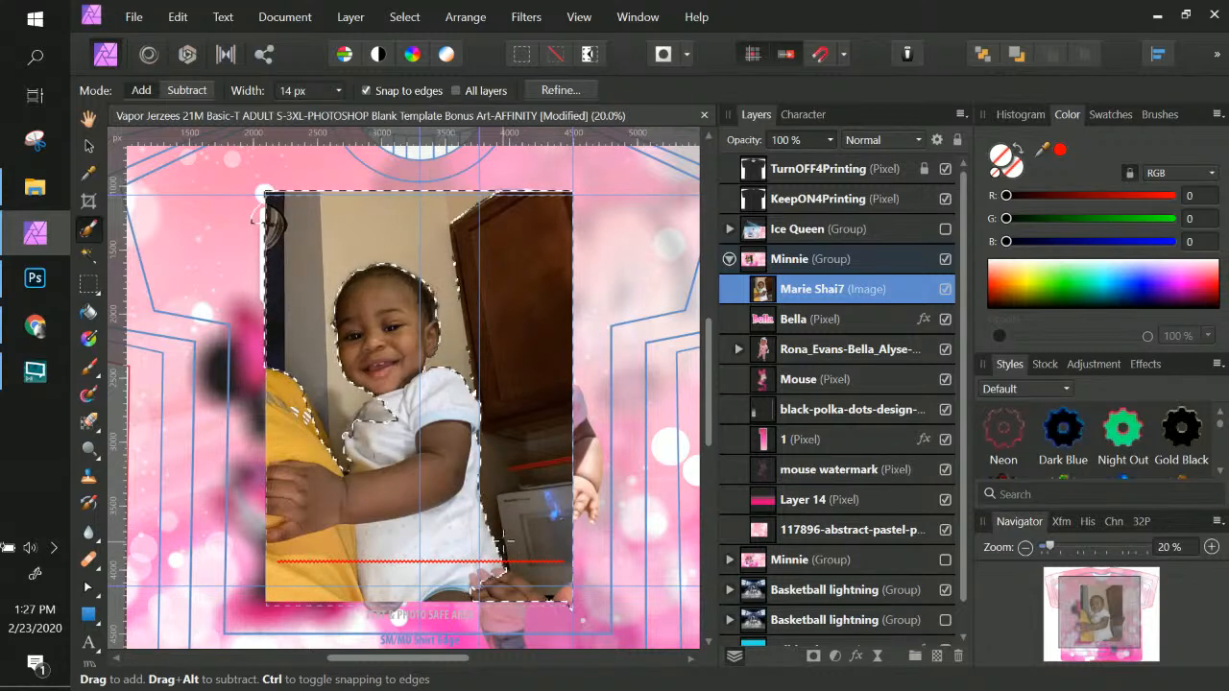
{"action": "mouse_move", "coordinate": [309, 428]}
{"action": "left_mouse_down"}
{"action": "mouse_move", "coordinate": [274, 437]}
{"action": "mouse_move", "coordinate": [301, 392]}
{"action": "mouse_move", "coordinate": [315, 421]}
{"action": "left_mouse_up"}
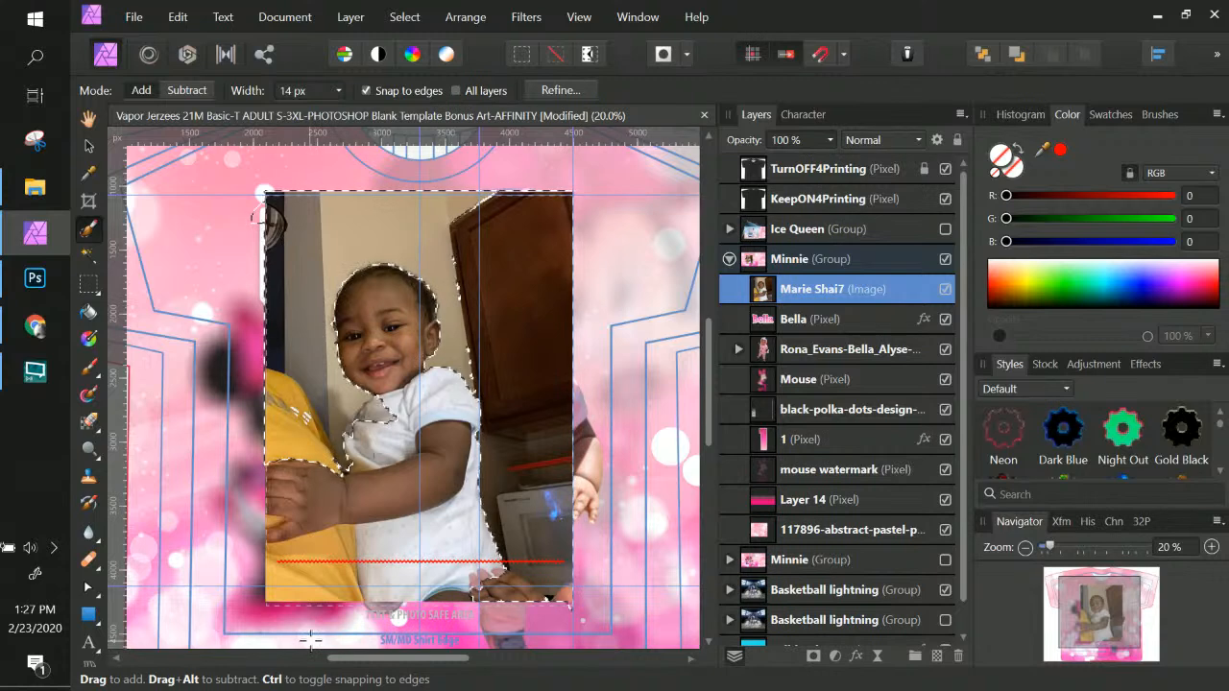
{"action": "left_click_drag", "start_coordinate": [299, 590], "coordinate": [332, 541]}
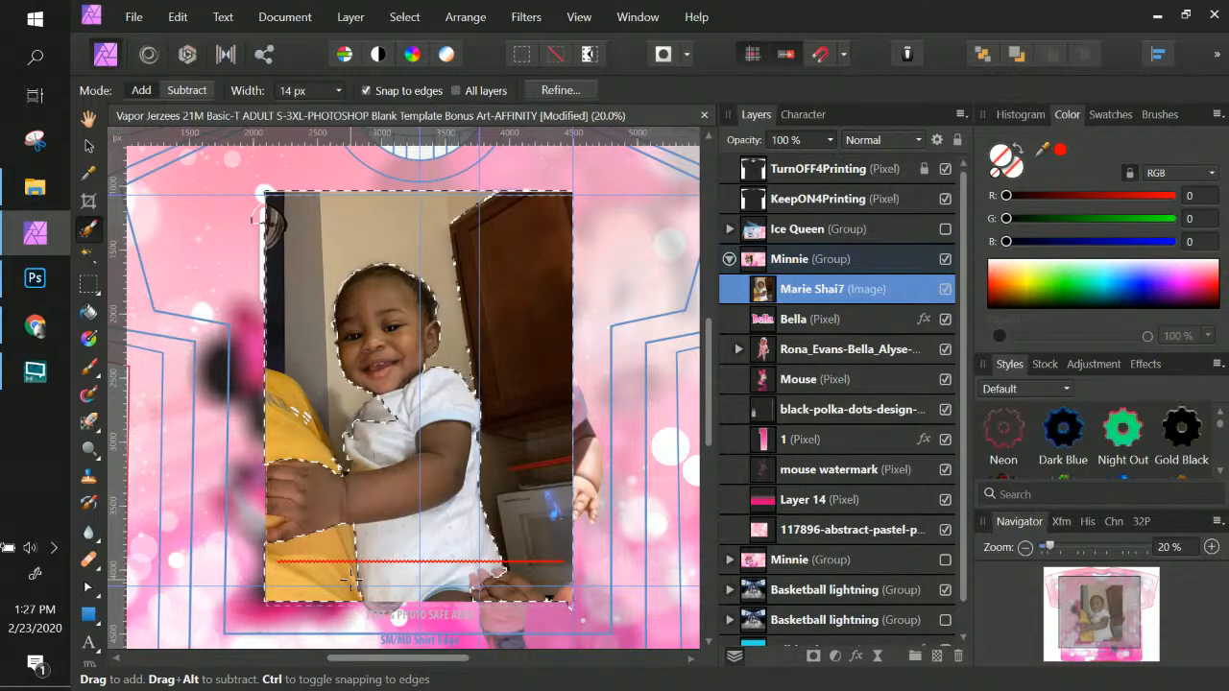
{"action": "scroll", "coordinate": [332, 542], "scroll_direction": "up", "scroll_amount": 4}
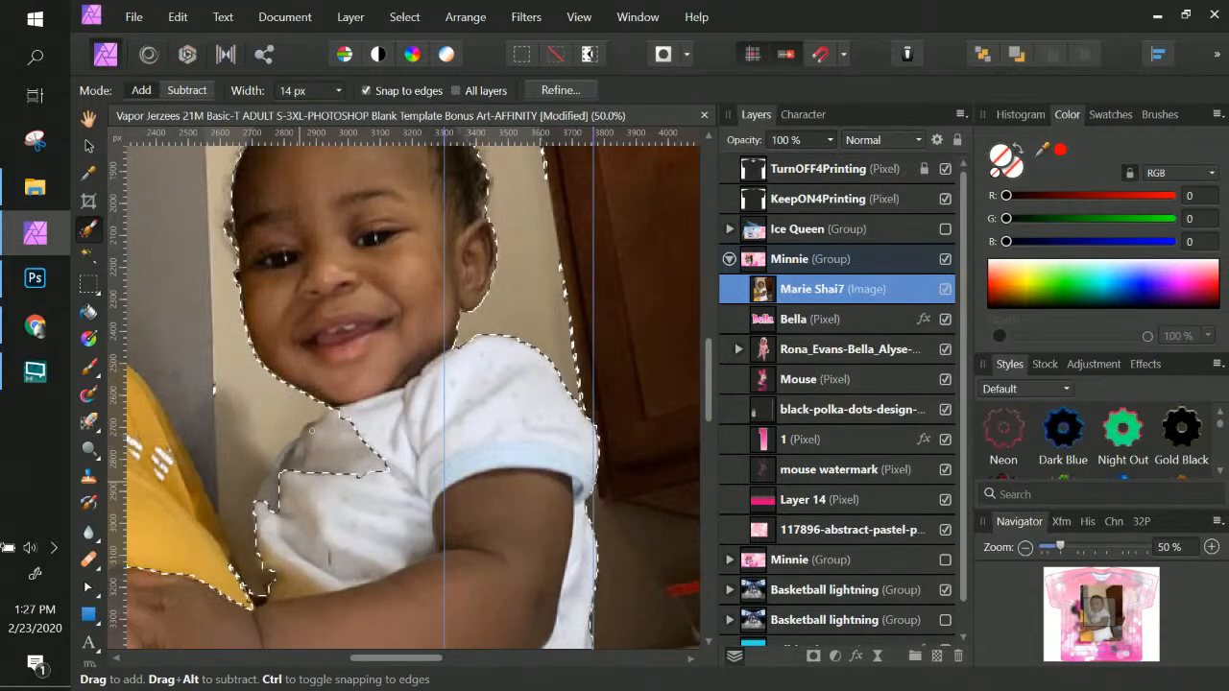
Trim the selection back from the shirt edge and pan over to the baby's hand
{"action": "left_click", "coordinate": [185, 90]}
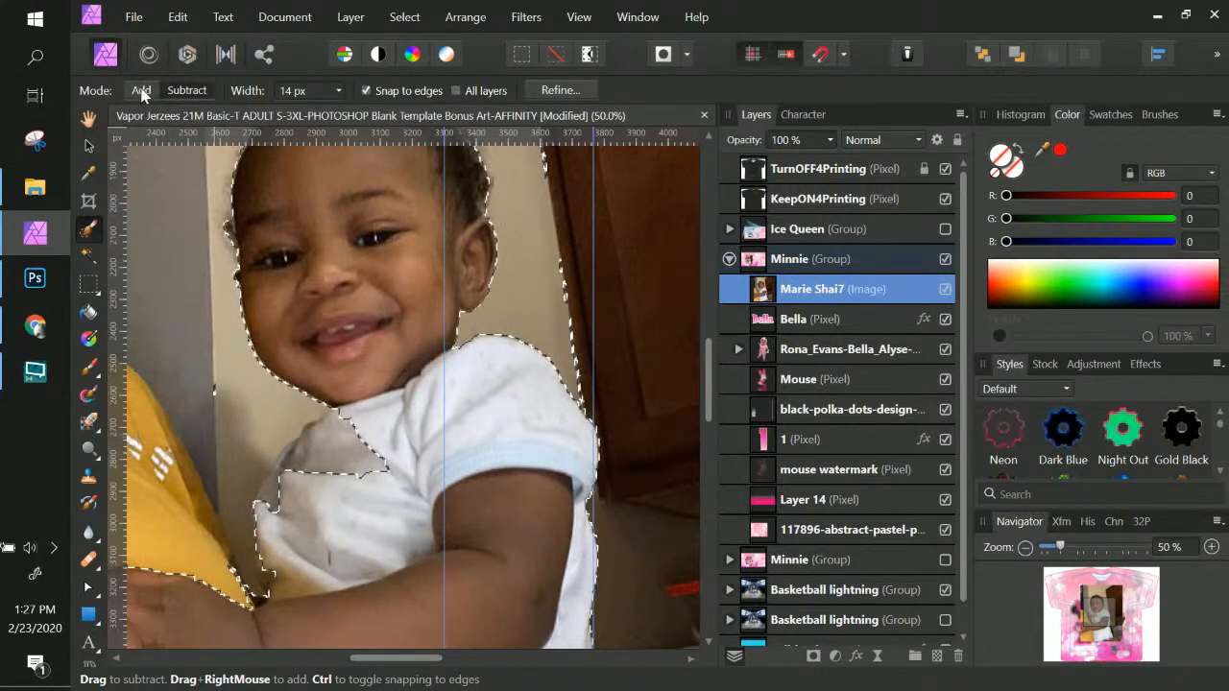
{"action": "mouse_move", "coordinate": [355, 453]}
{"action": "left_mouse_down"}
{"action": "mouse_move", "coordinate": [394, 479]}
{"action": "mouse_move", "coordinate": [385, 453]}
{"action": "mouse_move", "coordinate": [347, 476]}
{"action": "mouse_move", "coordinate": [396, 445]}
{"action": "left_mouse_up"}
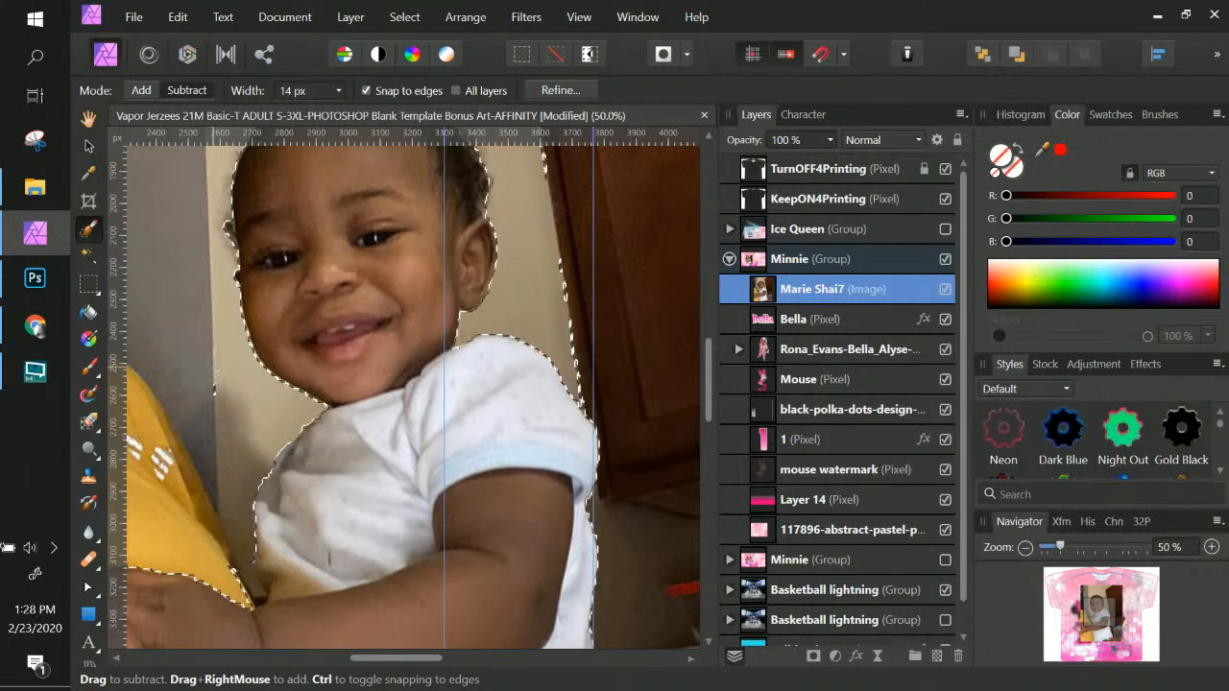
{"action": "left_click", "coordinate": [141, 89]}
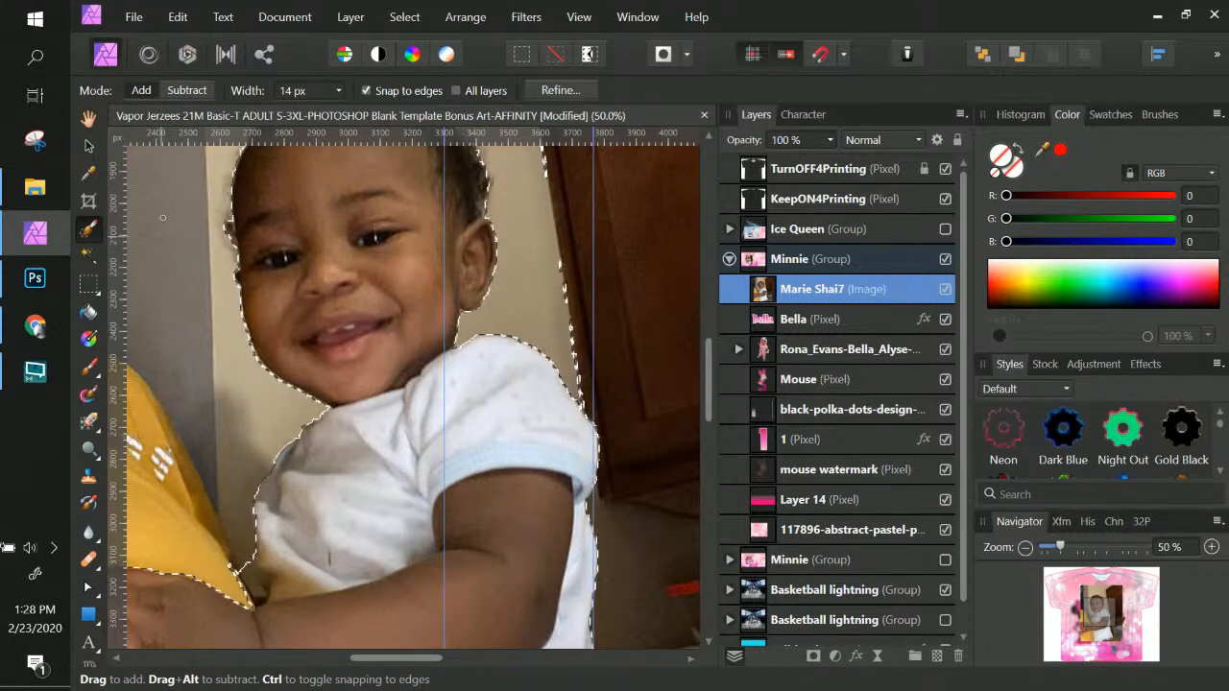
{"action": "left_click_drag", "start_coordinate": [361, 391], "coordinate": [365, 490]}
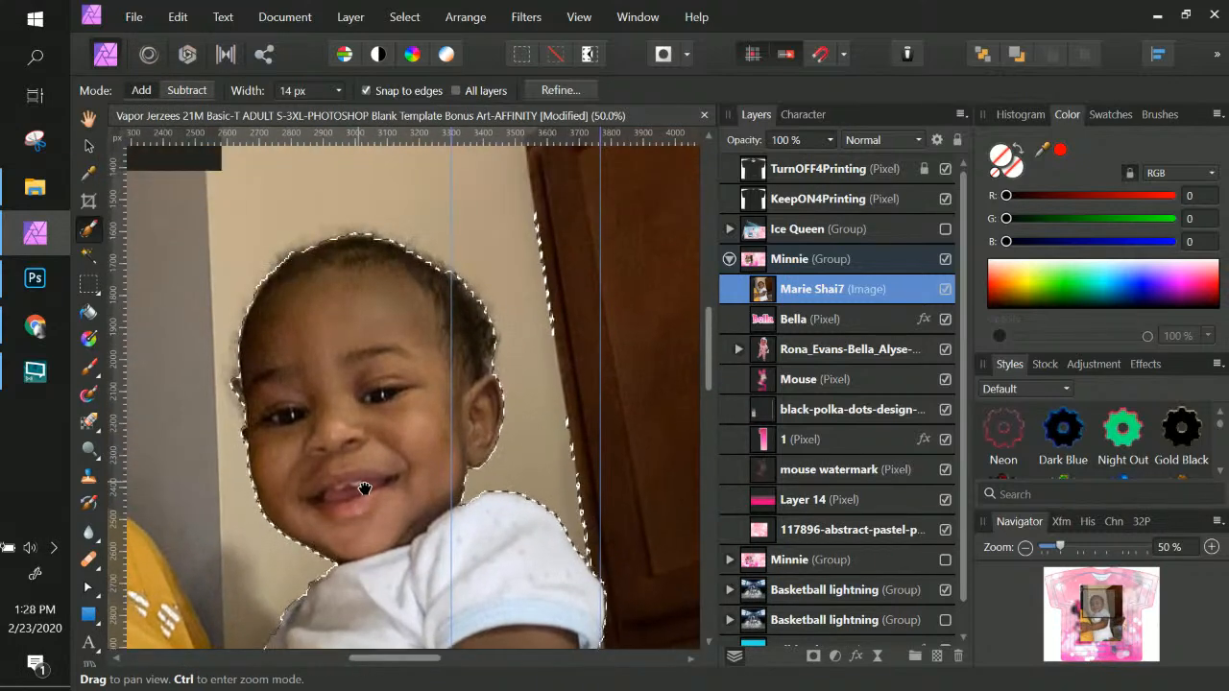
{"action": "left_click_drag", "start_coordinate": [332, 441], "coordinate": [289, 360]}
{"action": "left_click_drag", "start_coordinate": [460, 445], "coordinate": [527, 274]}
{"action": "left_click_drag", "start_coordinate": [480, 311], "coordinate": [413, 359]}
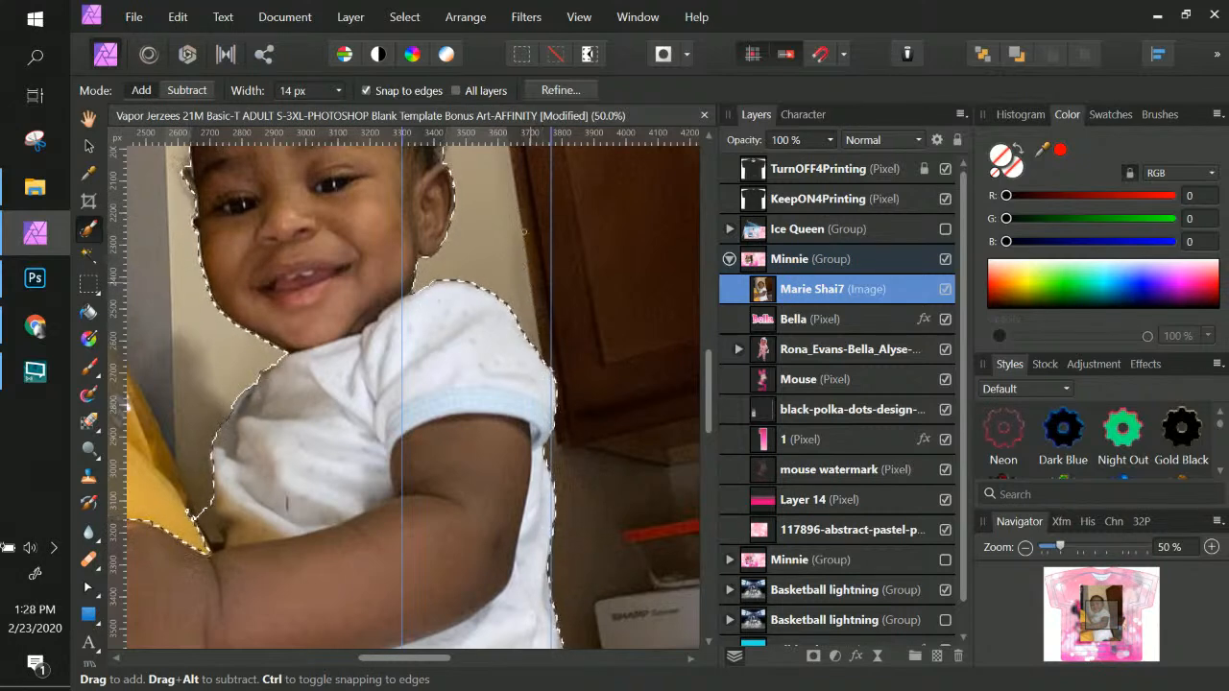
{"action": "left_click_drag", "start_coordinate": [480, 425], "coordinate": [543, 306]}
{"action": "left_click_drag", "start_coordinate": [477, 478], "coordinate": [596, 397]}
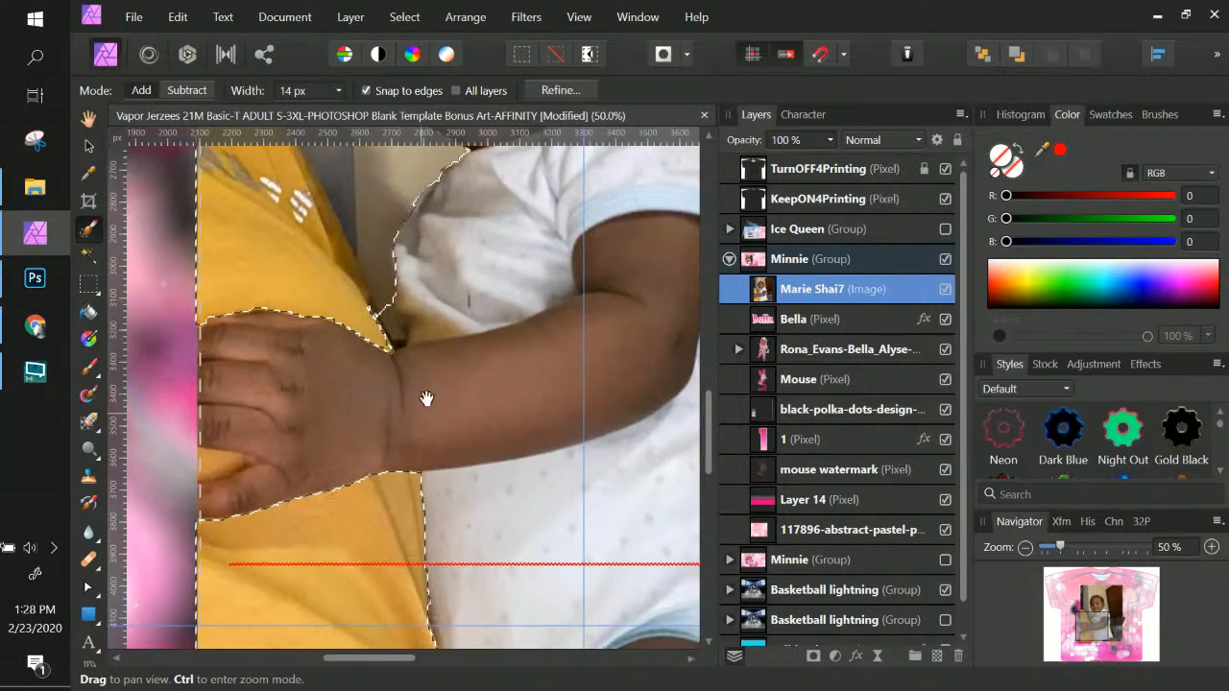
{"action": "left_click_drag", "start_coordinate": [427, 400], "coordinate": [448, 436]}
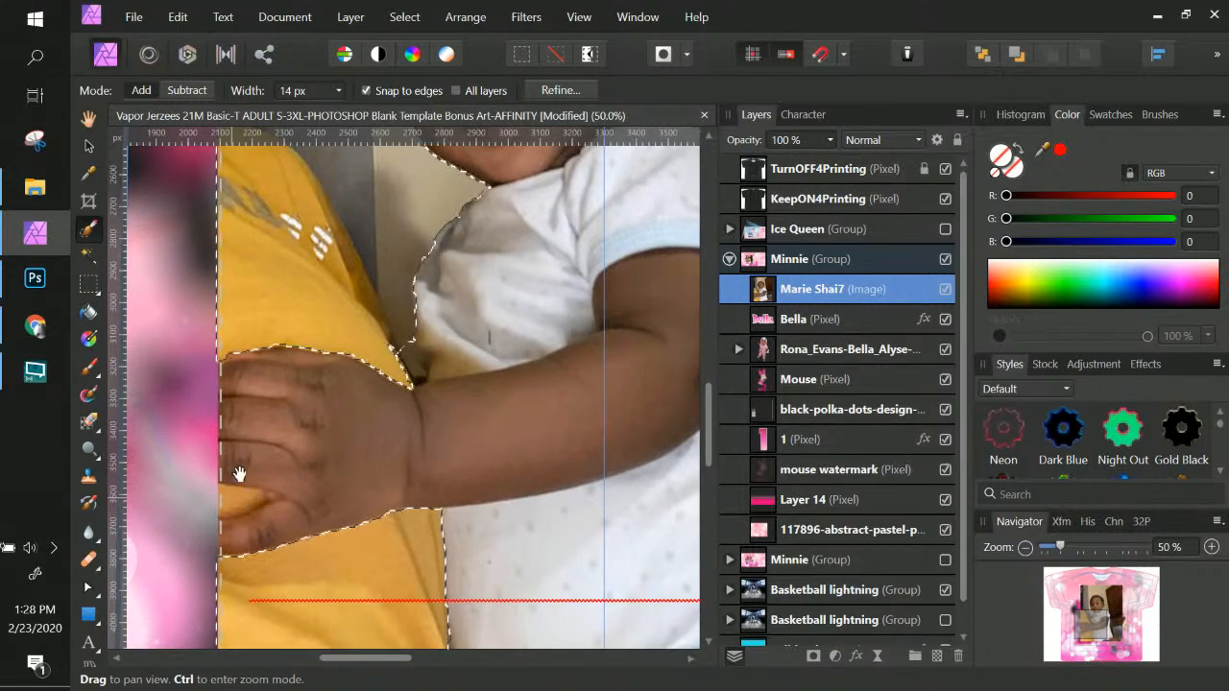
Fill the notch between the baby's fingers in the selection and fine-tune the hand edge
{"action": "left_click", "coordinate": [173, 93]}
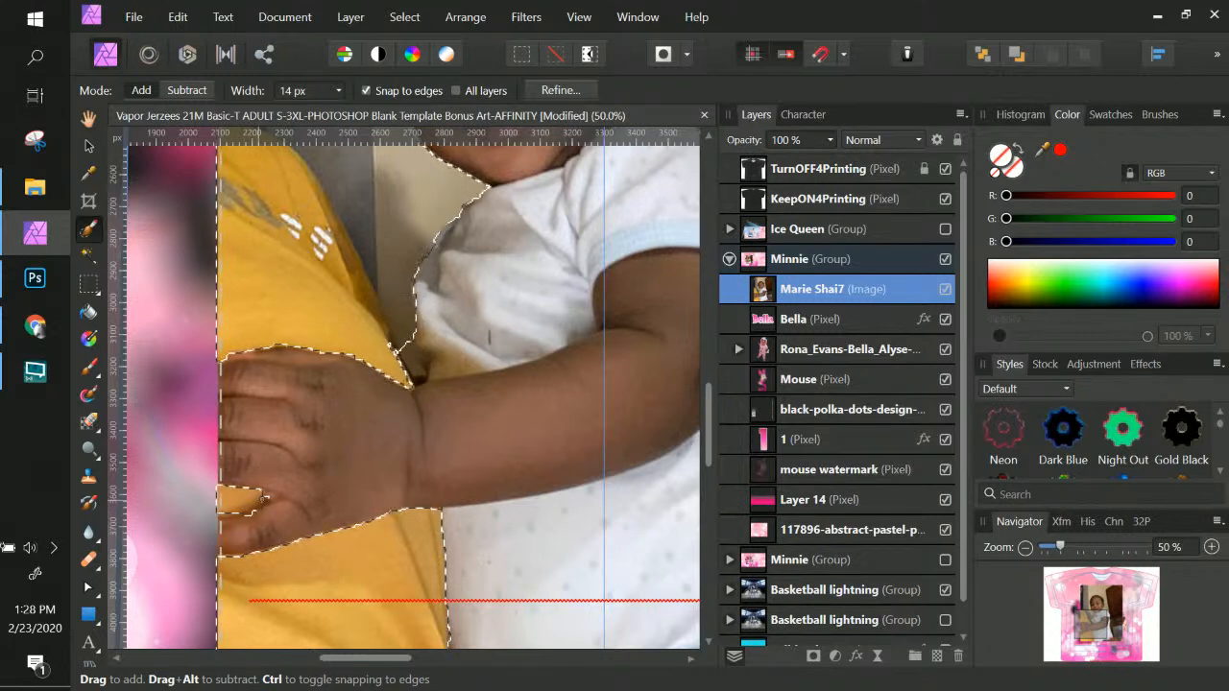
{"action": "left_click_drag", "start_coordinate": [256, 508], "coordinate": [213, 517]}
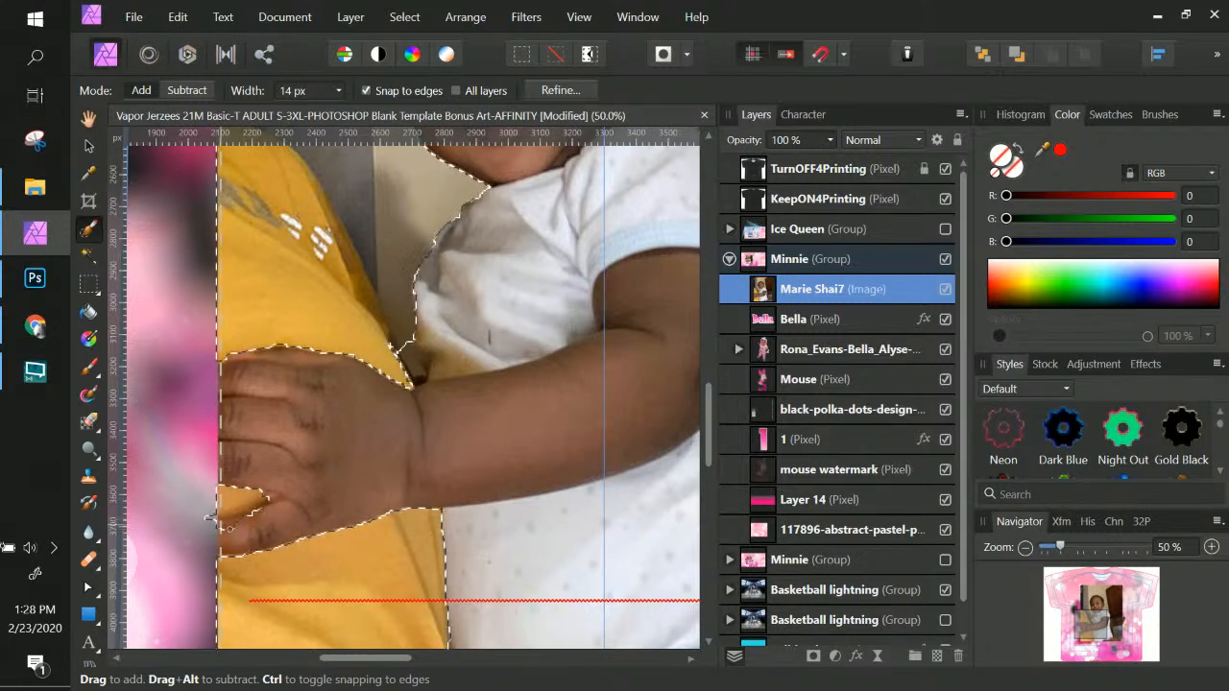
{"action": "left_click", "coordinate": [179, 92]}
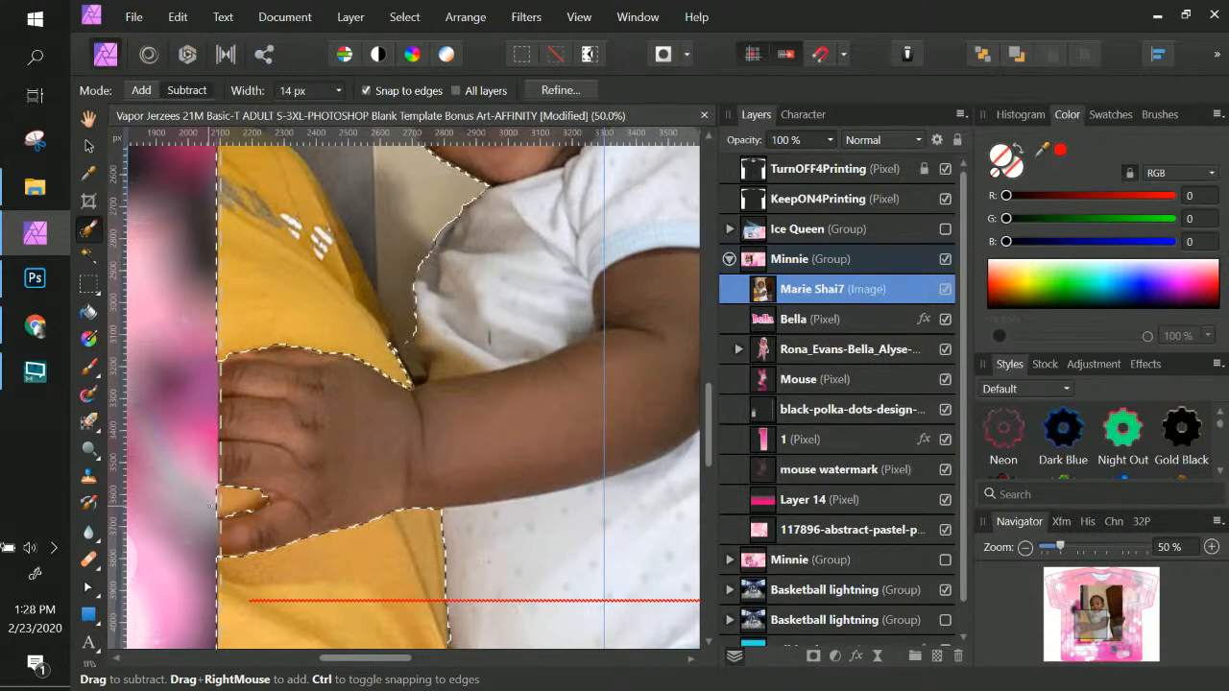
{"action": "scroll", "coordinate": [240, 476], "scroll_direction": "up", "scroll_amount": 3}
{"action": "scroll", "coordinate": [240, 470], "scroll_direction": "down", "scroll_amount": 3}
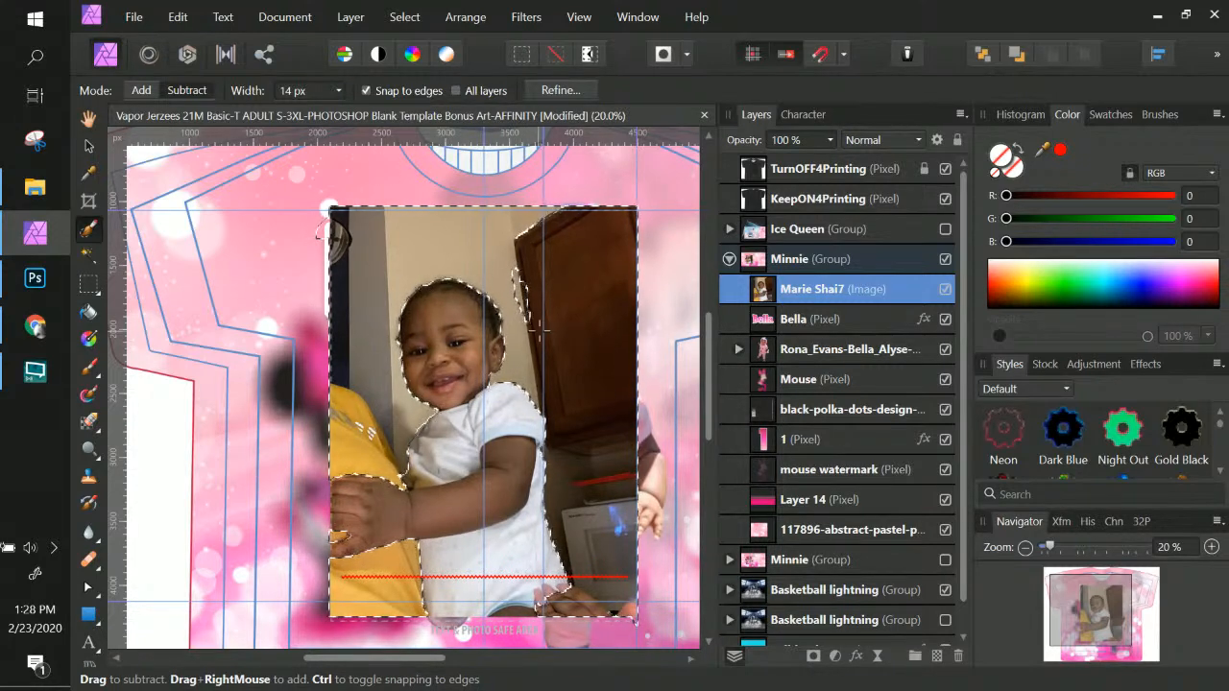
{"action": "left_click", "coordinate": [136, 92]}
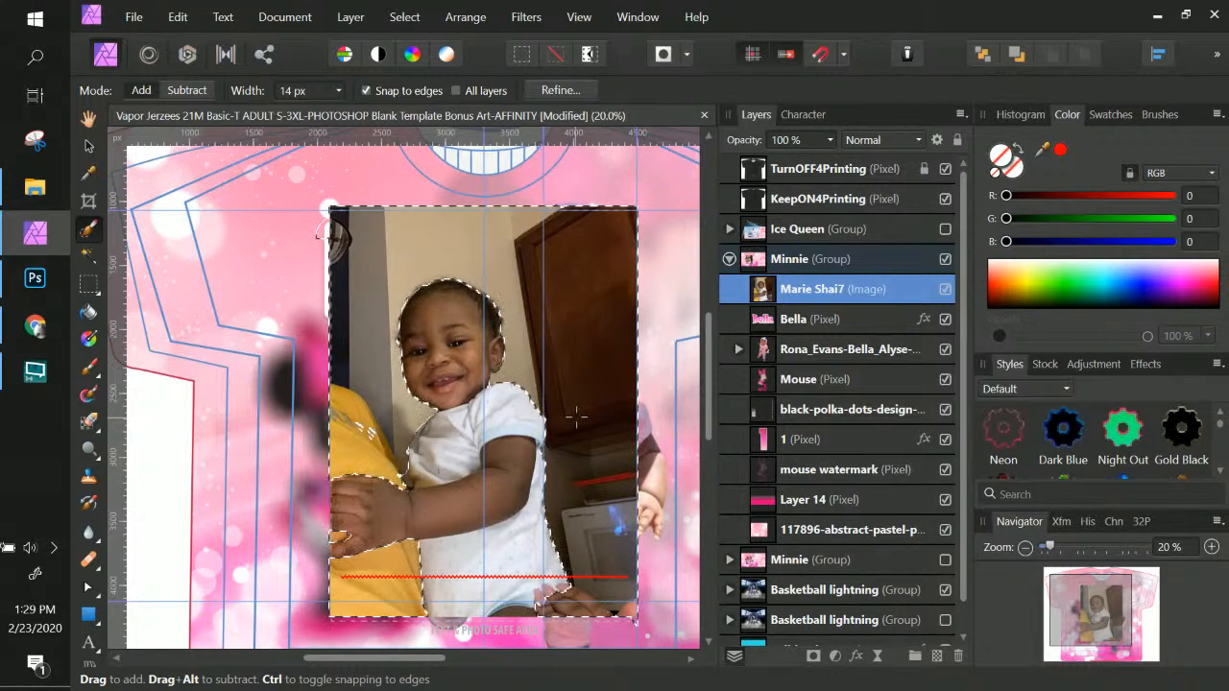
{"action": "left_click", "coordinate": [85, 258]}
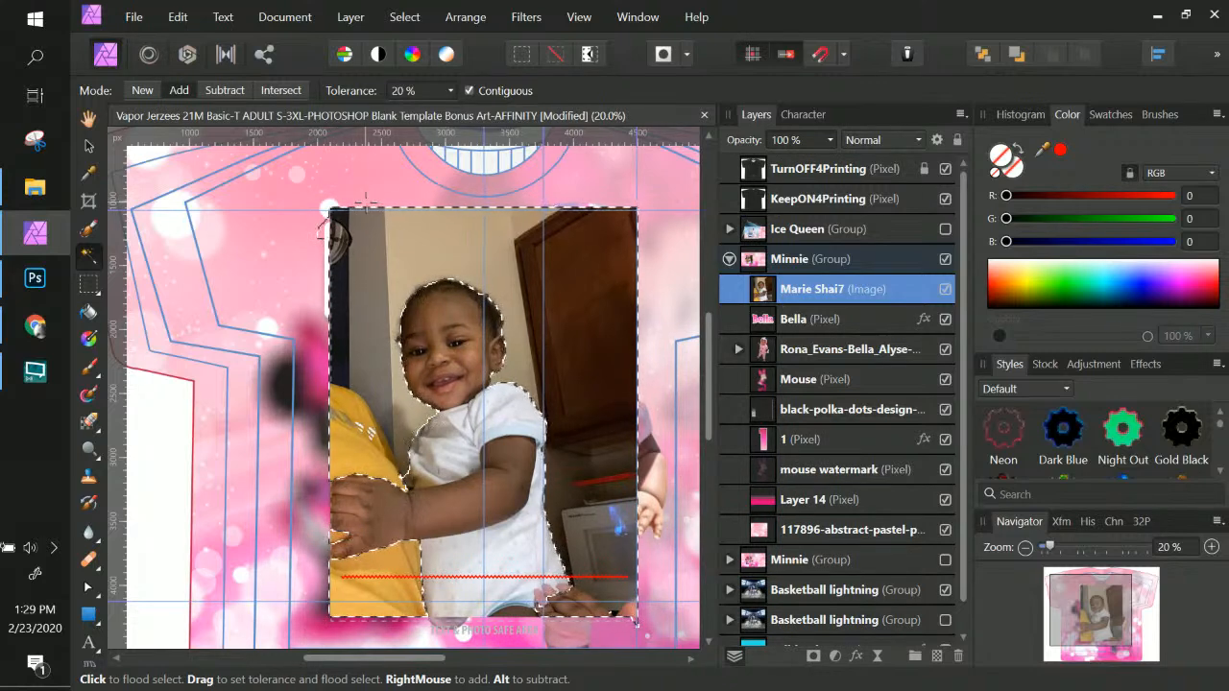
Lower the flood-select tolerance to 2% and invert the pixel selection from the Select menu
{"action": "left_click_drag", "start_coordinate": [366, 201], "coordinate": [385, 189]}
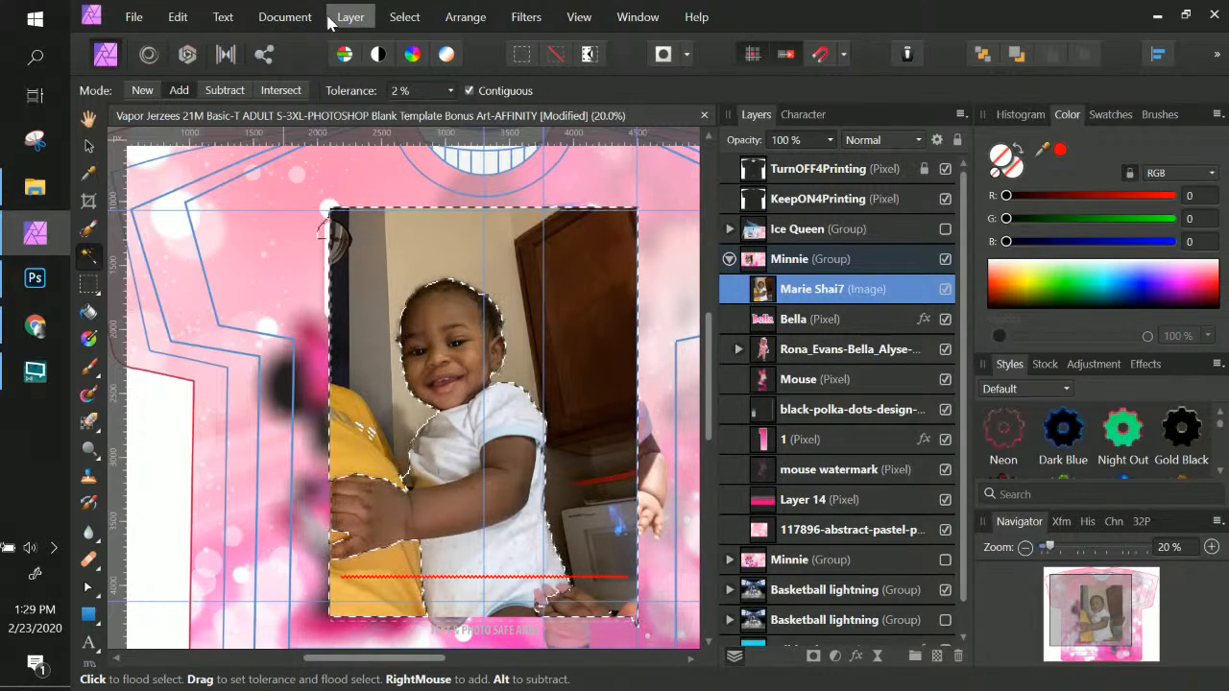
{"action": "left_click", "coordinate": [404, 16]}
{"action": "left_click", "coordinate": [404, 16]}
{"action": "left_click", "coordinate": [404, 16]}
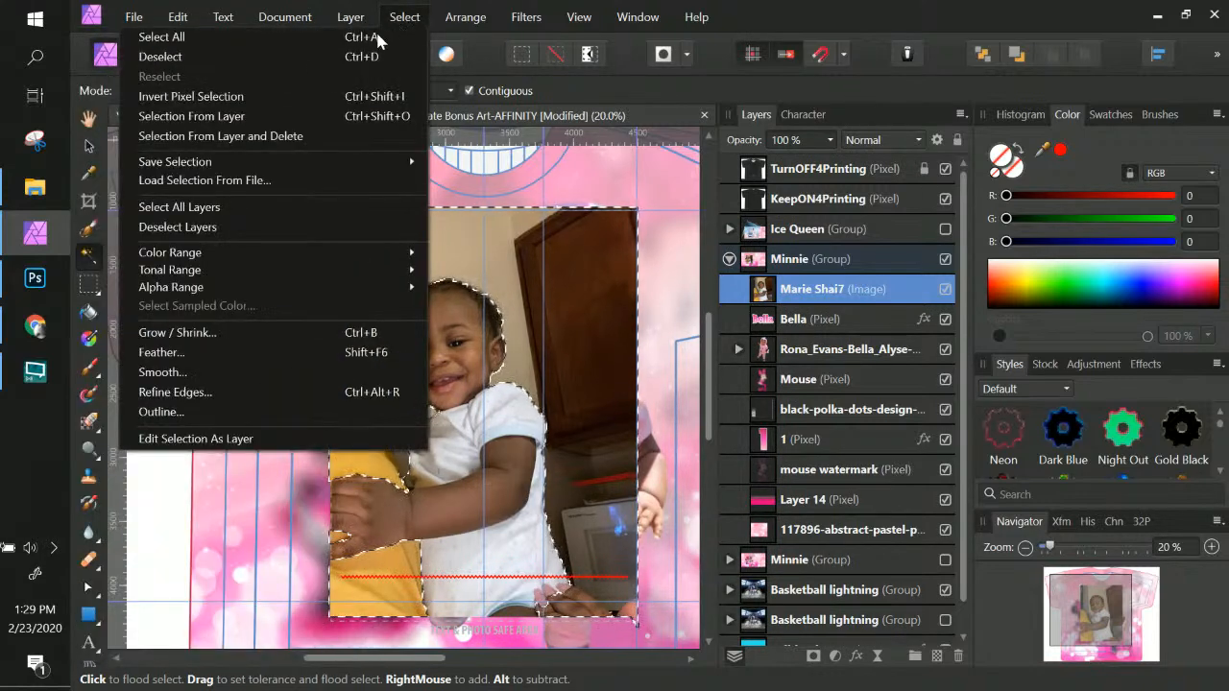
{"action": "left_click", "coordinate": [204, 97]}
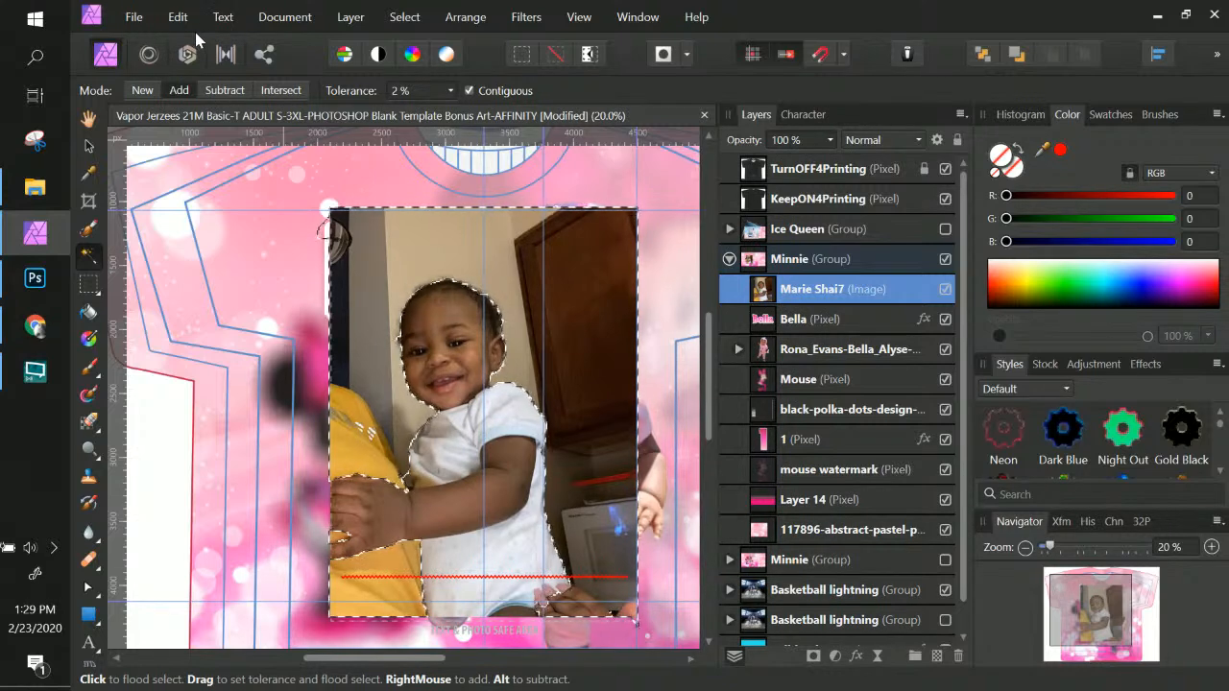
{"action": "scroll", "coordinate": [403, 384], "scroll_direction": "down", "scroll_amount": 2}
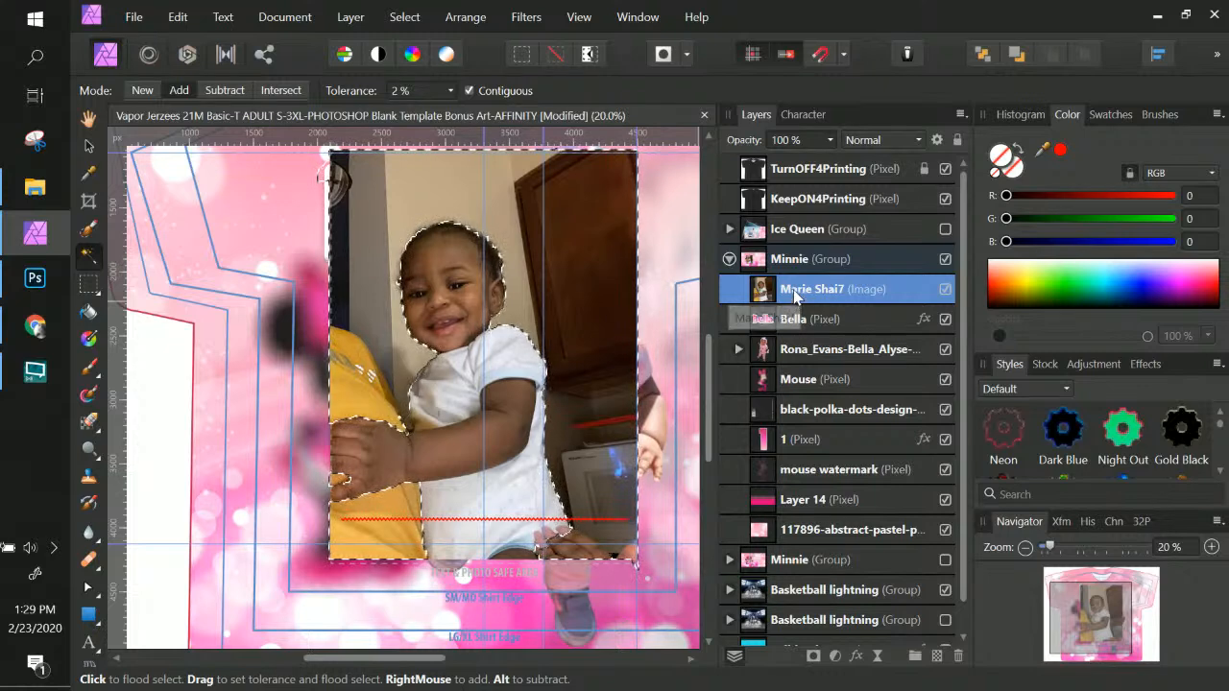
{"action": "left_click", "coordinate": [402, 21]}
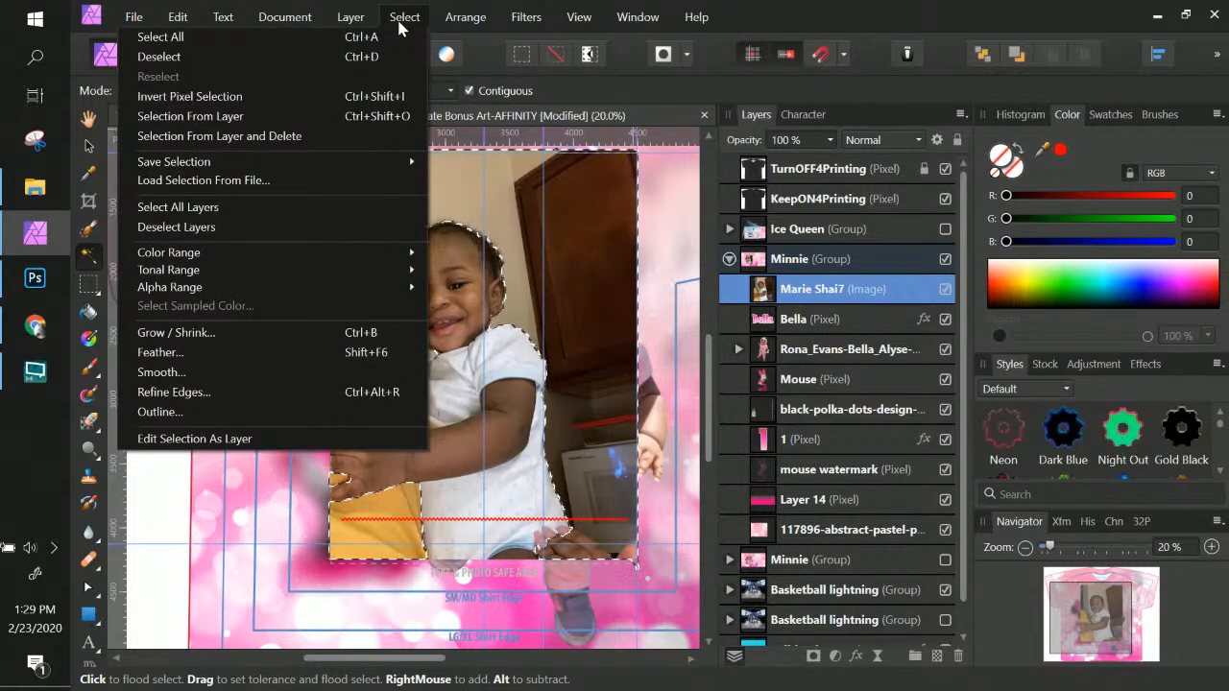
{"action": "left_click", "coordinate": [277, 97]}
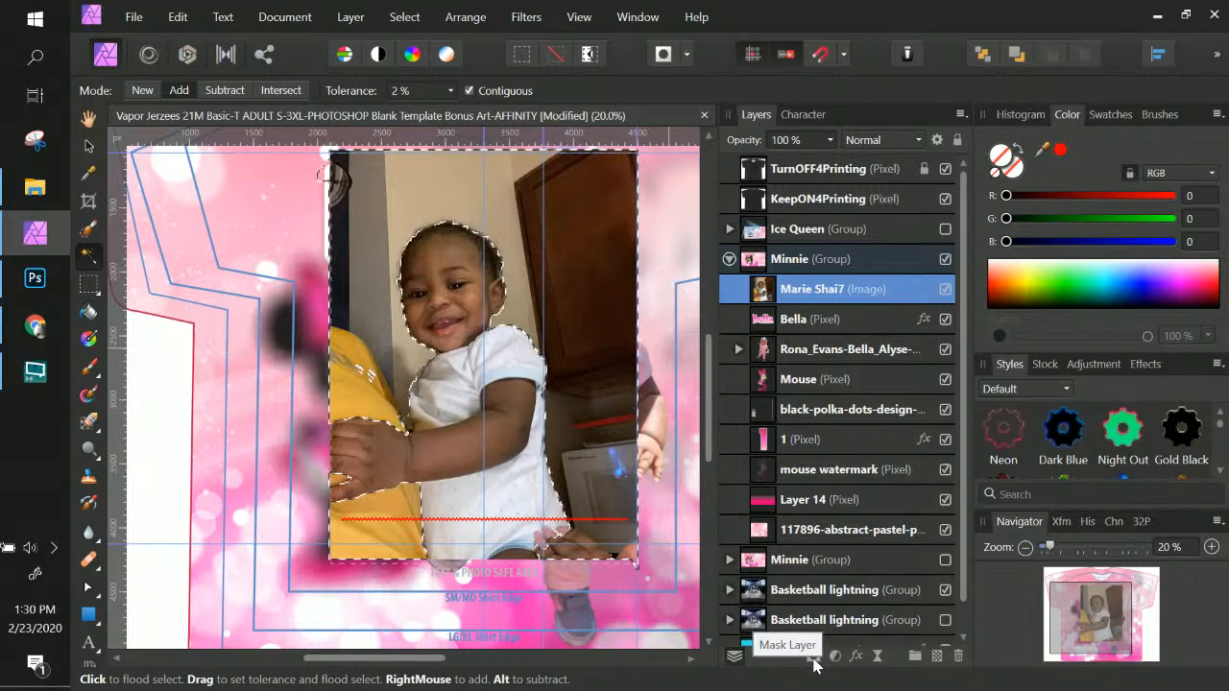
{"action": "left_click", "coordinate": [813, 657]}
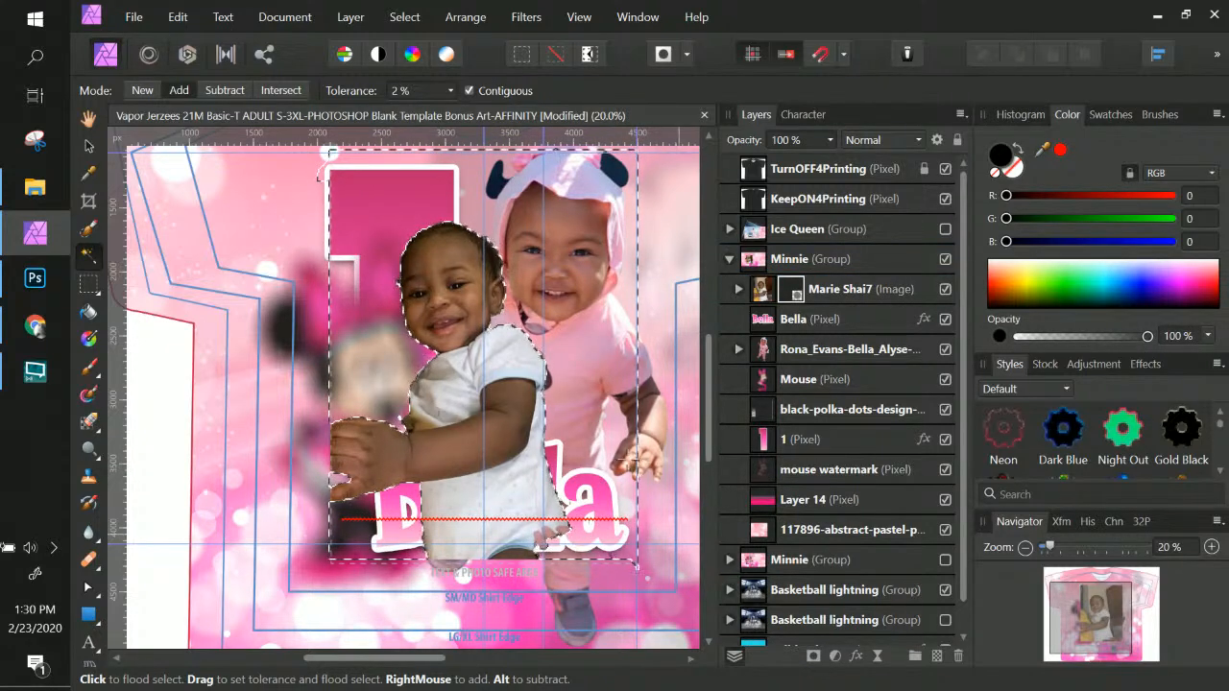
{"action": "scroll", "coordinate": [631, 455], "scroll_direction": "down", "scroll_amount": 2}
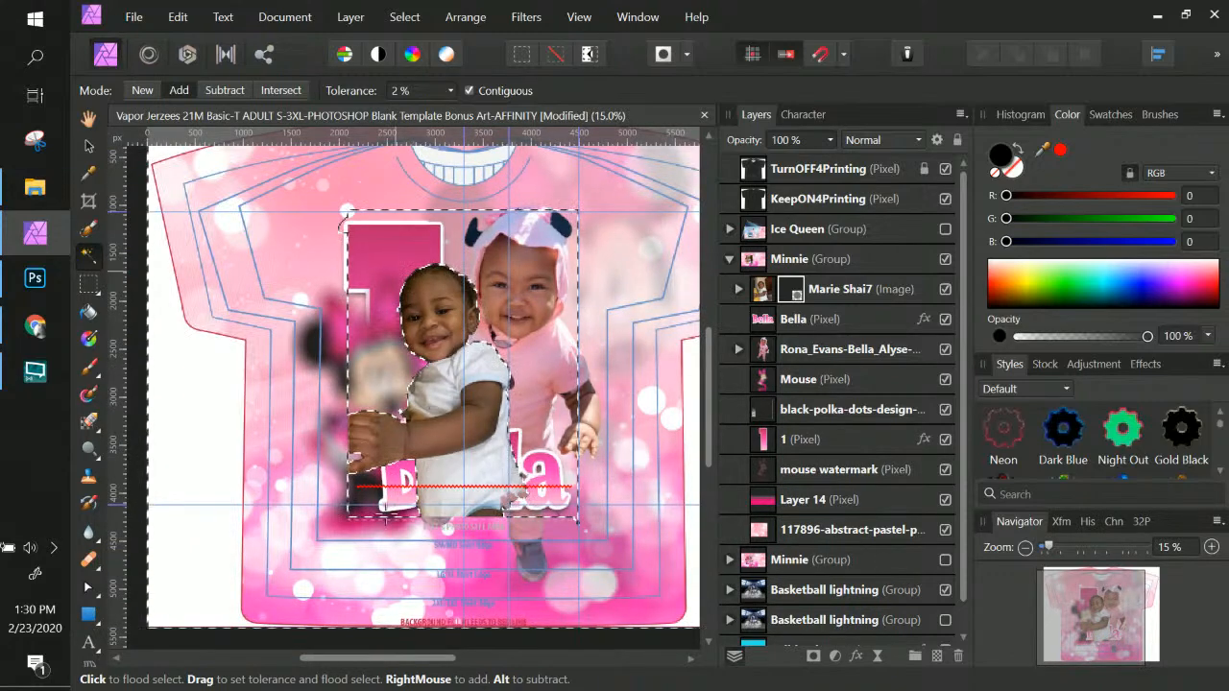
{"action": "scroll", "coordinate": [429, 497], "scroll_direction": "down", "scroll_amount": 1}
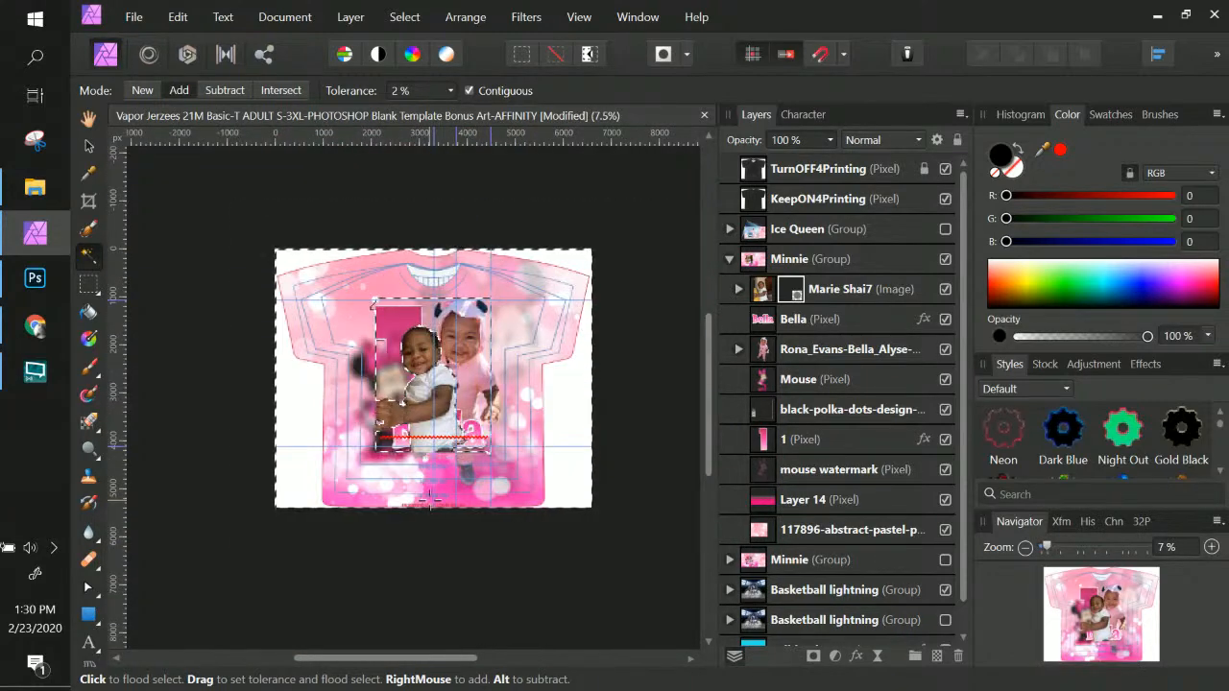
{"action": "scroll", "coordinate": [429, 497], "scroll_direction": "up", "scroll_amount": 2}
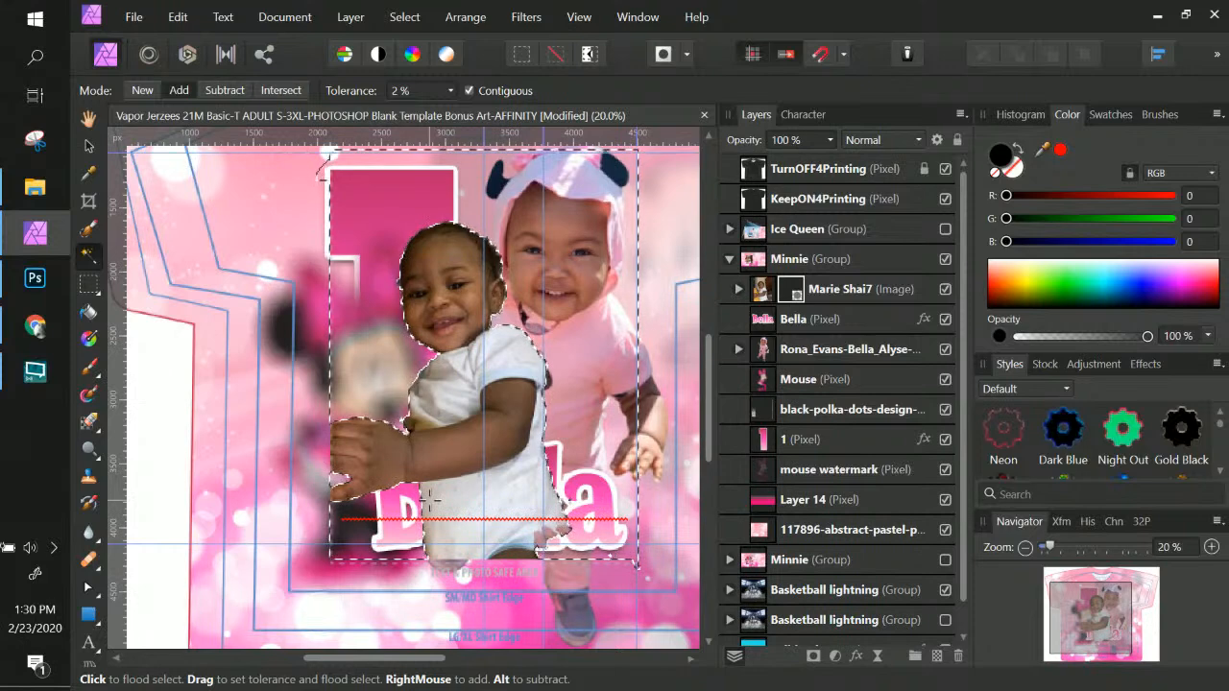
{"action": "scroll", "coordinate": [429, 497], "scroll_direction": "up", "scroll_amount": 3}
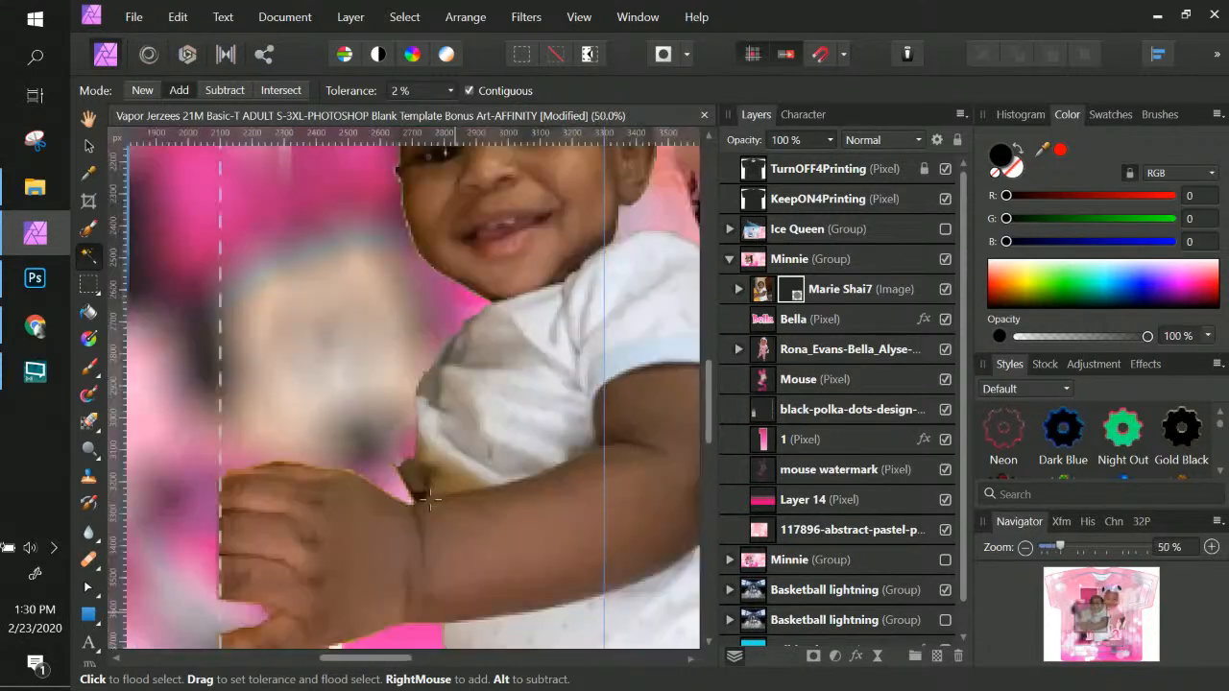
{"action": "left_click", "coordinate": [429, 496]}
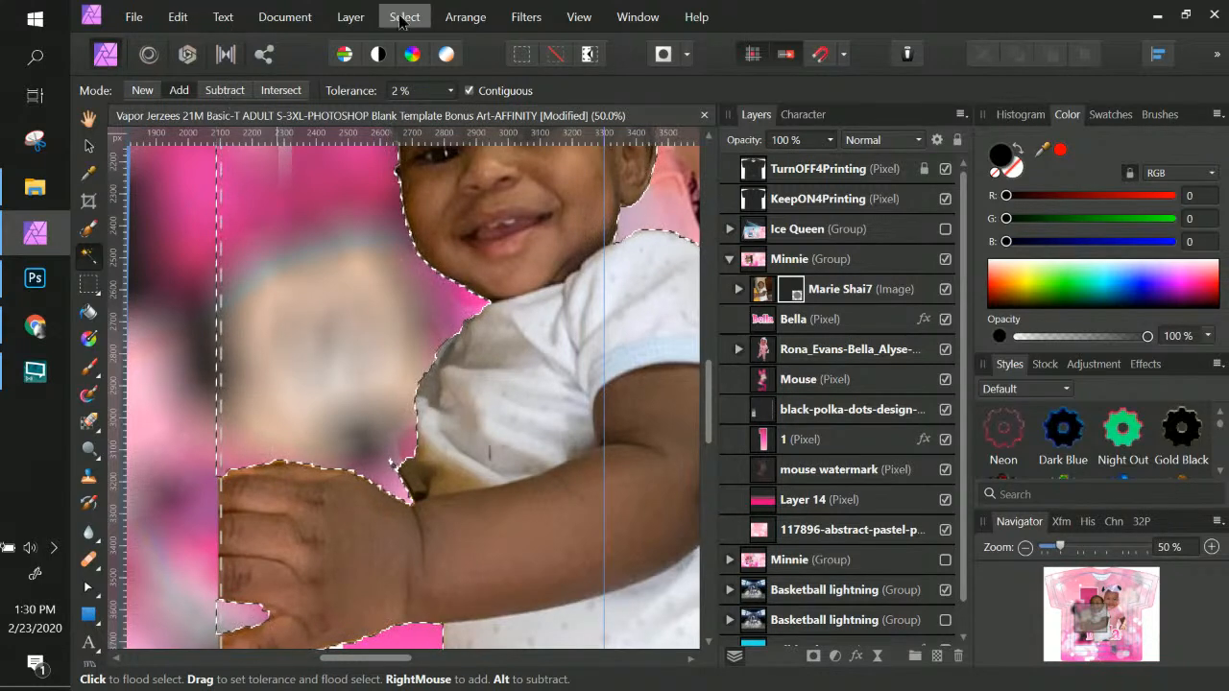
{"action": "left_click", "coordinate": [405, 17]}
{"action": "left_click", "coordinate": [261, 60]}
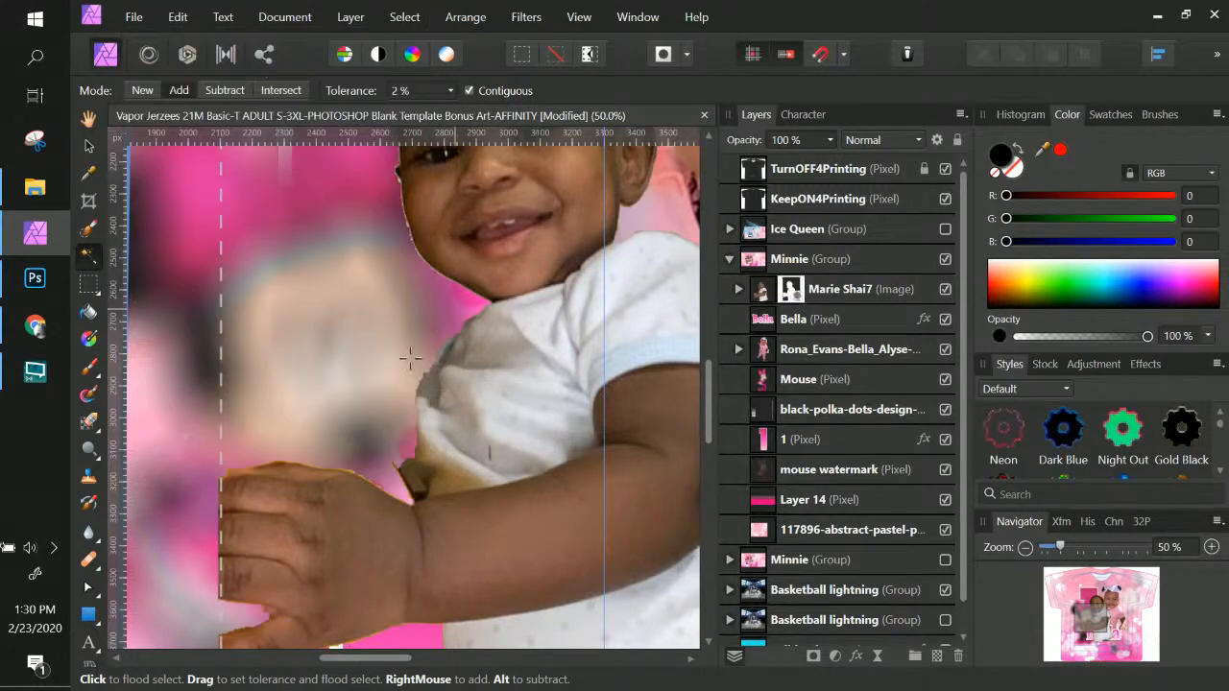
{"action": "scroll", "coordinate": [410, 358], "scroll_direction": "up", "scroll_amount": 4}
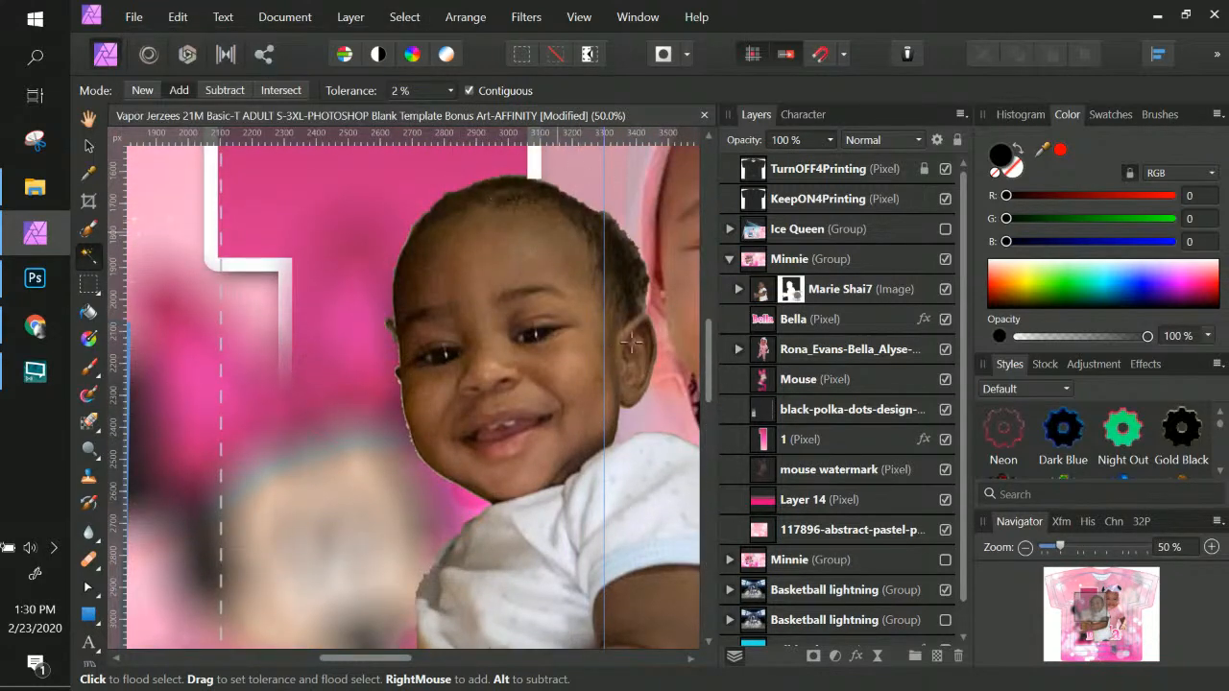
{"action": "key", "text": "ctrl+z"}
{"action": "key", "text": "ctrl+z"}
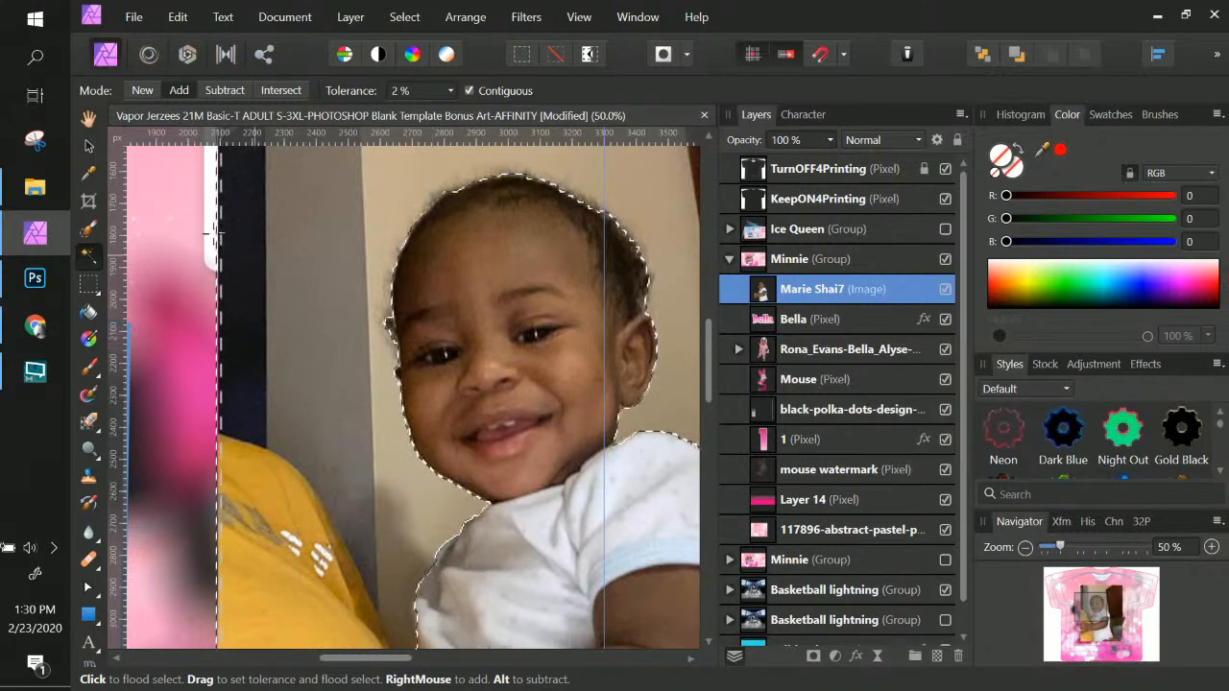
{"action": "key", "text": "ctrl+minus"}
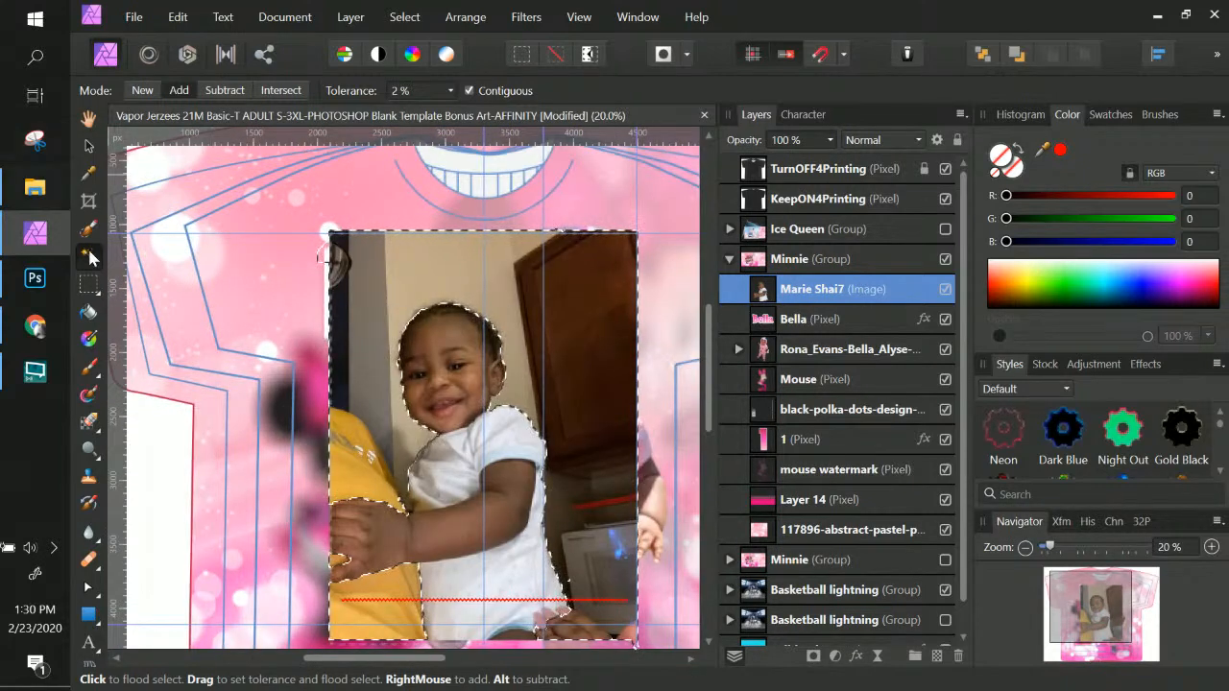
Subtract freehand lasso areas around the photo's top, left and lower edges, redoing one bad stroke
{"action": "left_click", "coordinate": [89, 284]}
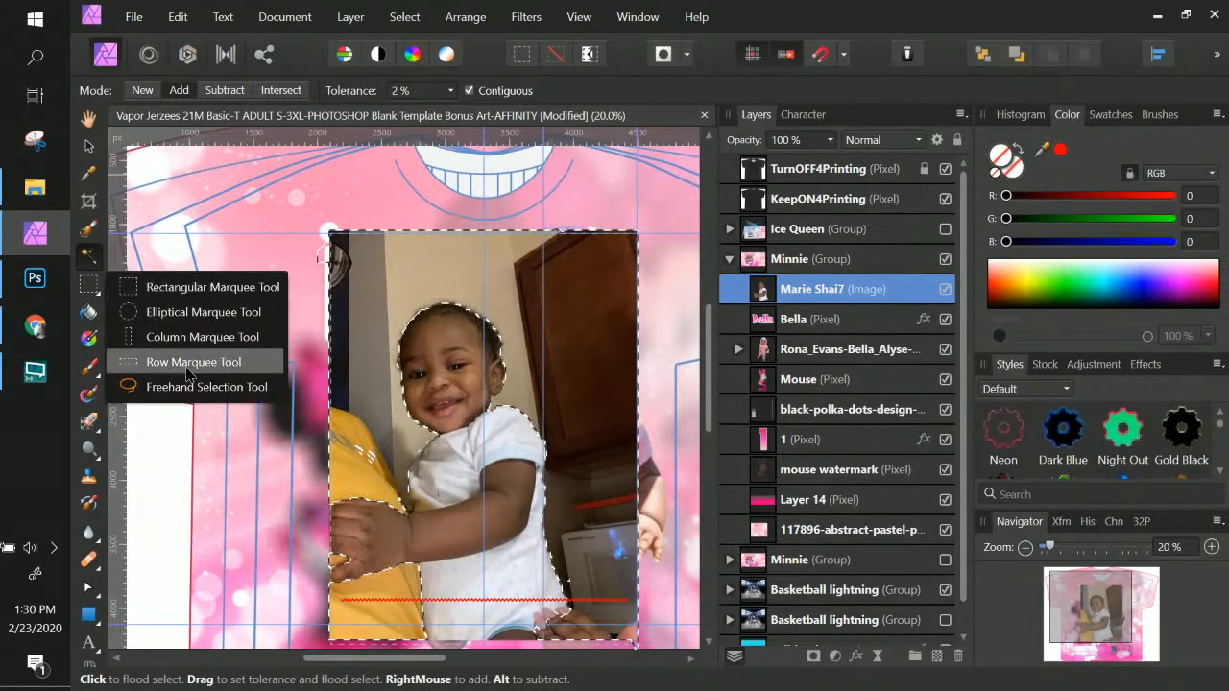
{"action": "left_click", "coordinate": [125, 387]}
{"action": "scroll", "coordinate": [370, 179], "scroll_direction": "down", "scroll_amount": 1}
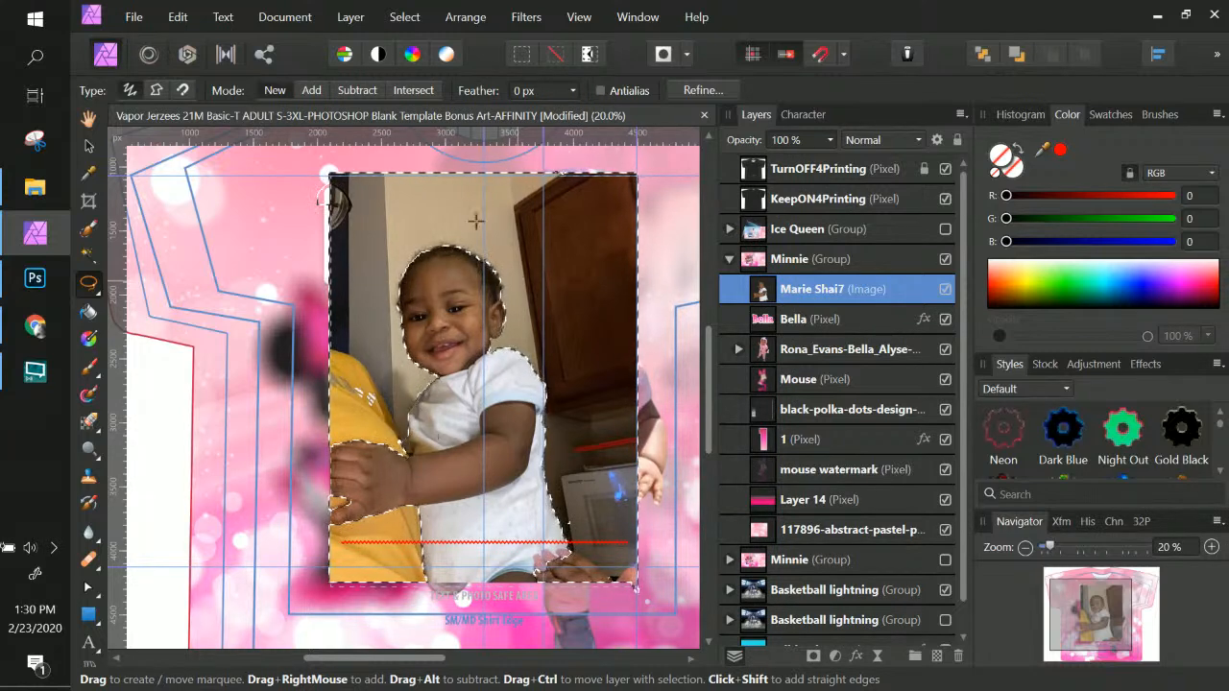
{"action": "left_click", "coordinate": [362, 92]}
{"action": "mouse_move", "coordinate": [651, 154]}
{"action": "left_mouse_down"}
{"action": "mouse_move", "coordinate": [354, 148]}
{"action": "mouse_move", "coordinate": [294, 197]}
{"action": "mouse_move", "coordinate": [607, 210]}
{"action": "mouse_move", "coordinate": [632, 199]}
{"action": "mouse_move", "coordinate": [653, 156]}
{"action": "left_mouse_up"}
{"action": "mouse_move", "coordinate": [282, 189]}
{"action": "left_mouse_down"}
{"action": "mouse_move", "coordinate": [353, 279]}
{"action": "mouse_move", "coordinate": [338, 426]}
{"action": "mouse_move", "coordinate": [294, 459]}
{"action": "left_mouse_up"}
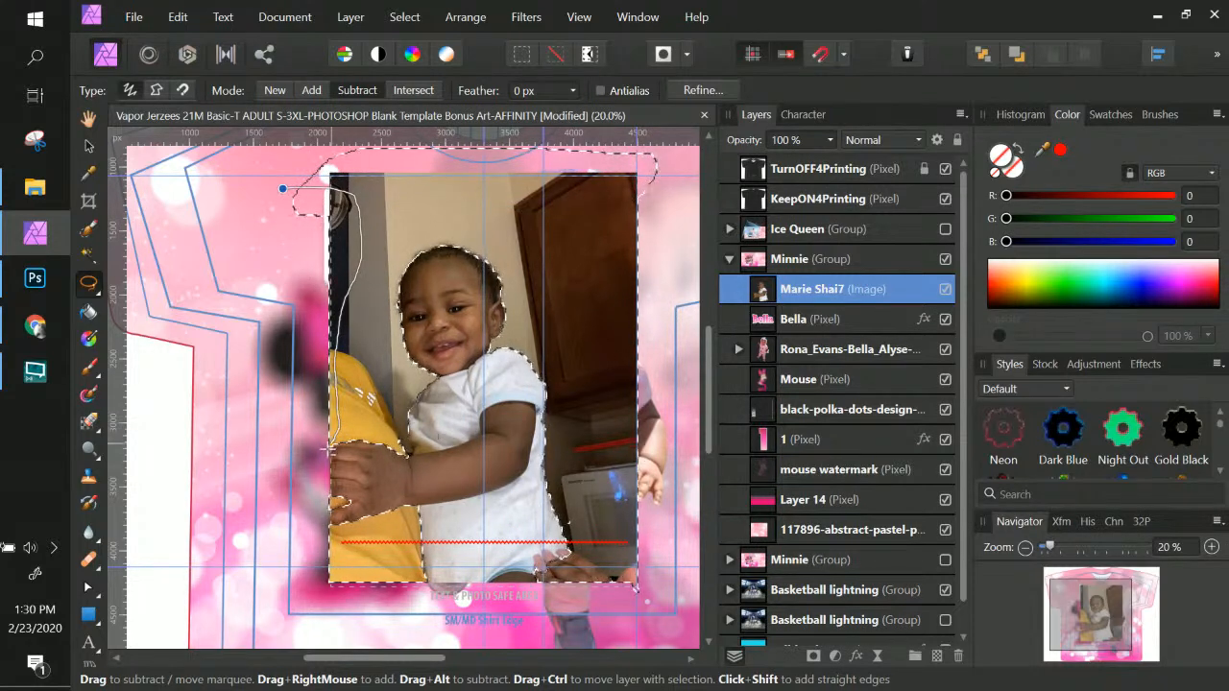
{"action": "key", "text": "ctrl+z"}
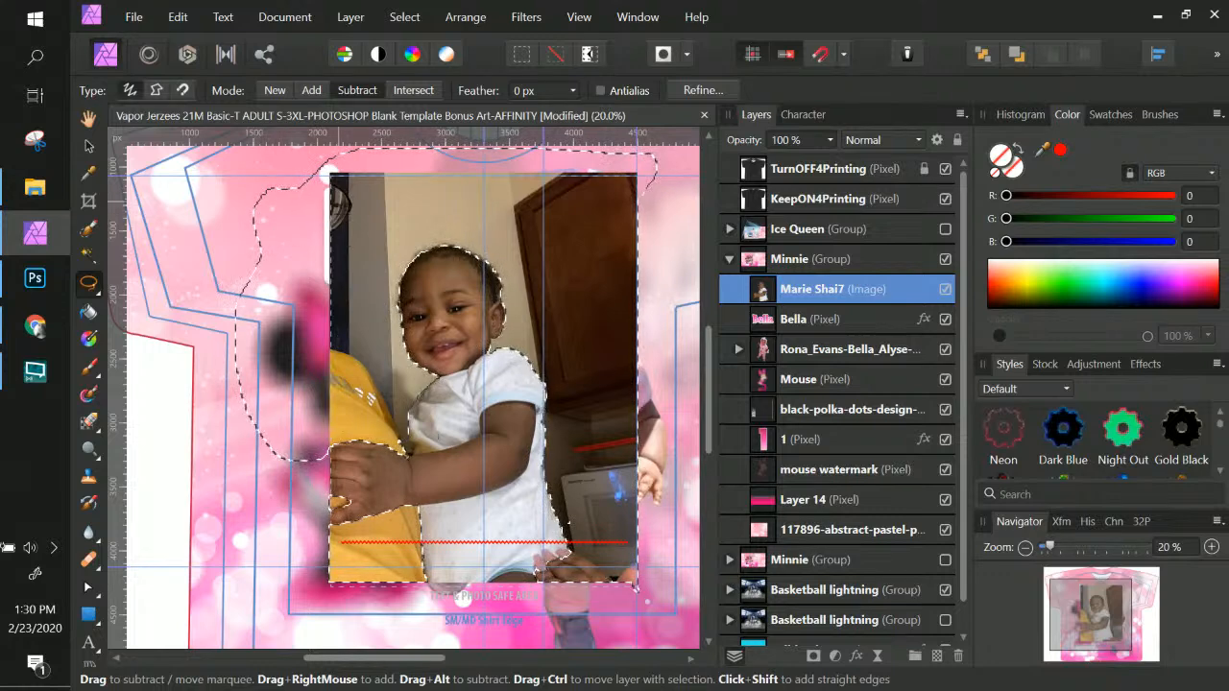
{"action": "mouse_move", "coordinate": [663, 174]}
{"action": "left_mouse_down"}
{"action": "mouse_move", "coordinate": [613, 165]}
{"action": "mouse_move", "coordinate": [607, 506]}
{"action": "mouse_move", "coordinate": [637, 611]}
{"action": "mouse_move", "coordinate": [684, 485]}
{"action": "mouse_move", "coordinate": [664, 249]}
{"action": "mouse_move", "coordinate": [679, 204]}
{"action": "mouse_move", "coordinate": [662, 173]}
{"action": "left_mouse_up"}
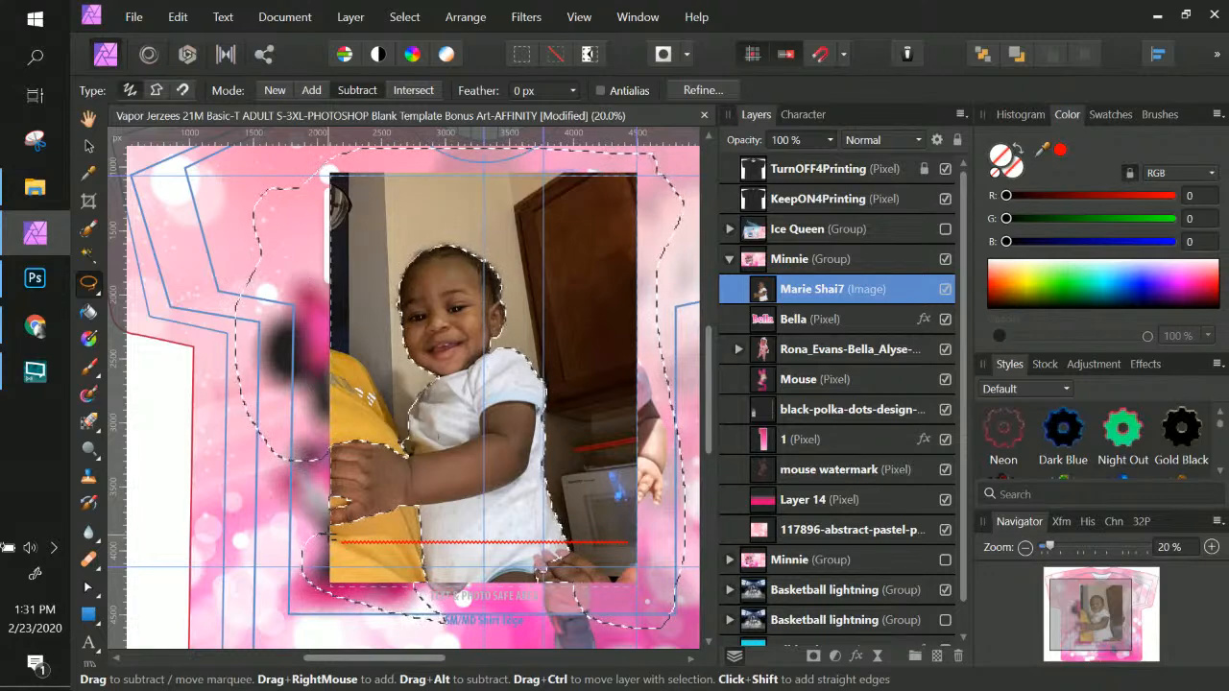
{"action": "mouse_move", "coordinate": [300, 421]}
{"action": "left_mouse_down"}
{"action": "mouse_move", "coordinate": [333, 429]}
{"action": "mouse_move", "coordinate": [323, 445]}
{"action": "mouse_move", "coordinate": [294, 429]}
{"action": "left_mouse_up"}
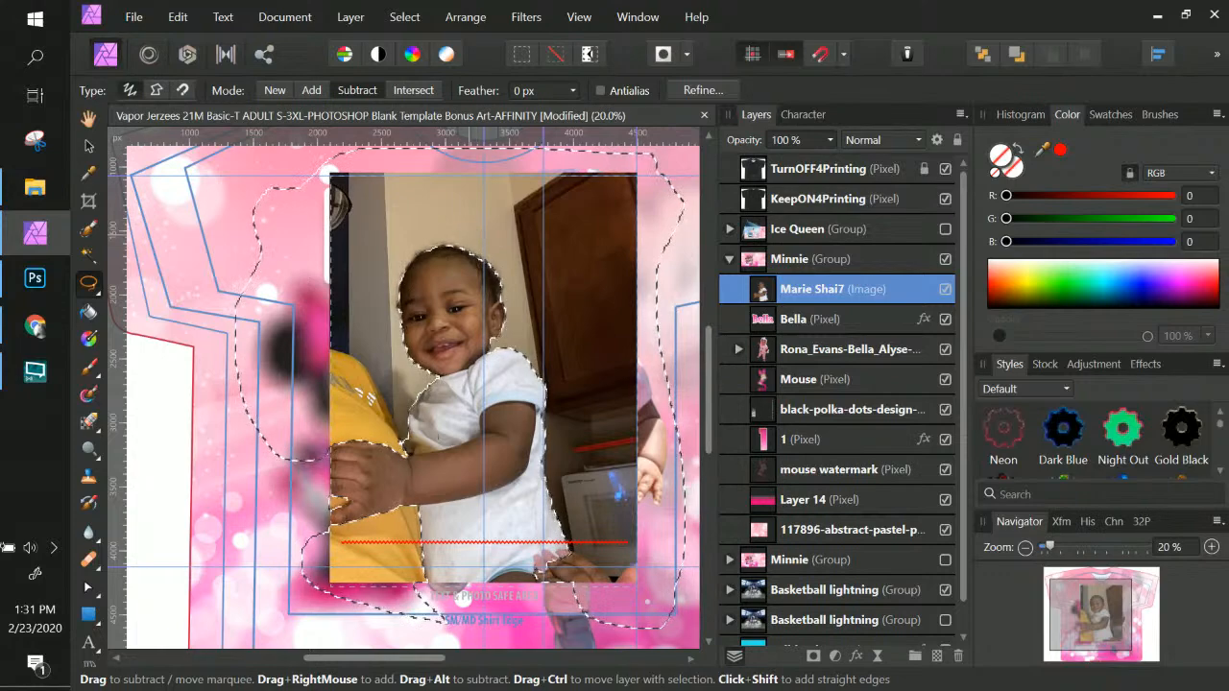
In Refine Selection, try feather, ramp and border values, then set smoothing to 12 px
{"action": "left_click", "coordinate": [686, 92]}
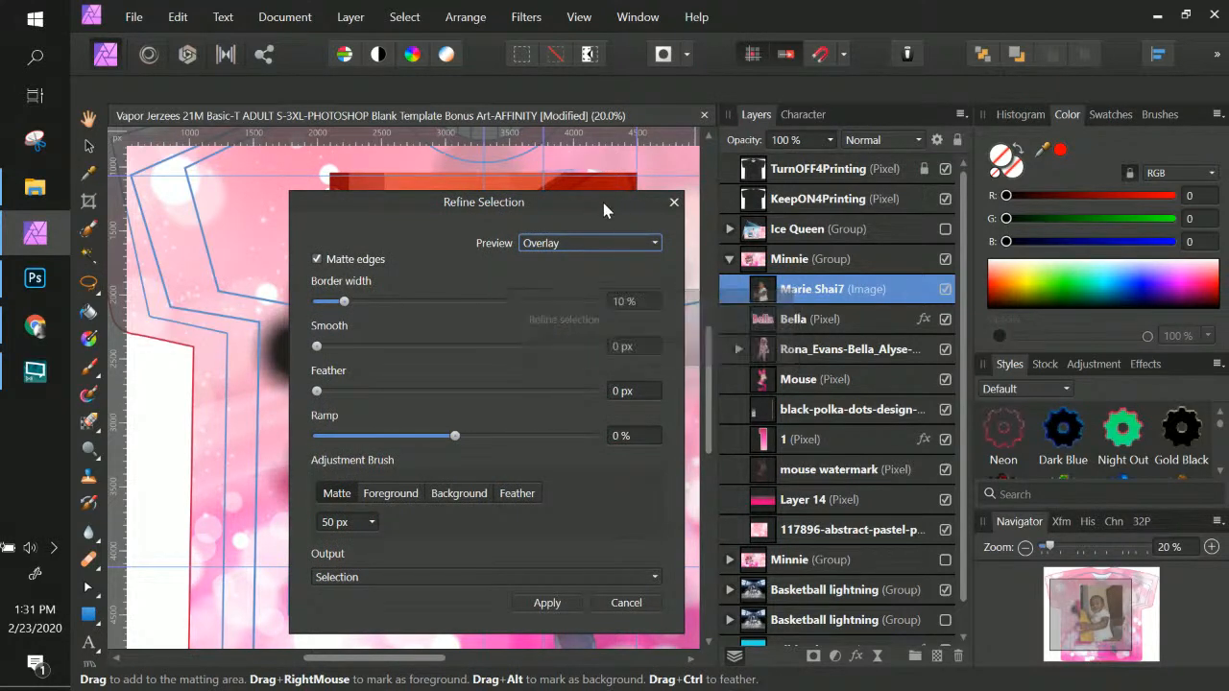
{"action": "left_click_drag", "start_coordinate": [603, 202], "coordinate": [915, 188]}
{"action": "key", "text": "ctrl+plus"}
{"action": "key", "text": "ctrl+plus"}
{"action": "key", "text": "ctrl+plus"}
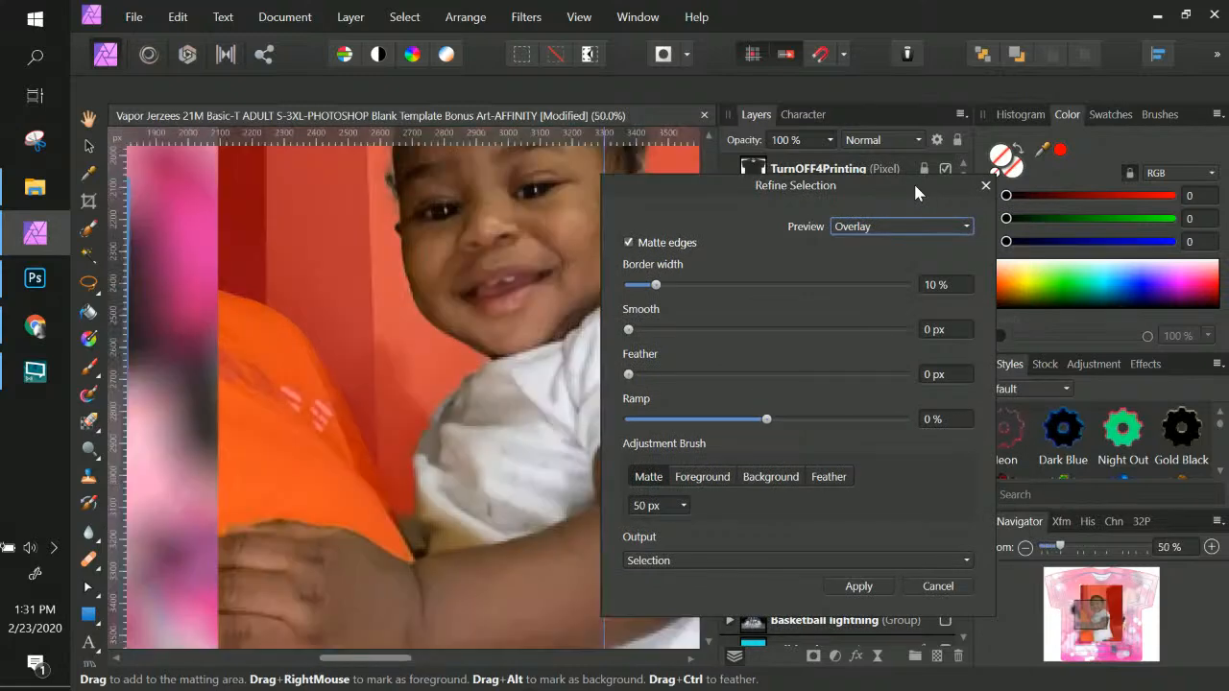
{"action": "left_click_drag", "start_coordinate": [729, 259], "coordinate": [423, 412]}
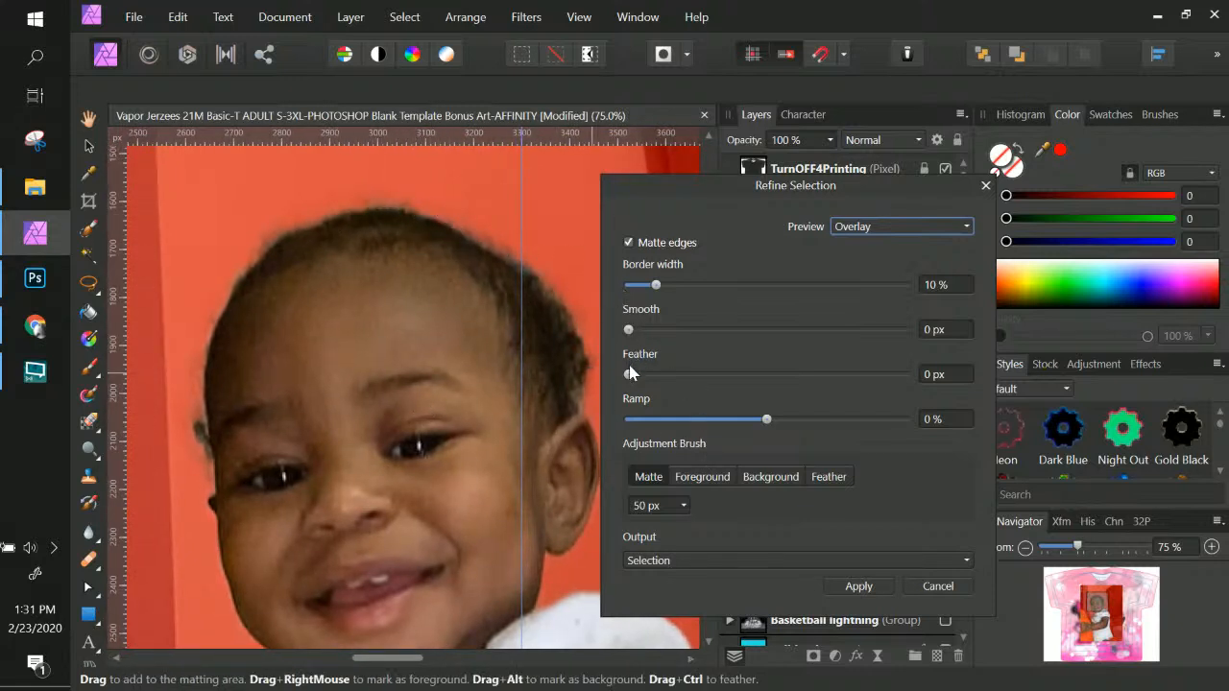
{"action": "left_click_drag", "start_coordinate": [641, 377], "coordinate": [666, 376]}
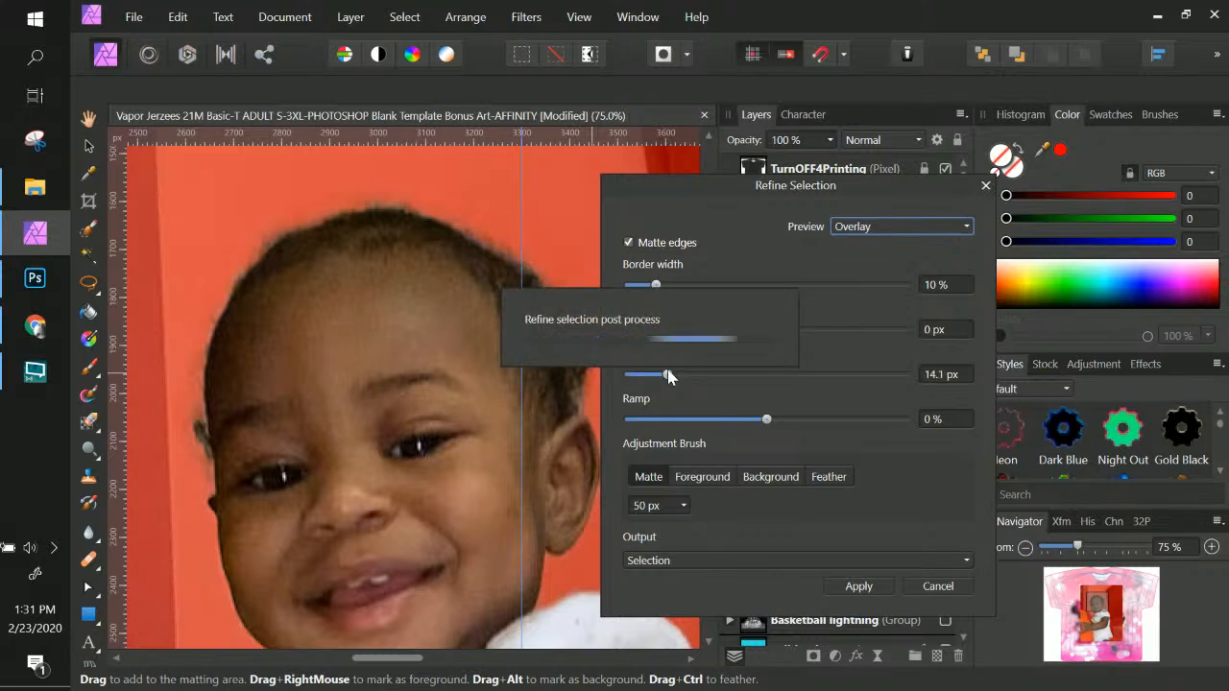
{"action": "left_click", "coordinate": [712, 421]}
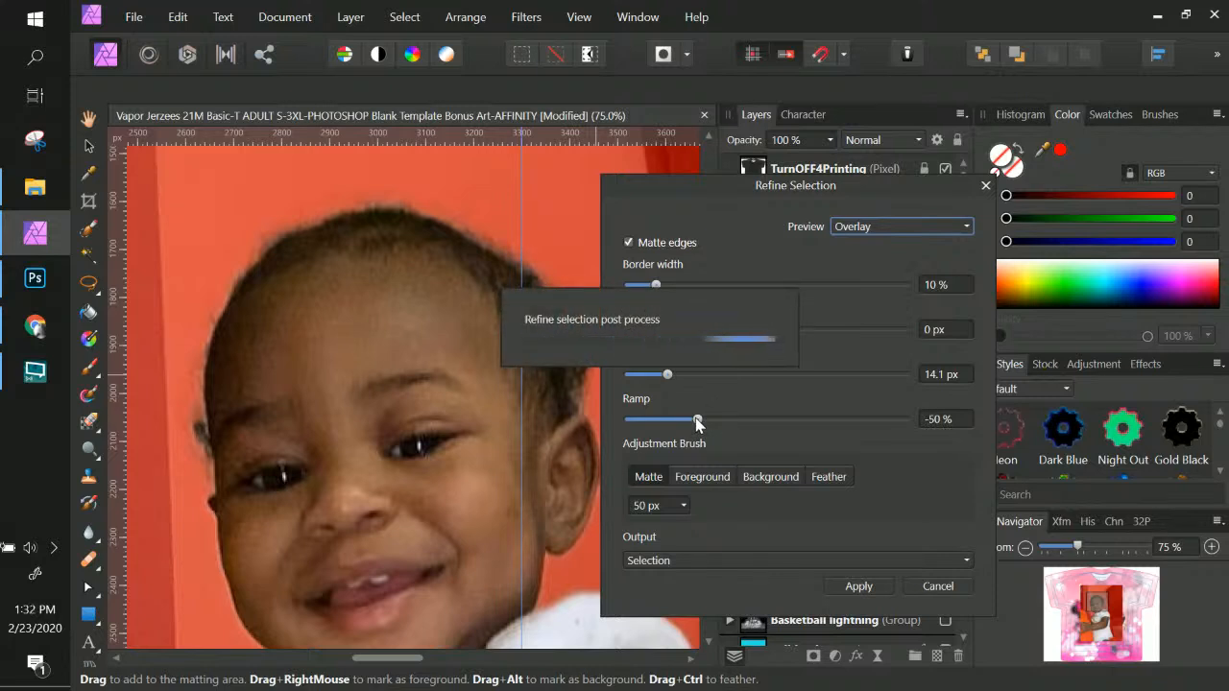
{"action": "left_click_drag", "start_coordinate": [698, 423], "coordinate": [595, 415]}
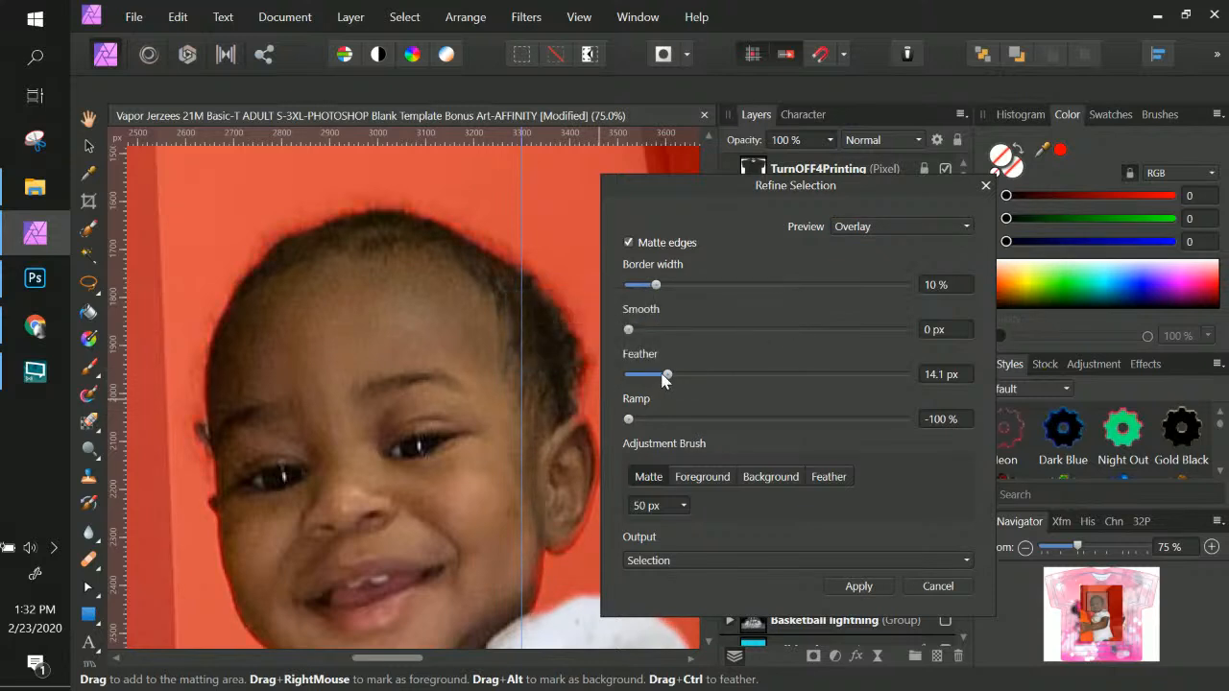
{"action": "left_click_drag", "start_coordinate": [666, 377], "coordinate": [626, 385]}
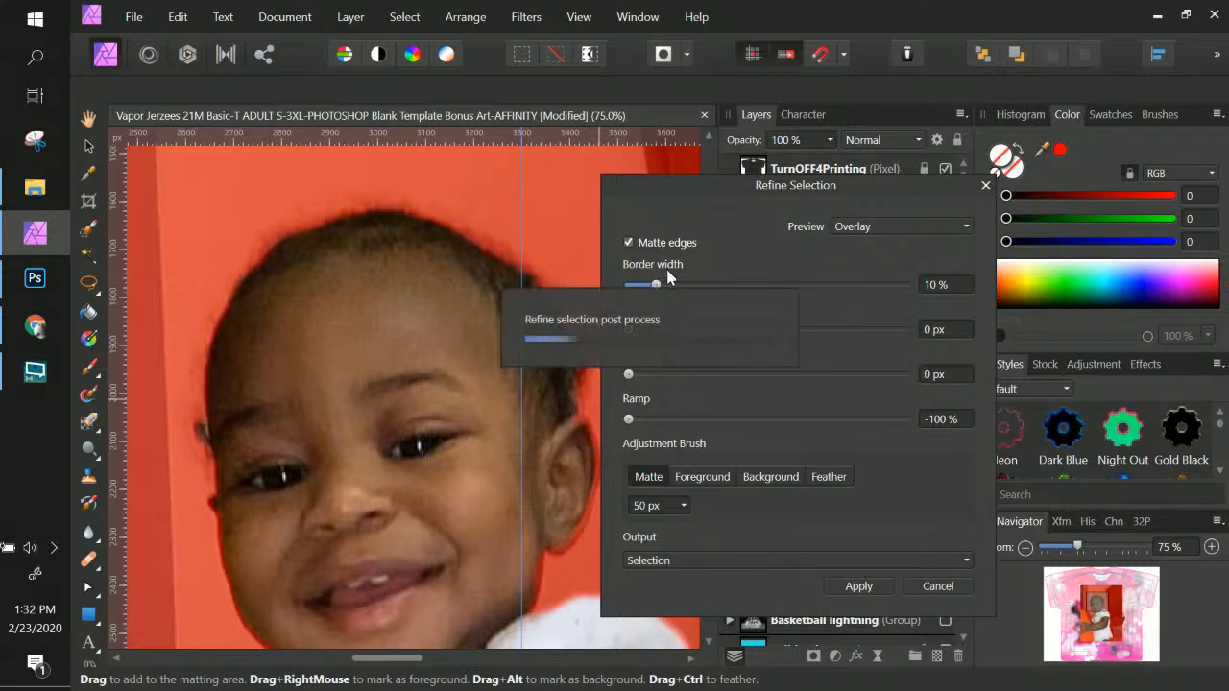
{"action": "left_click_drag", "start_coordinate": [658, 287], "coordinate": [626, 287]}
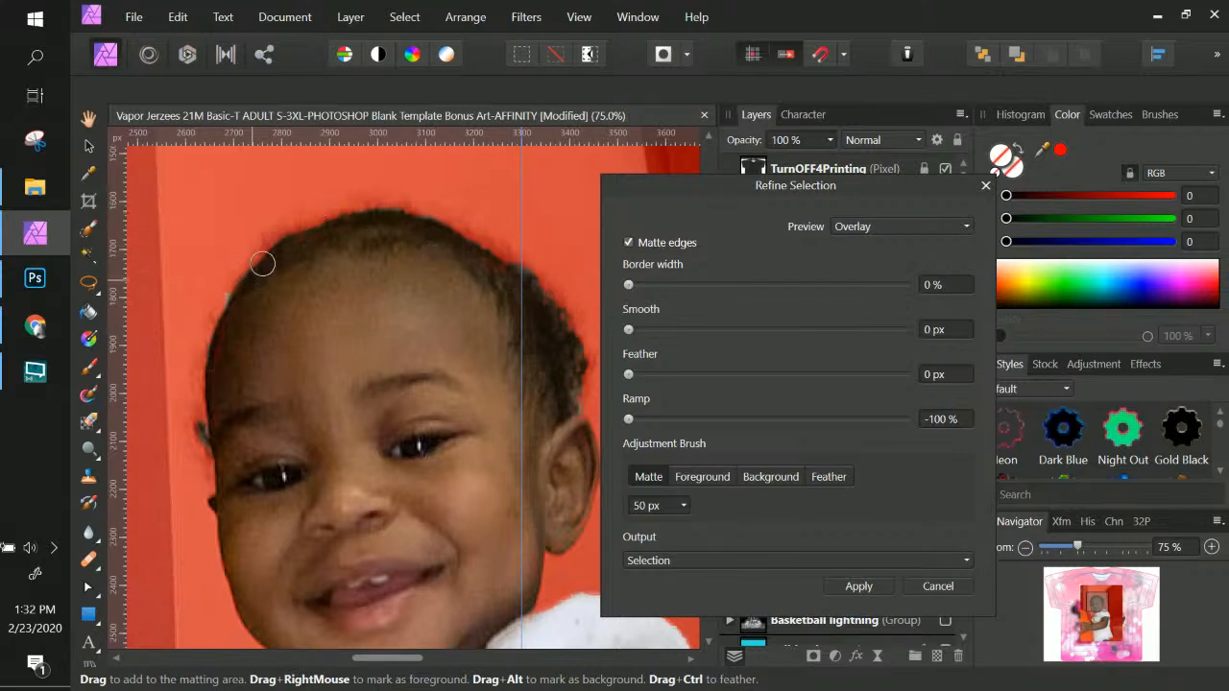
{"action": "left_click", "coordinate": [646, 286]}
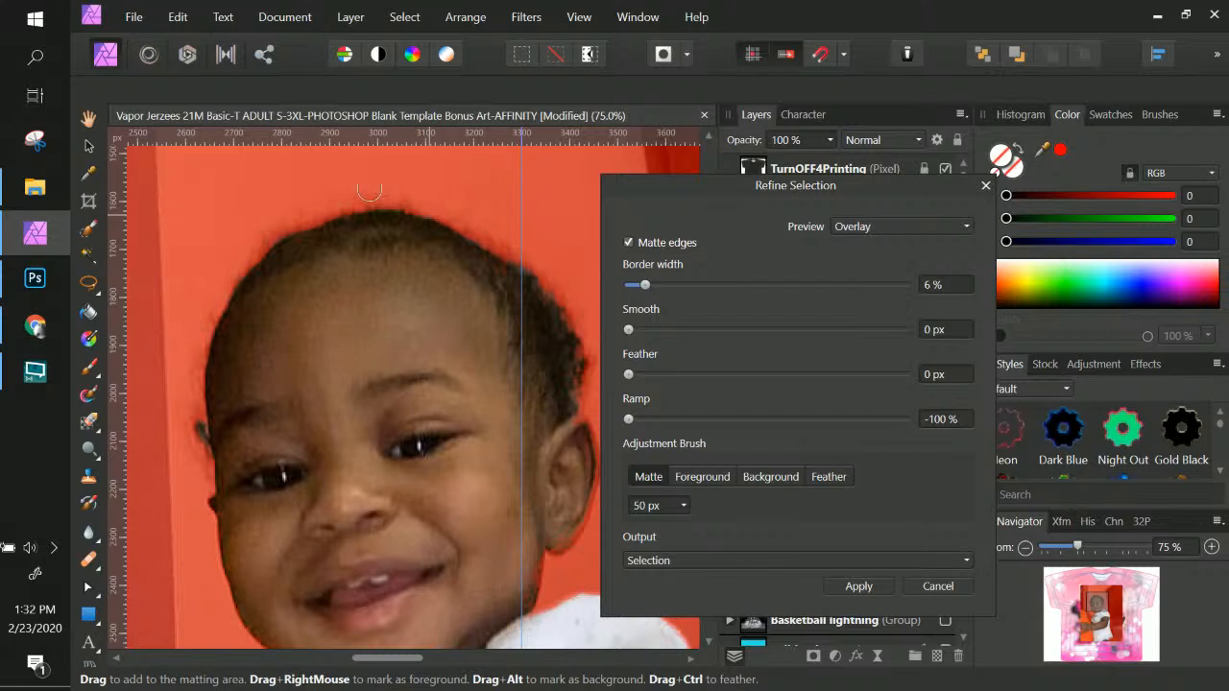
{"action": "left_click", "coordinate": [646, 332]}
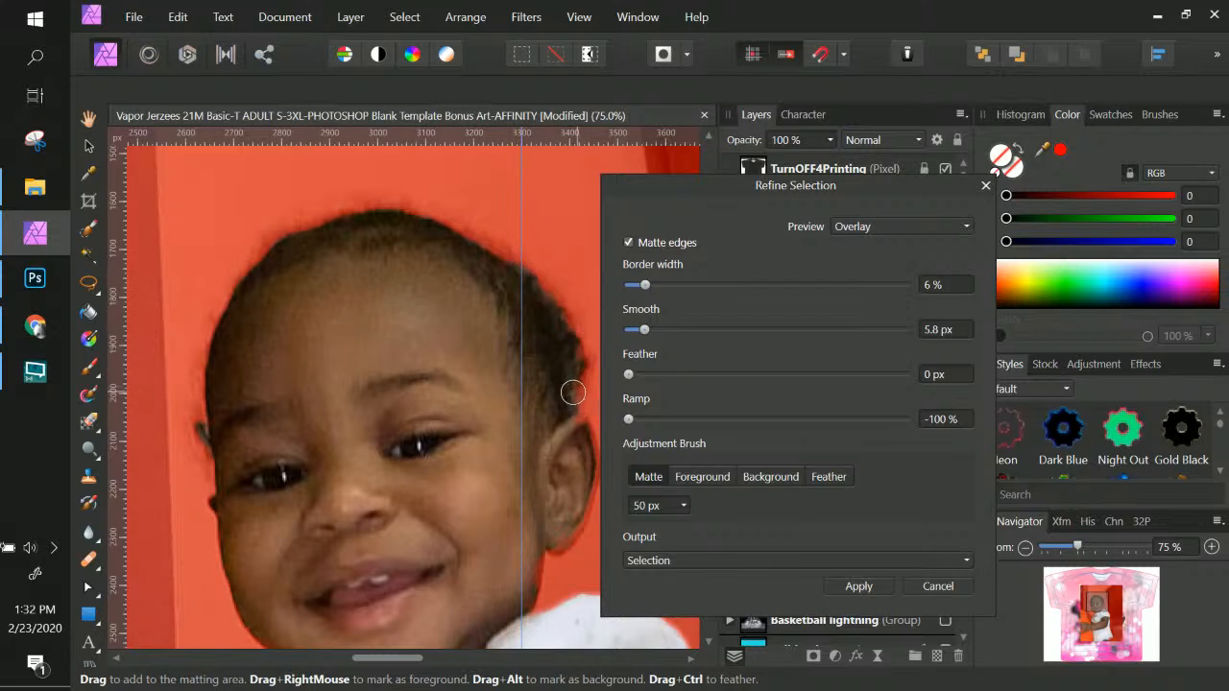
{"action": "left_click_drag", "start_coordinate": [656, 333], "coordinate": [663, 331]}
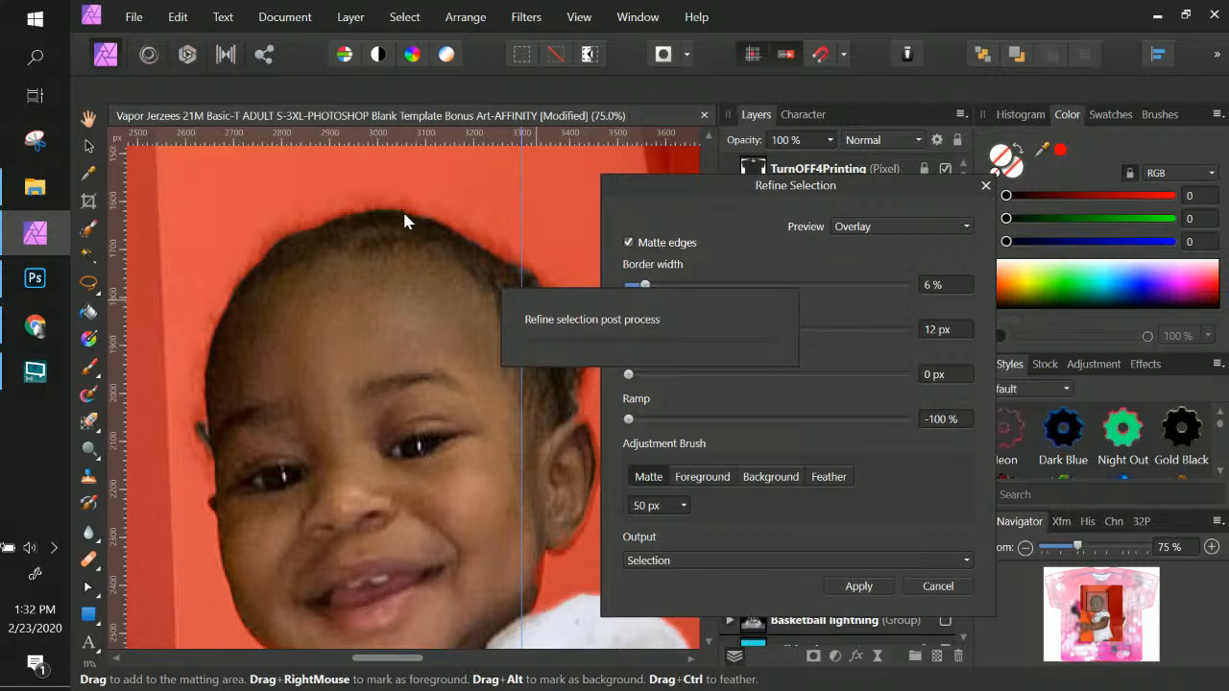
Matte the hair edge and settle on border 2%, feather 6 px and ramp -44%
{"action": "mouse_move", "coordinate": [508, 248]}
{"action": "left_mouse_down"}
{"action": "mouse_move", "coordinate": [567, 320]}
{"action": "mouse_move", "coordinate": [586, 375]}
{"action": "mouse_move", "coordinate": [577, 416]}
{"action": "left_mouse_up"}
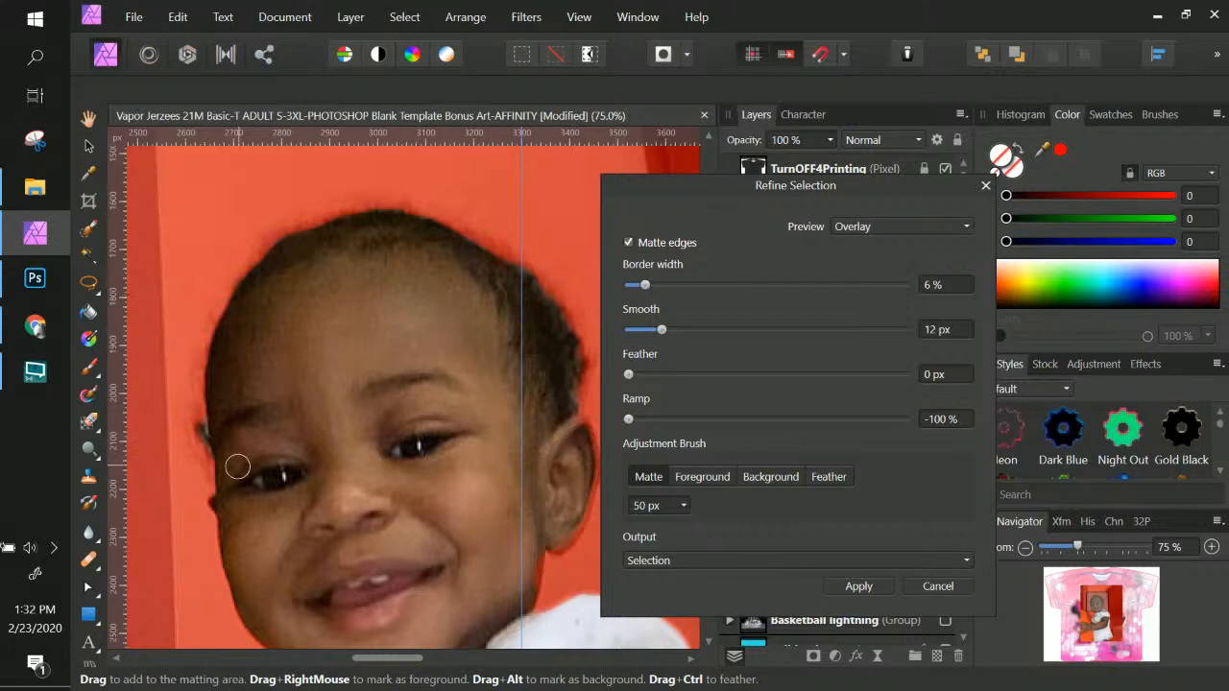
{"action": "left_click", "coordinate": [667, 374]}
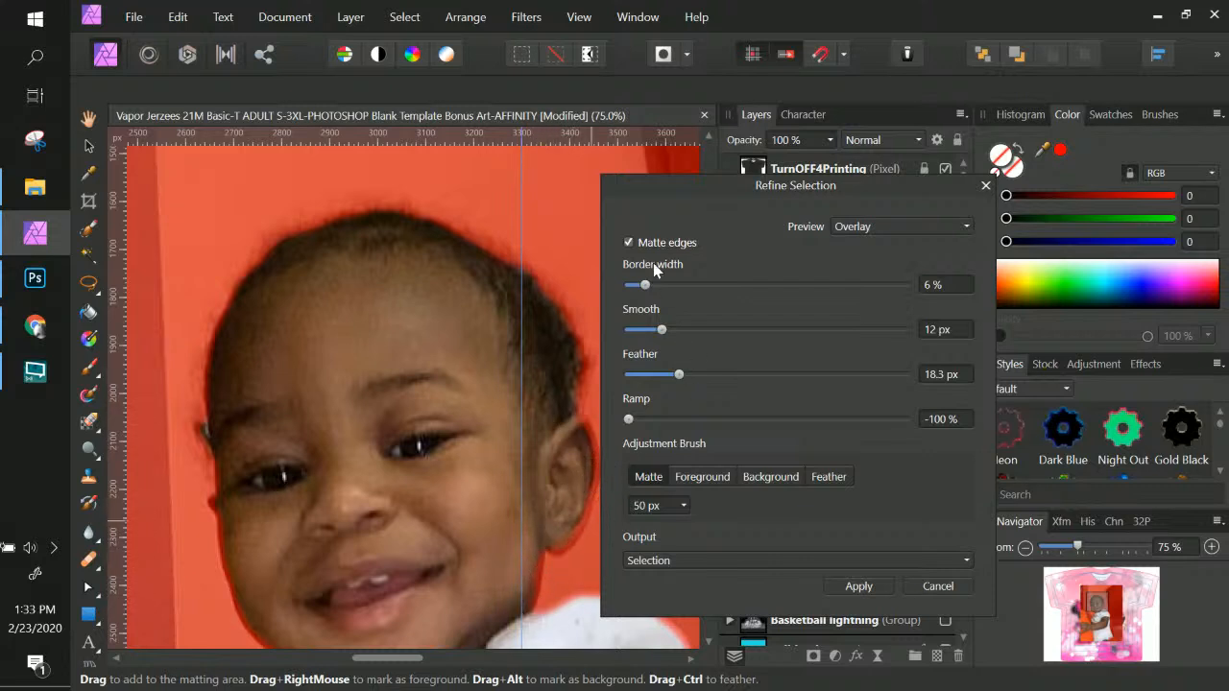
{"action": "left_click_drag", "start_coordinate": [642, 287], "coordinate": [635, 286]}
{"action": "left_click", "coordinate": [646, 372]}
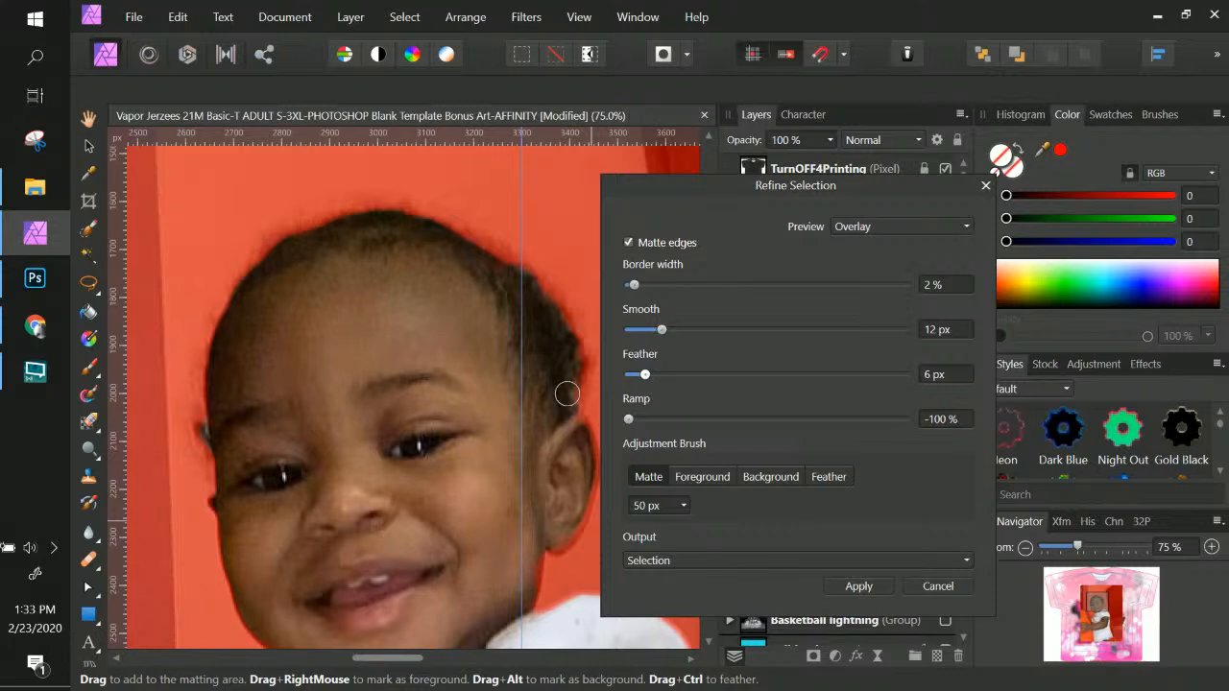
{"action": "left_click", "coordinate": [663, 420]}
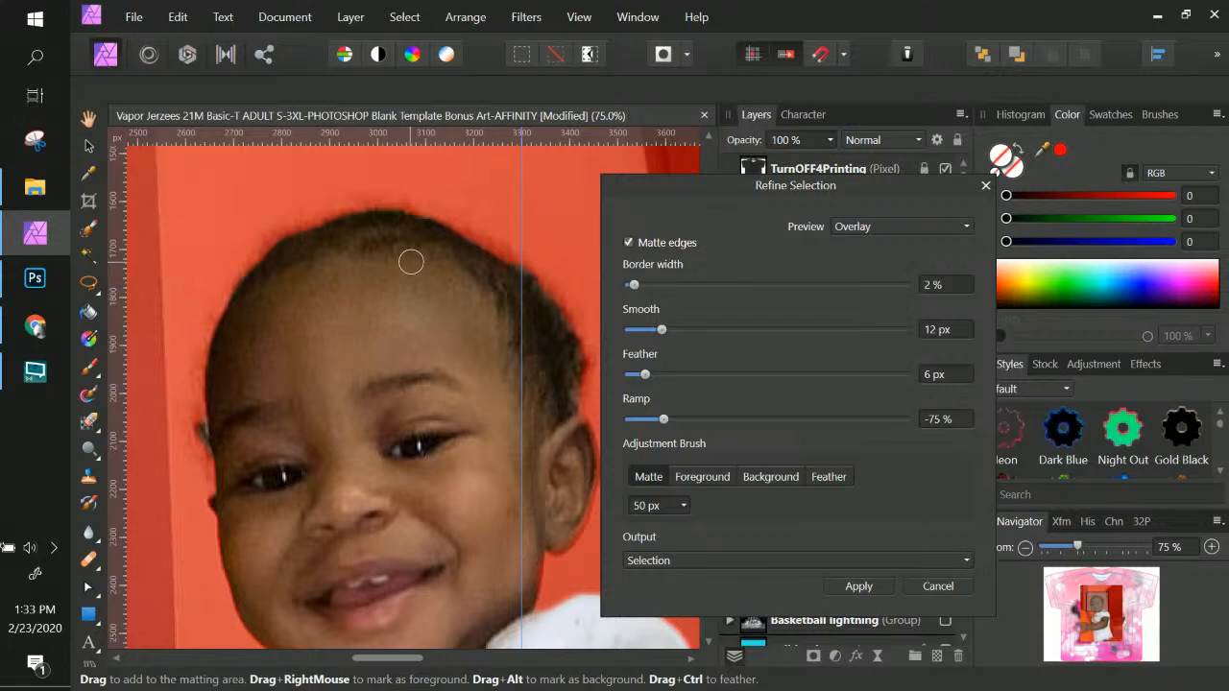
{"action": "left_click", "coordinate": [707, 420]}
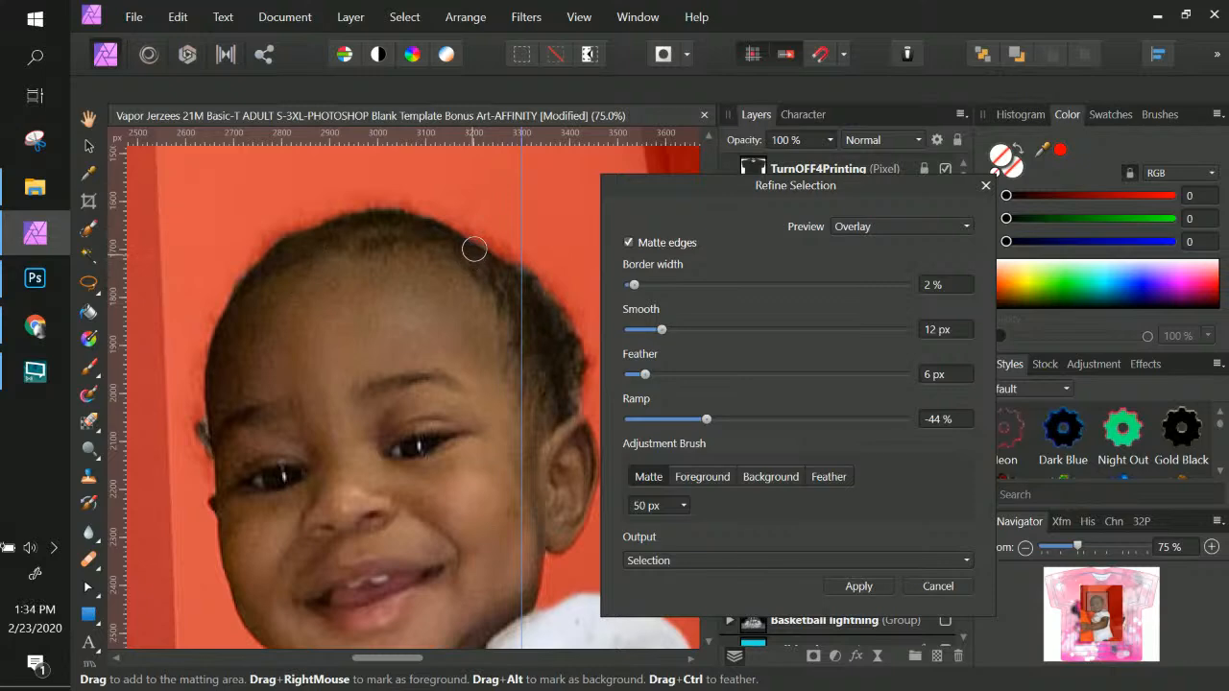
{"action": "scroll", "coordinate": [467, 471], "scroll_direction": "down", "scroll_amount": 6}
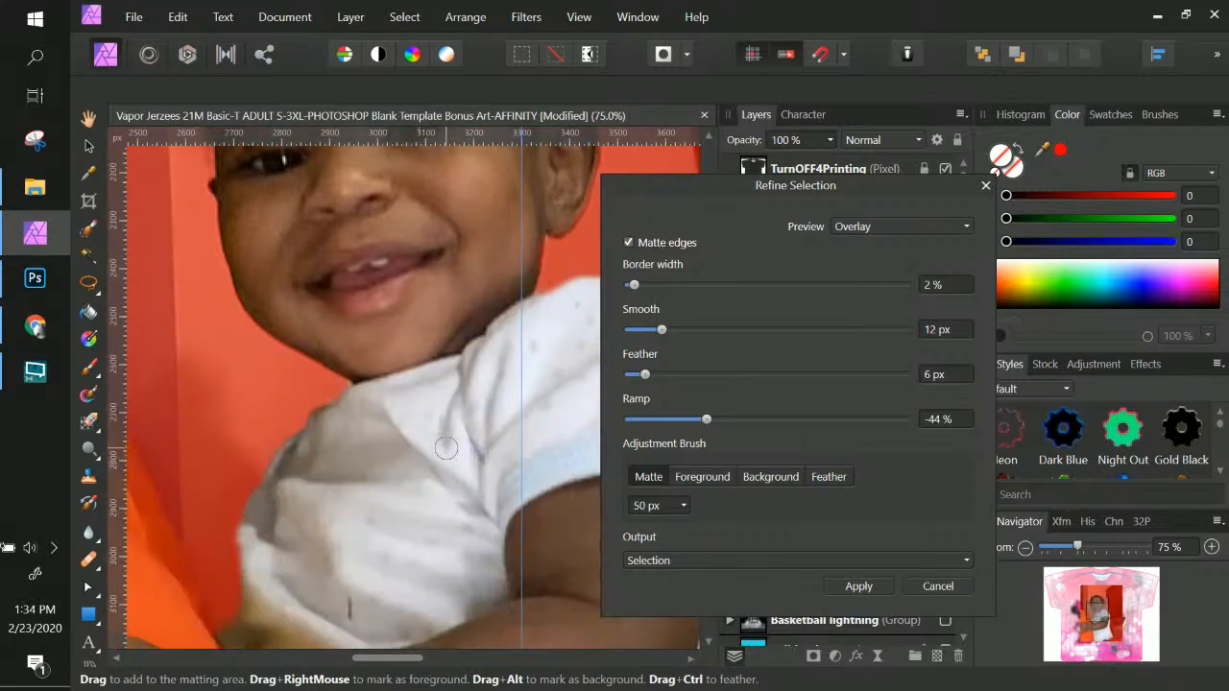
{"action": "scroll", "coordinate": [443, 443], "scroll_direction": "down", "scroll_amount": 5}
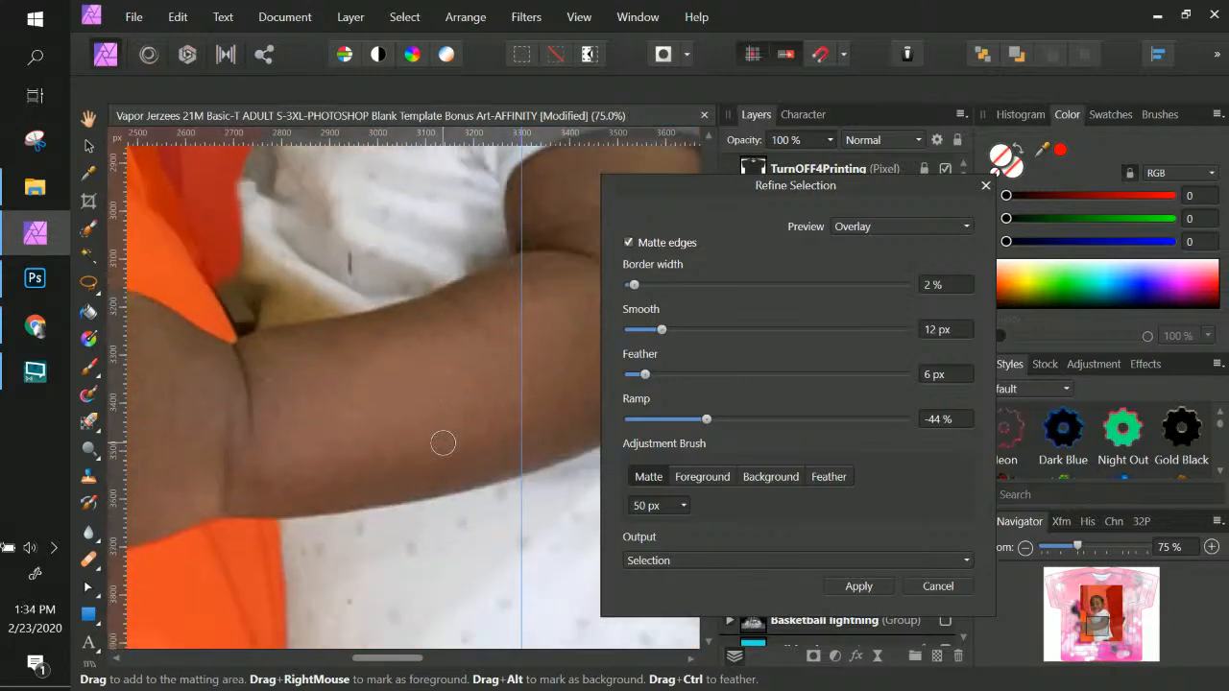
{"action": "scroll", "coordinate": [443, 443], "scroll_direction": "up", "scroll_amount": 3}
{"action": "scroll", "coordinate": [442, 443], "scroll_direction": "up", "scroll_amount": 6}
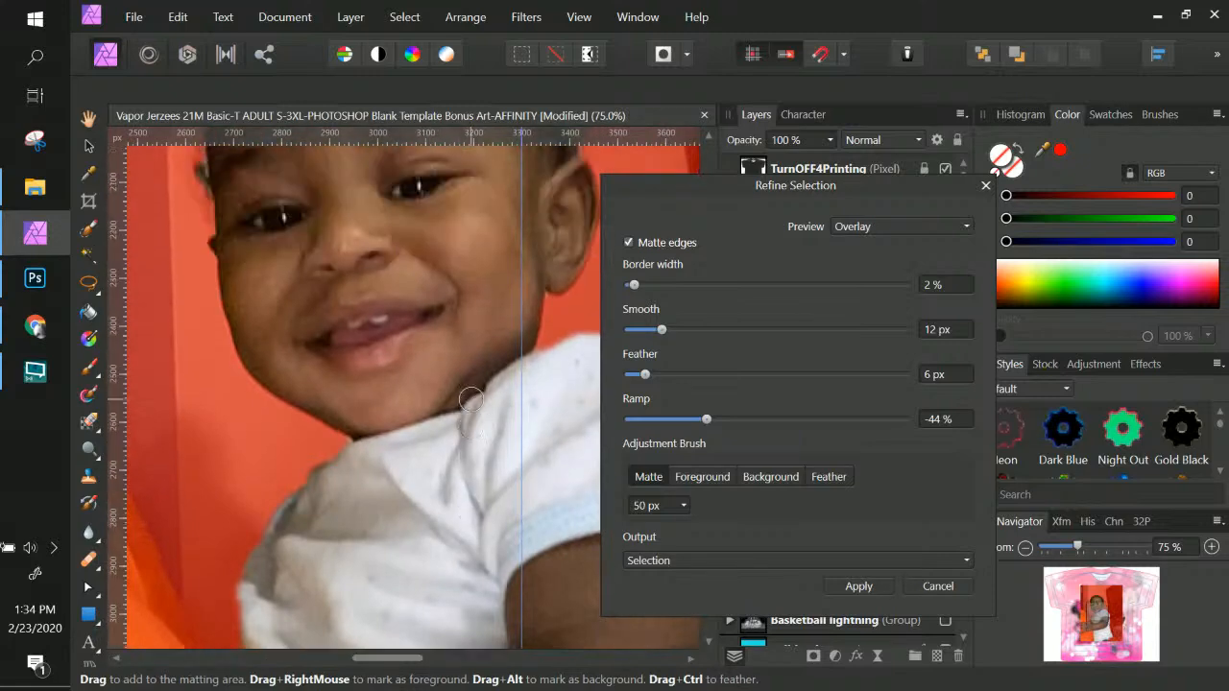
{"action": "scroll", "coordinate": [470, 398], "scroll_direction": "up", "scroll_amount": 1}
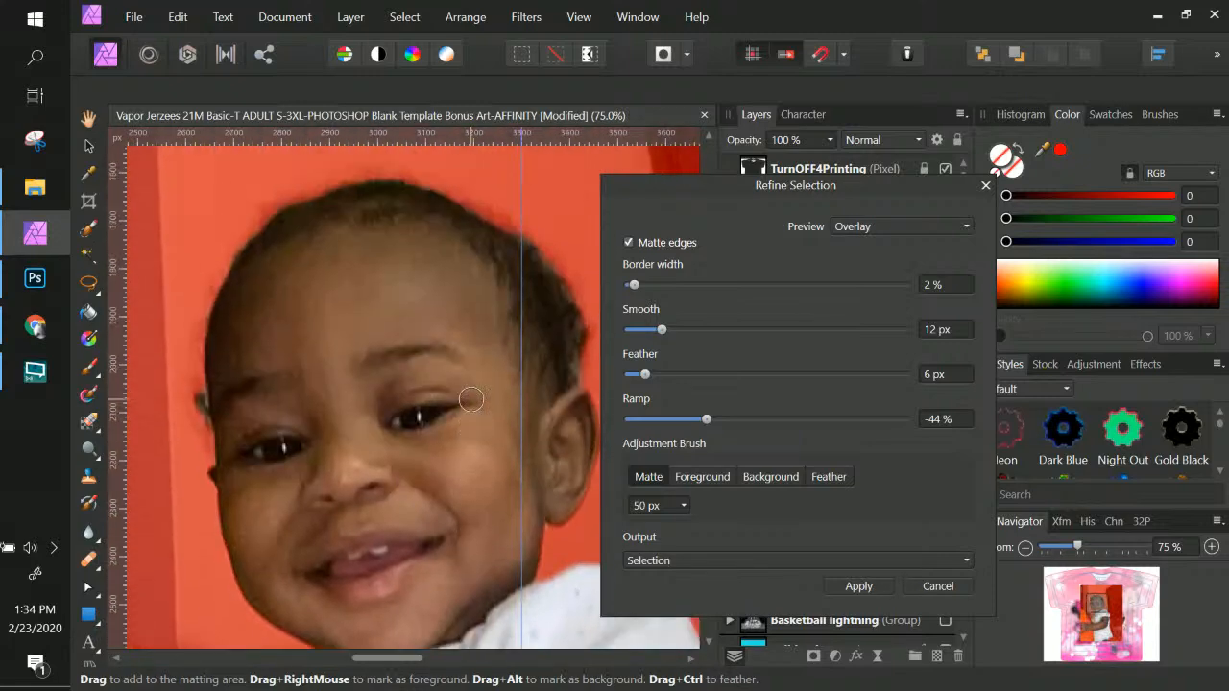
{"action": "left_click", "coordinate": [849, 586]}
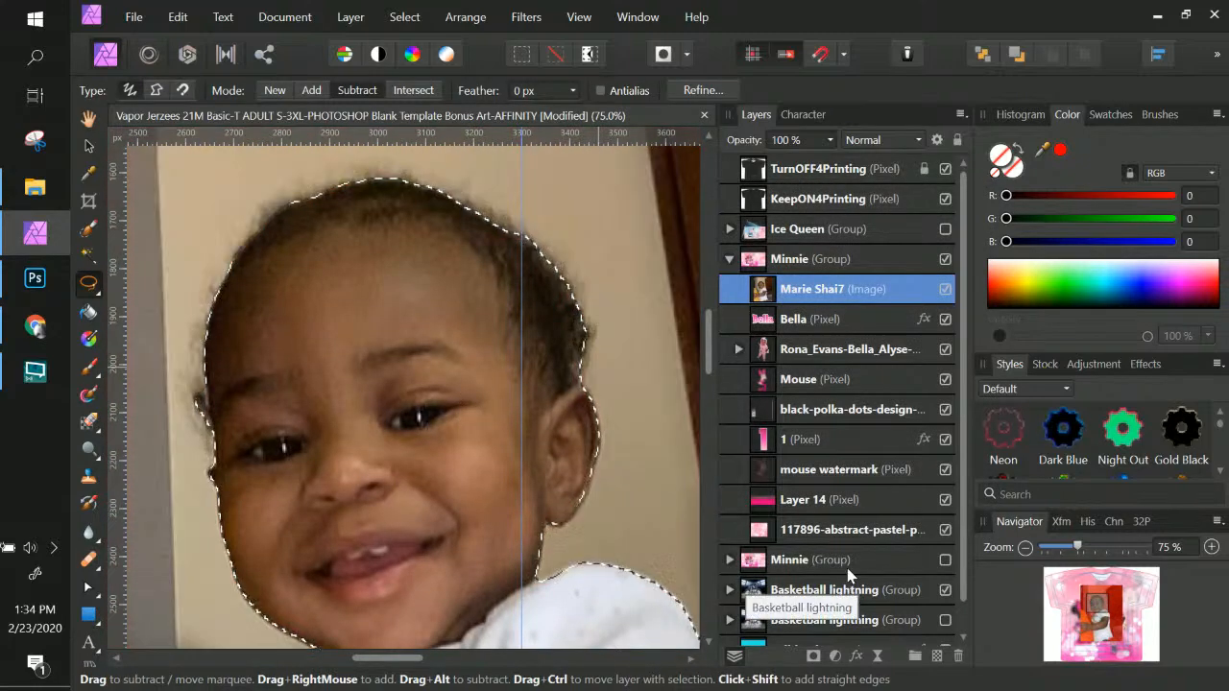
{"action": "left_click", "coordinate": [813, 657]}
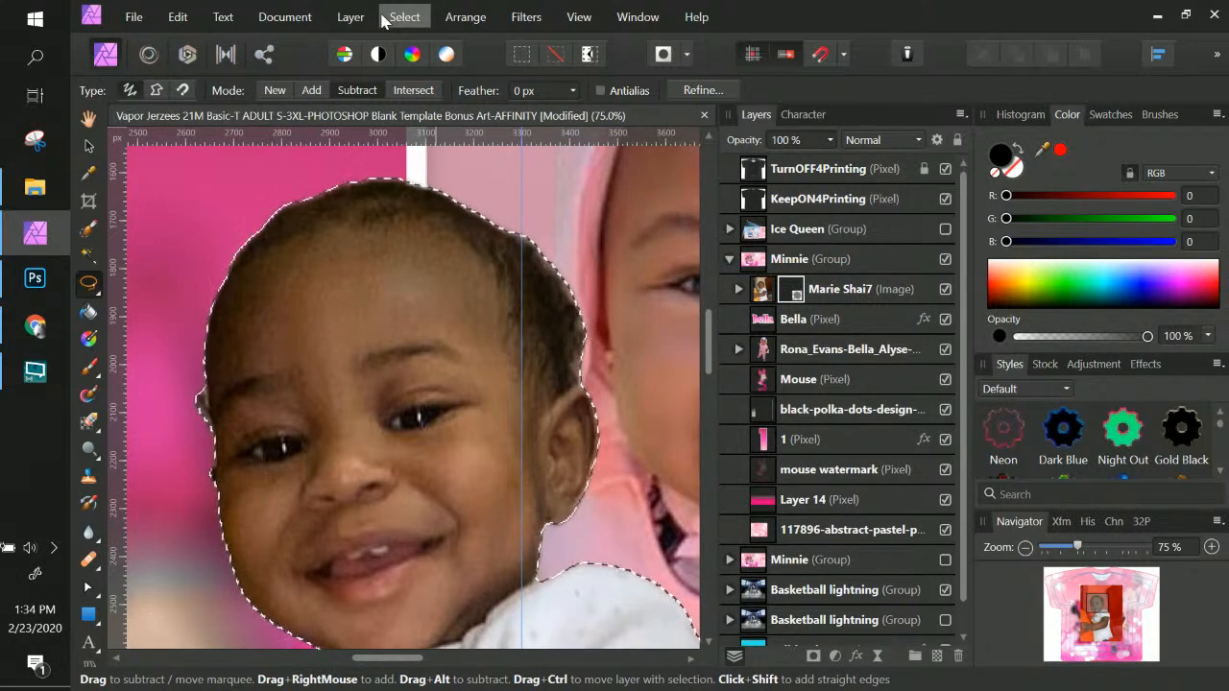
{"action": "key", "text": "ctrl+d"}
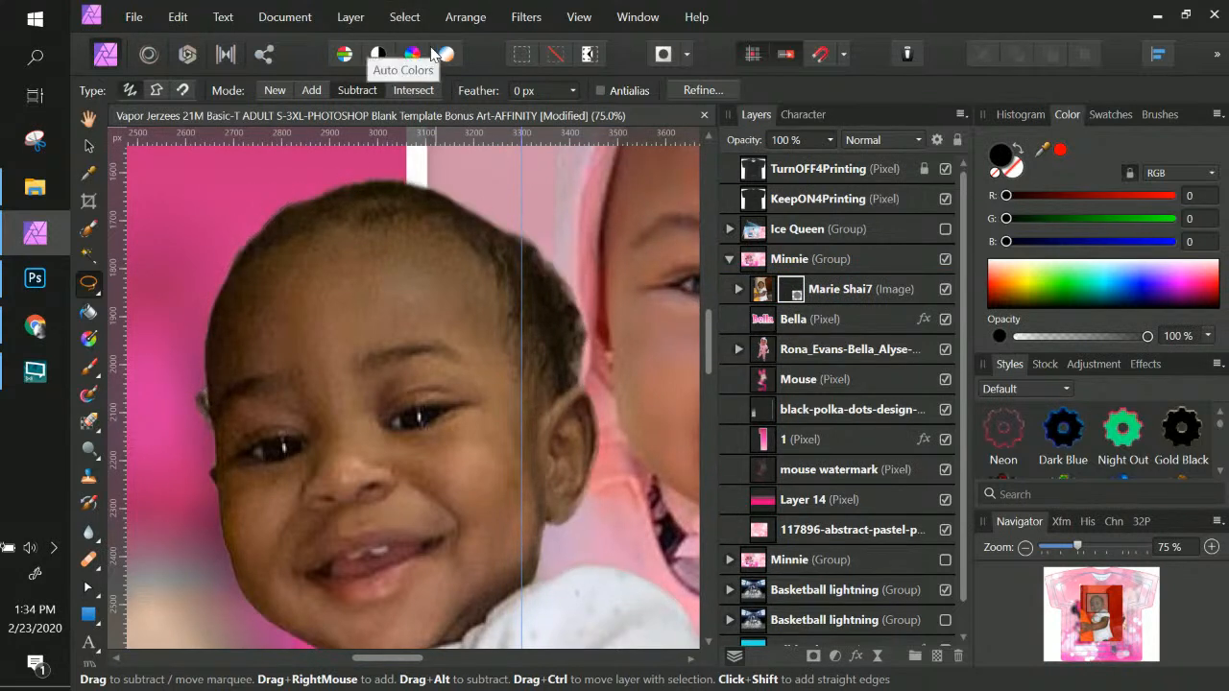
{"action": "scroll", "coordinate": [403, 384], "scroll_direction": "down", "scroll_amount": 5}
{"action": "scroll", "coordinate": [554, 188], "scroll_direction": "down", "scroll_amount": 4}
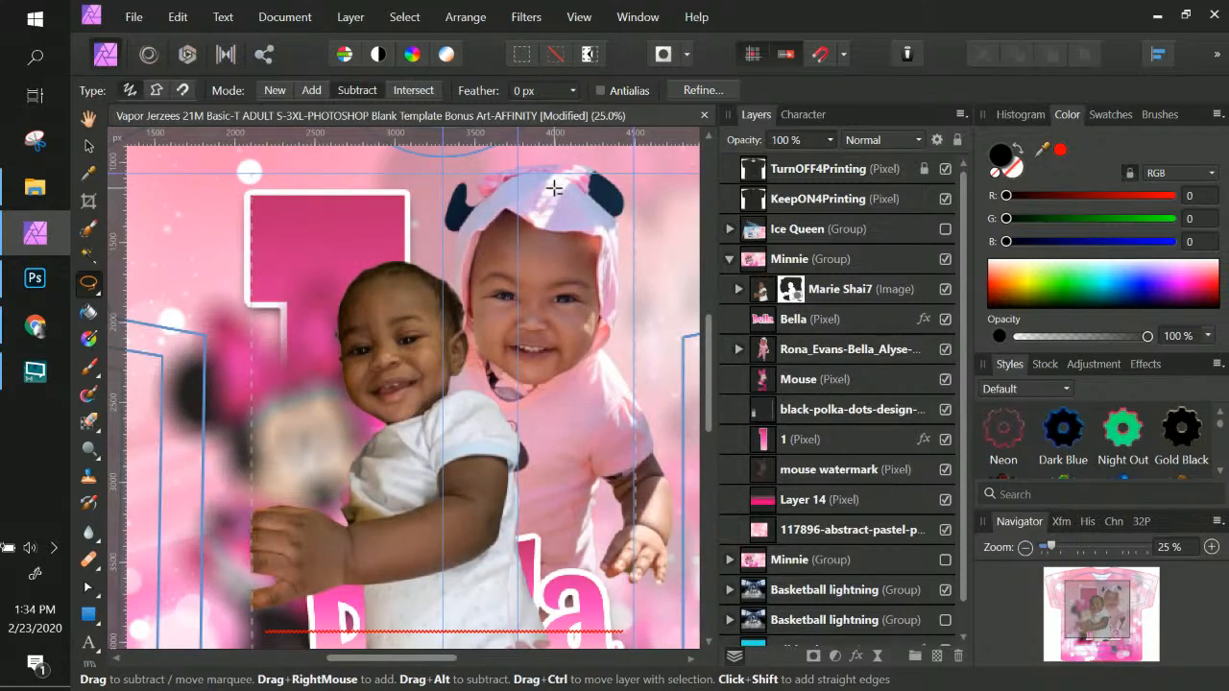
{"action": "left_click", "coordinate": [87, 148]}
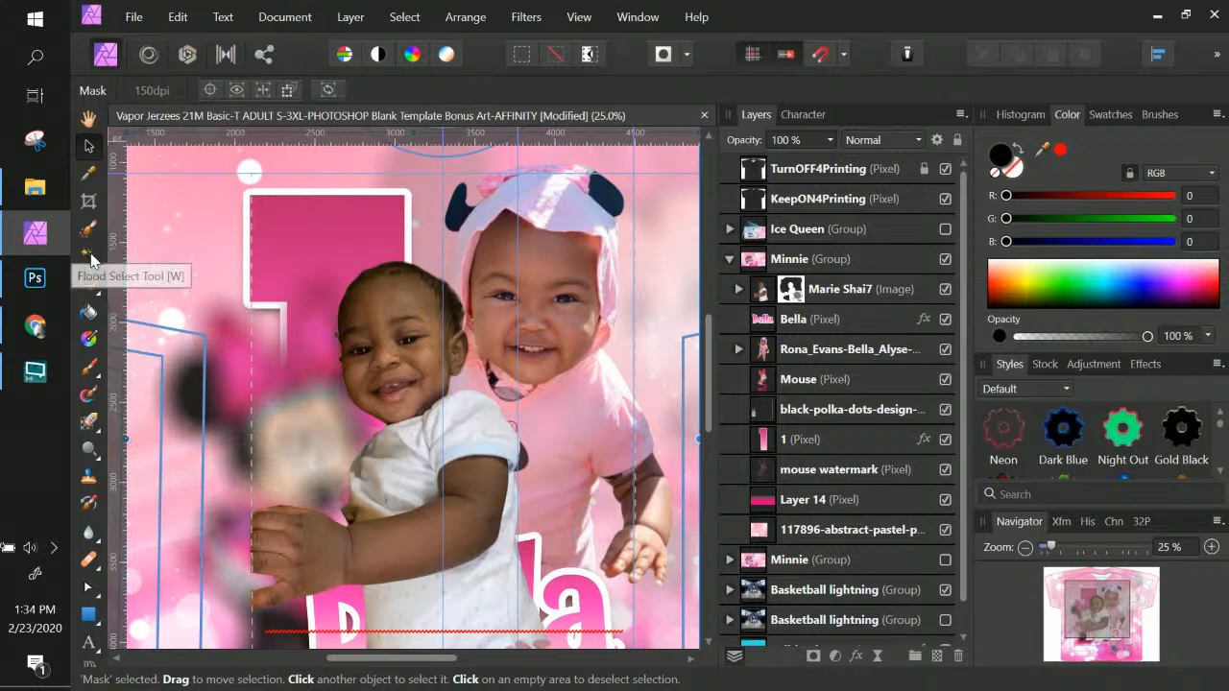
{"action": "right_click", "coordinate": [392, 326]}
{"action": "left_click", "coordinate": [426, 329]}
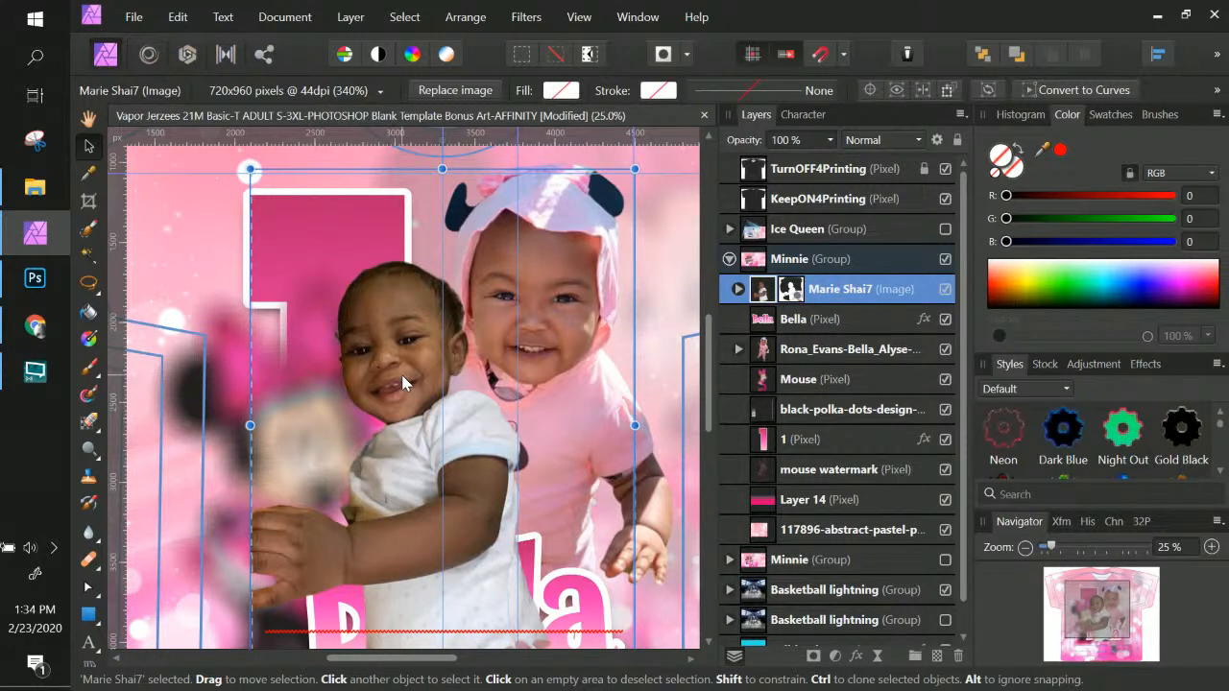
{"action": "scroll", "coordinate": [401, 383], "scroll_direction": "up", "scroll_amount": 2}
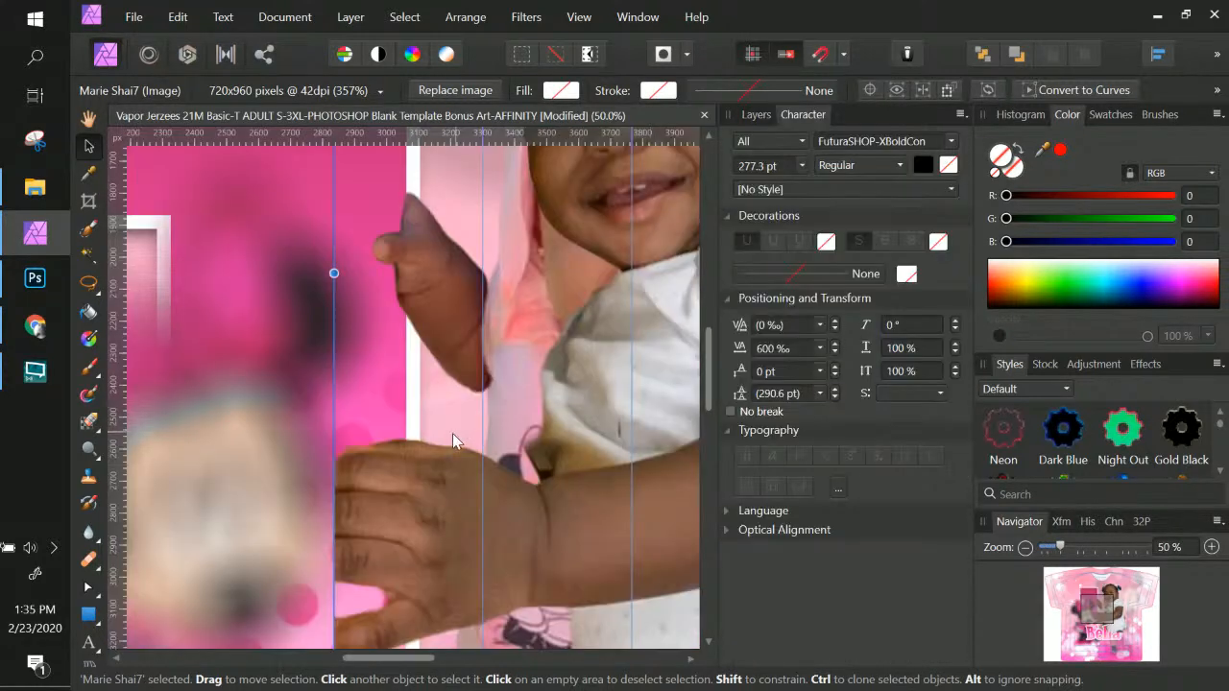
Return the side panel from Character settings to the Layers list
{"action": "left_click", "coordinate": [745, 118]}
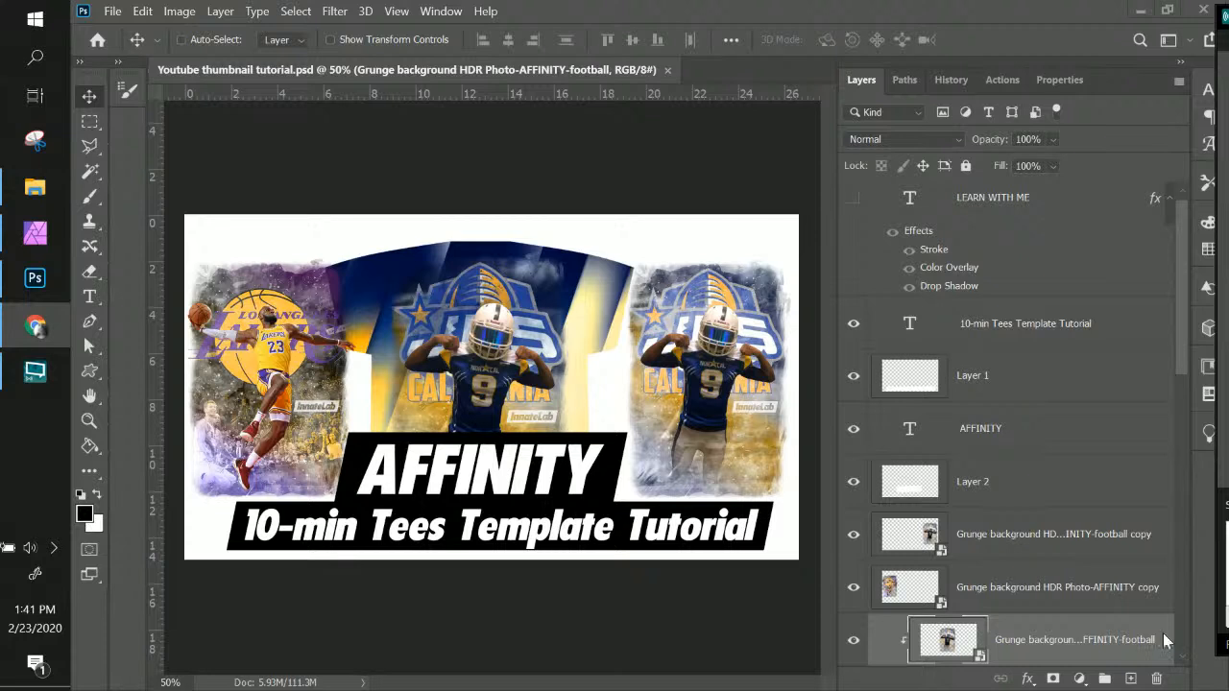
Check the Wi-Fi network list, then close the thumbnail document and quit Photoshop
{"action": "left_click", "coordinate": [55, 548]}
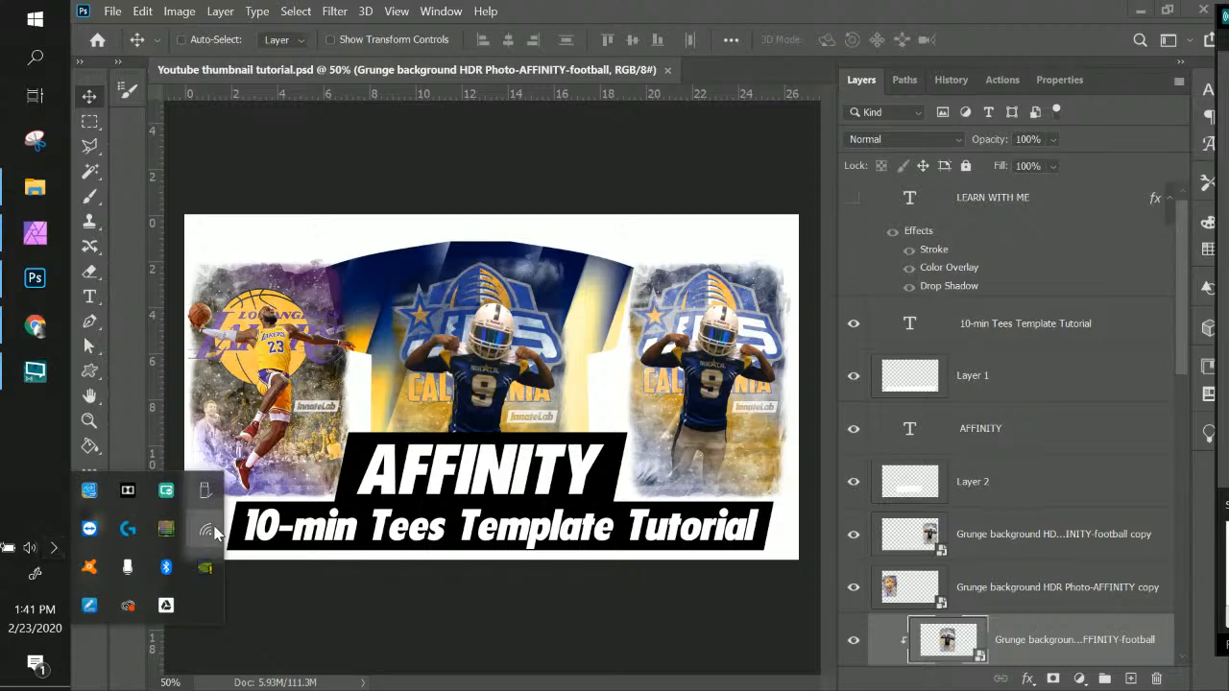
{"action": "left_click", "coordinate": [205, 529]}
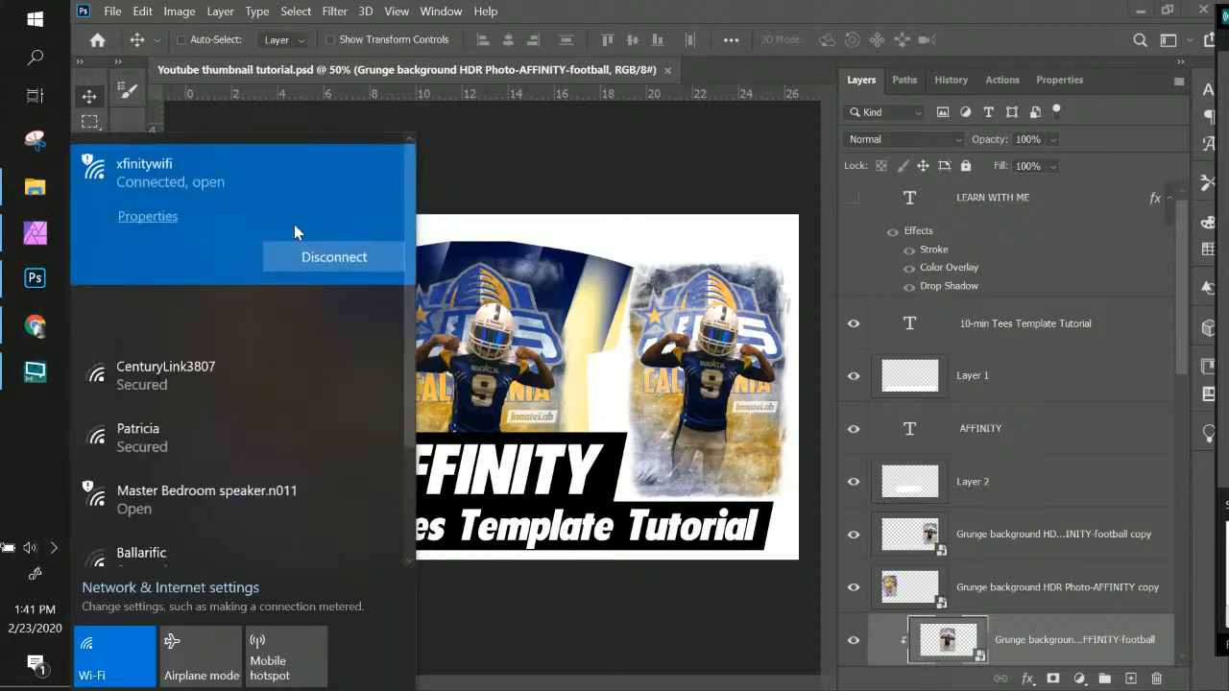
{"action": "left_click", "coordinate": [563, 83]}
{"action": "key", "text": "ctrl+w"}
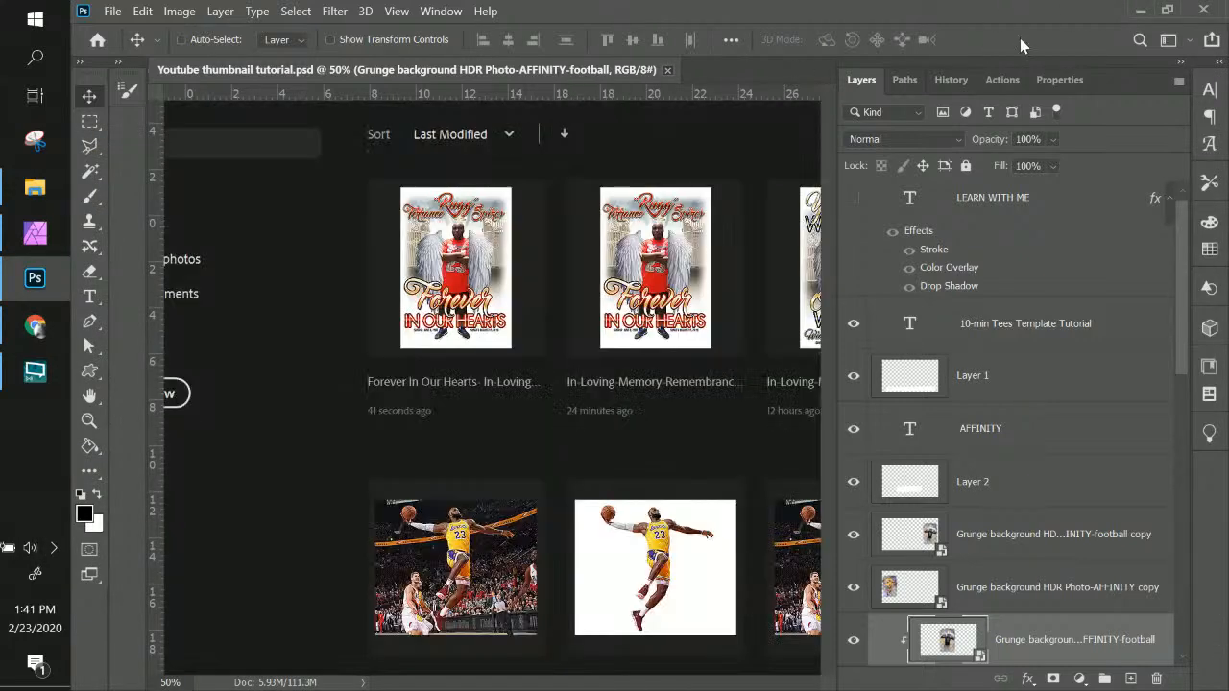
{"action": "left_click", "coordinate": [1203, 11]}
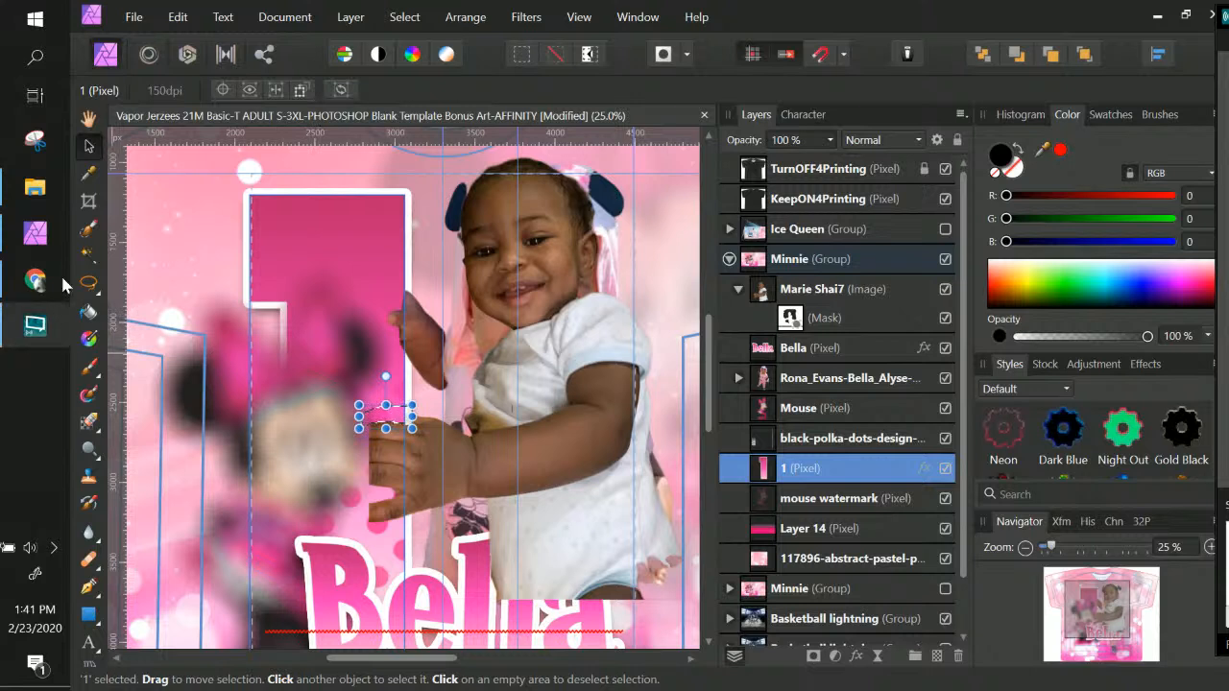
{"action": "mouse_move", "coordinate": [44, 282]}
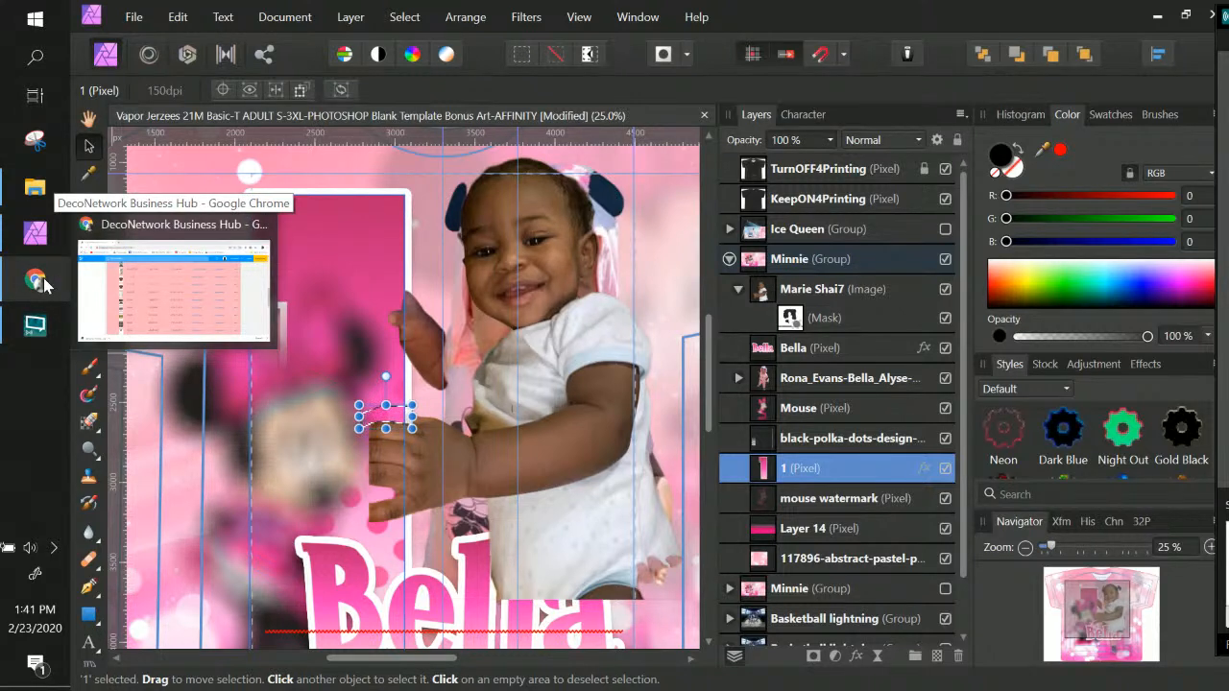
{"action": "left_click", "coordinate": [37, 62]}
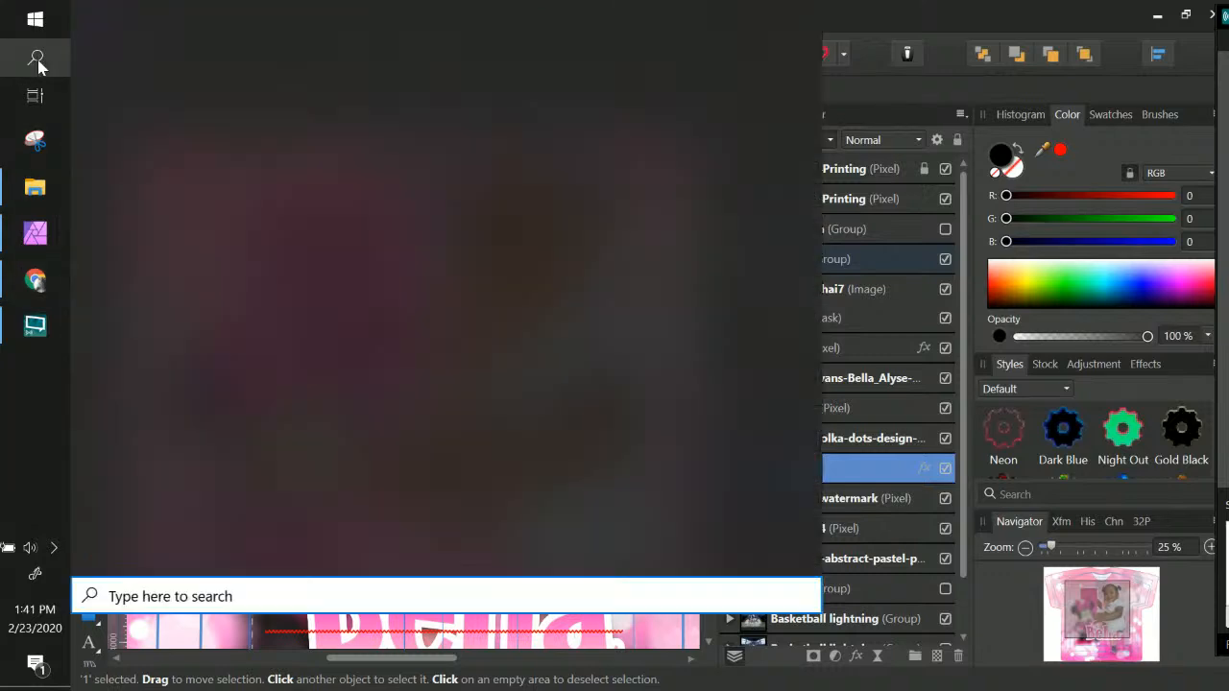
{"action": "type", "text": "xf"}
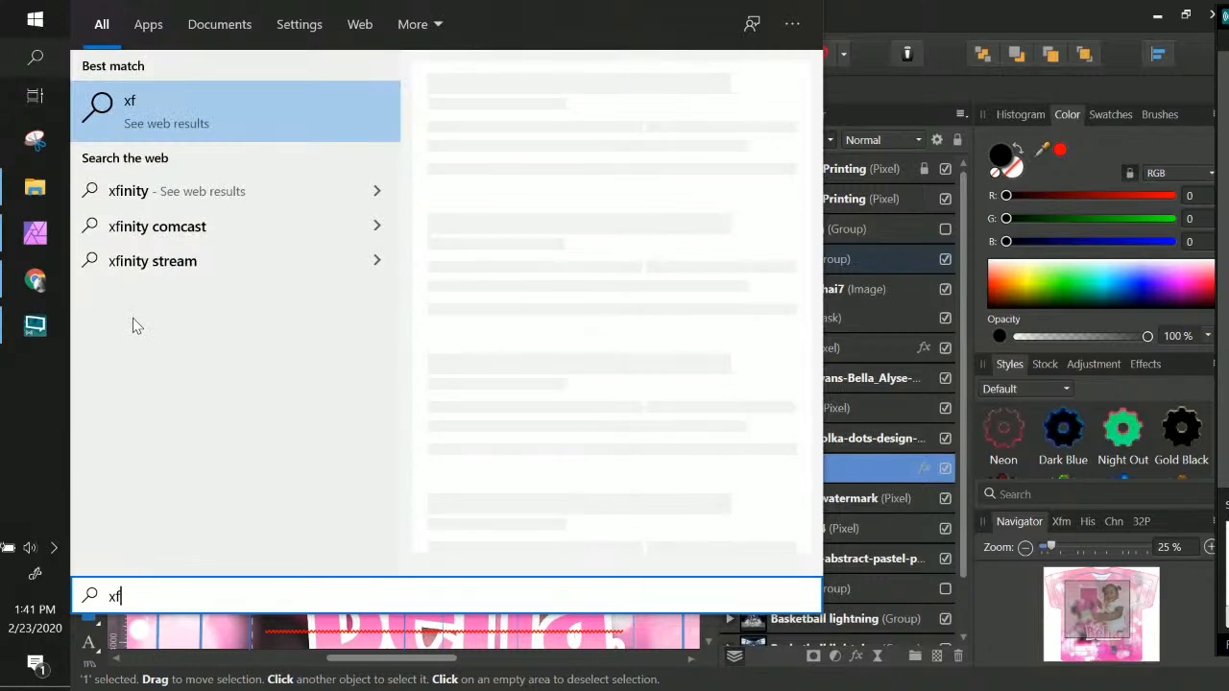
{"action": "key", "text": "BackSpace"}
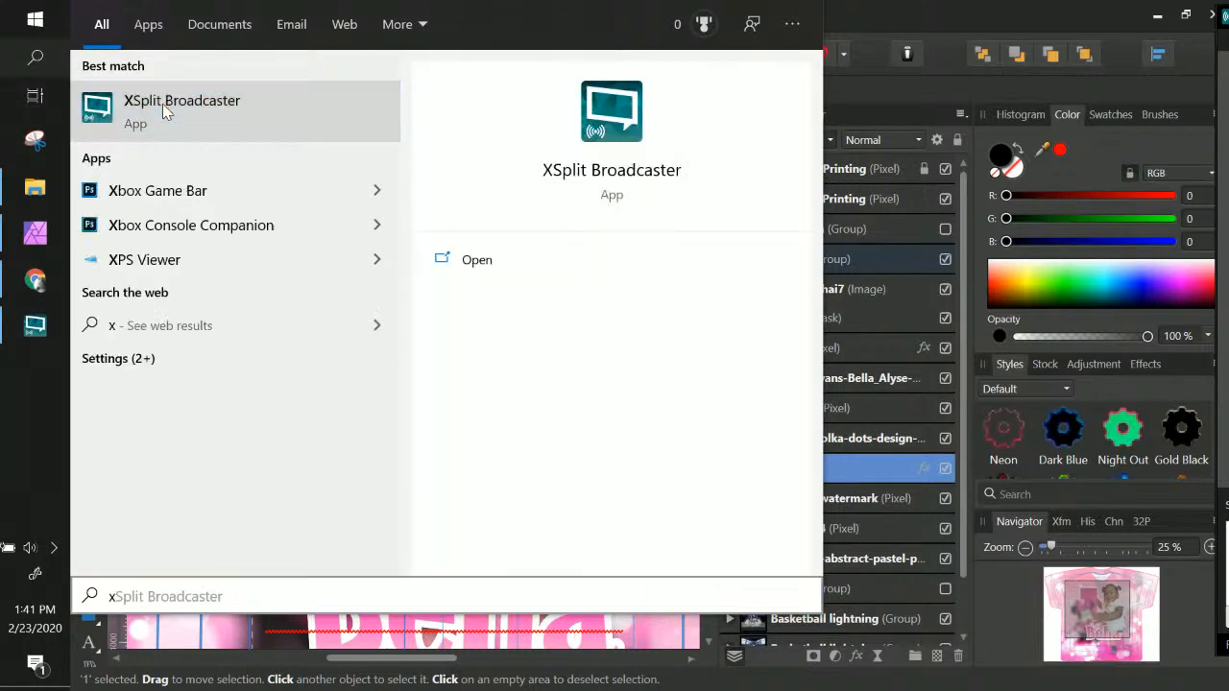
{"action": "left_click", "coordinate": [181, 111]}
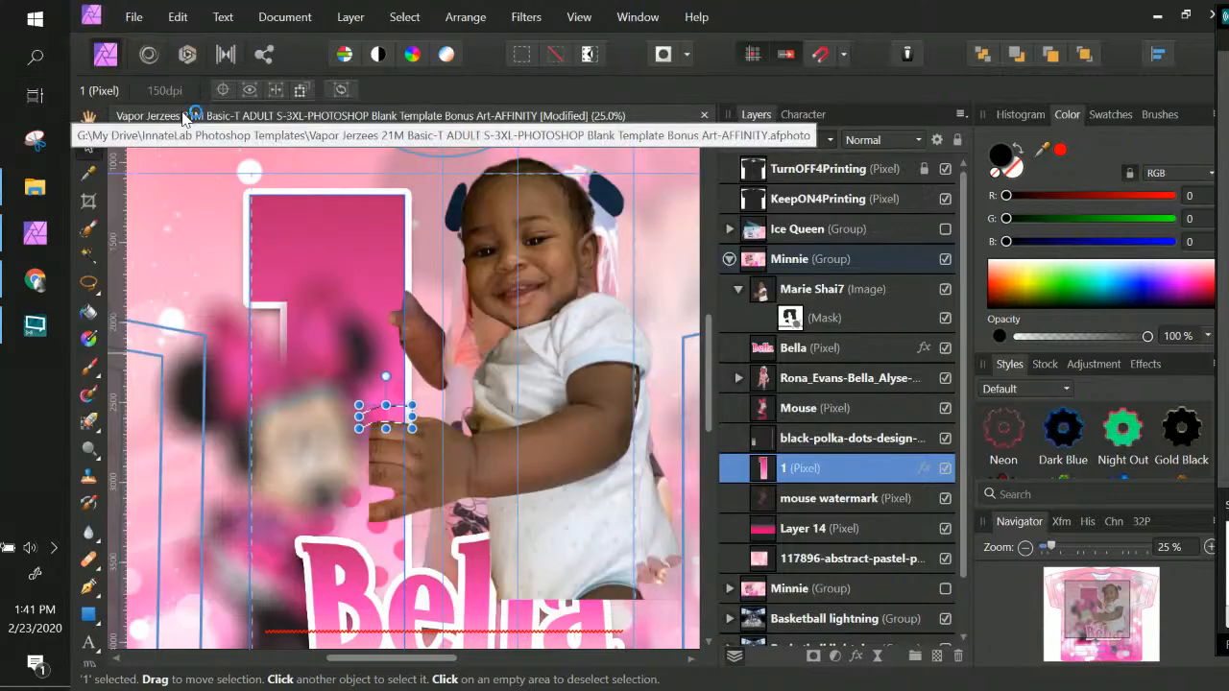